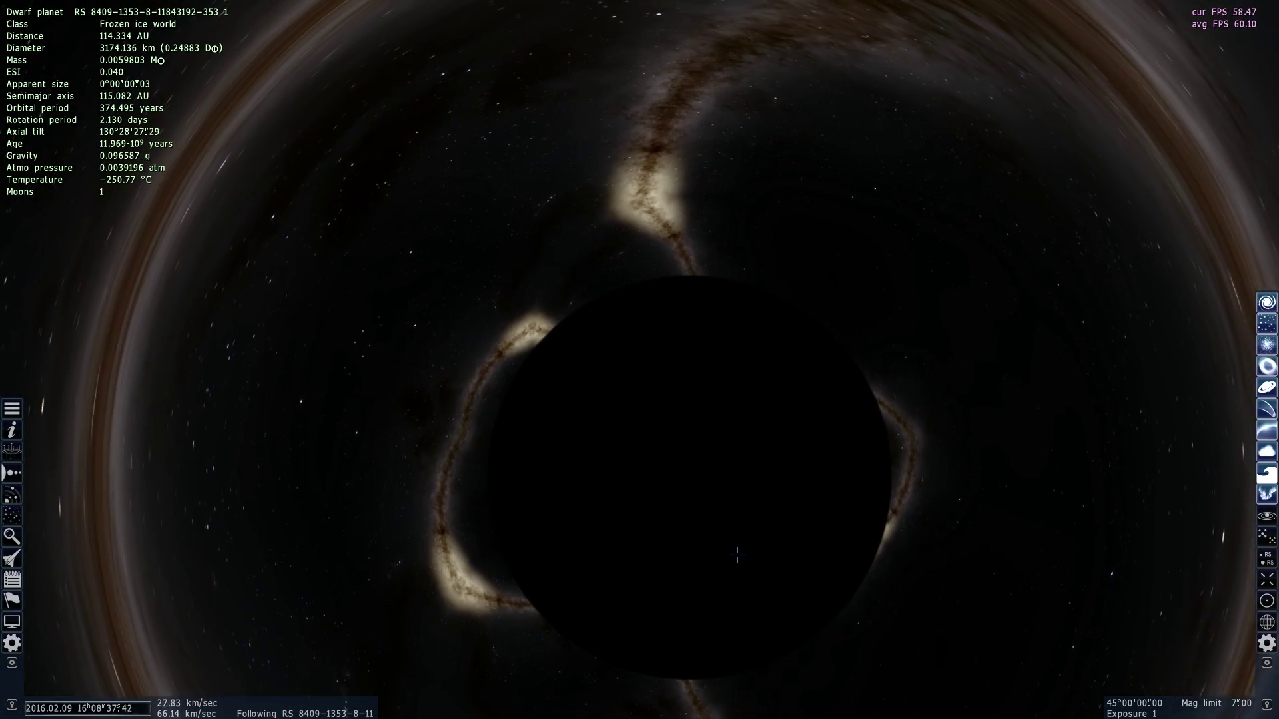
- Examine the black hole's lensed starlight from several distances and angles, raising the flight velocity to 269.59 km/sec
key(s)
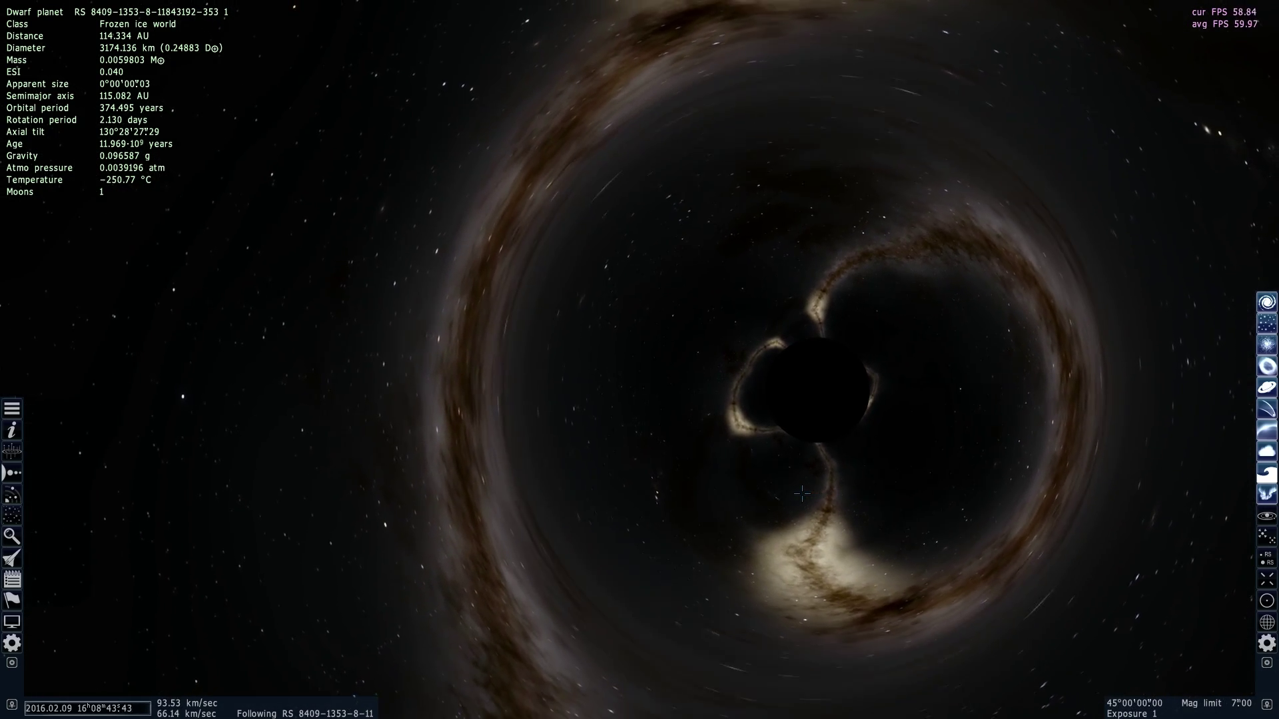
scroll(803, 494, up, 10)
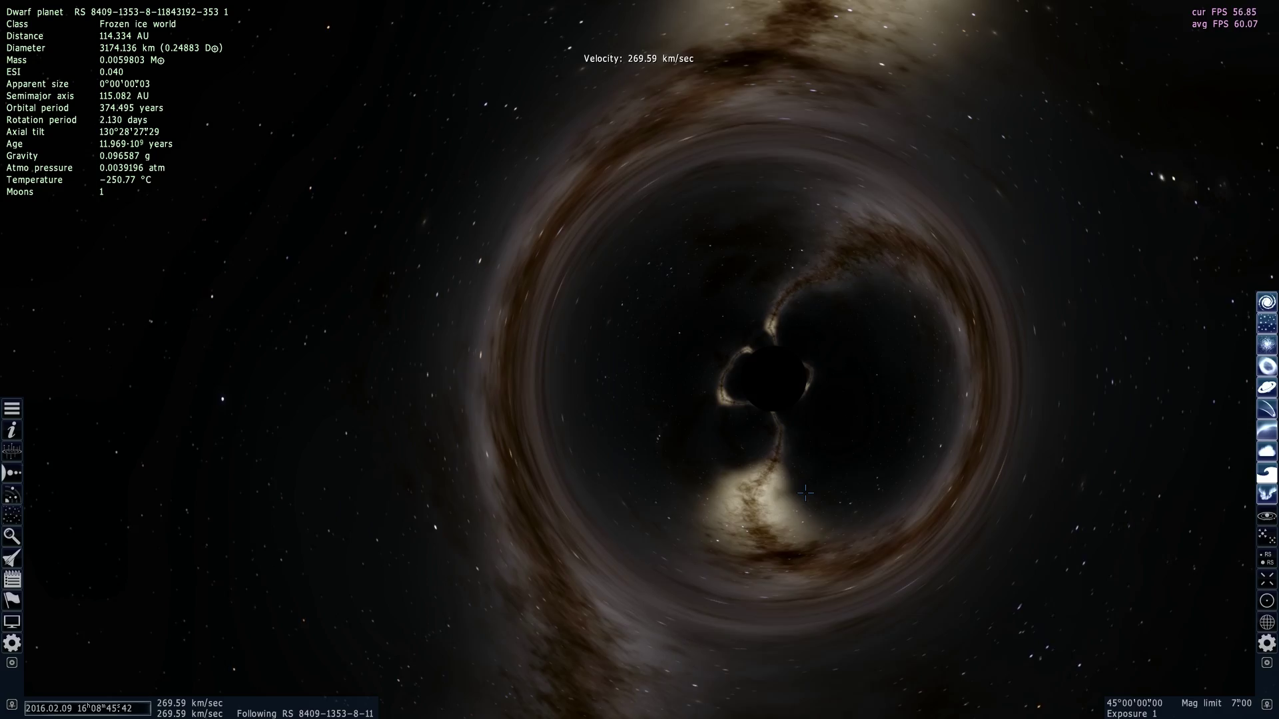
right_drag(806, 492, 889, 509)
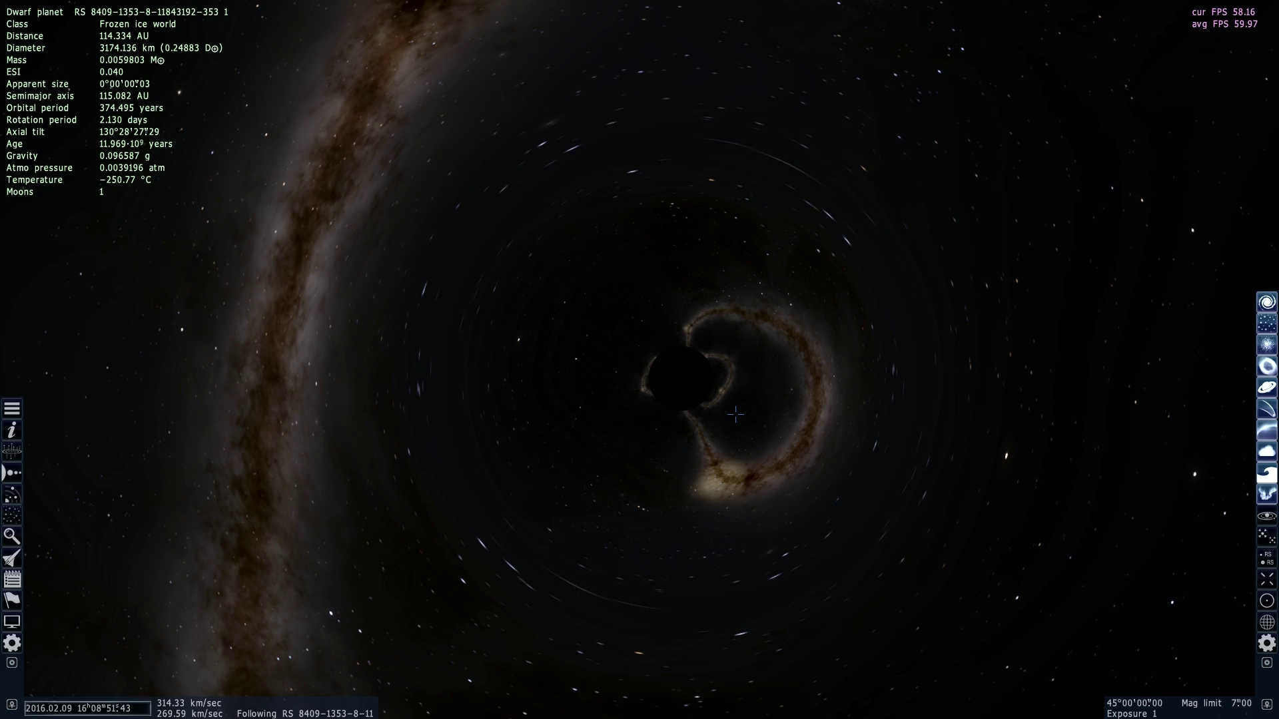
key(w)
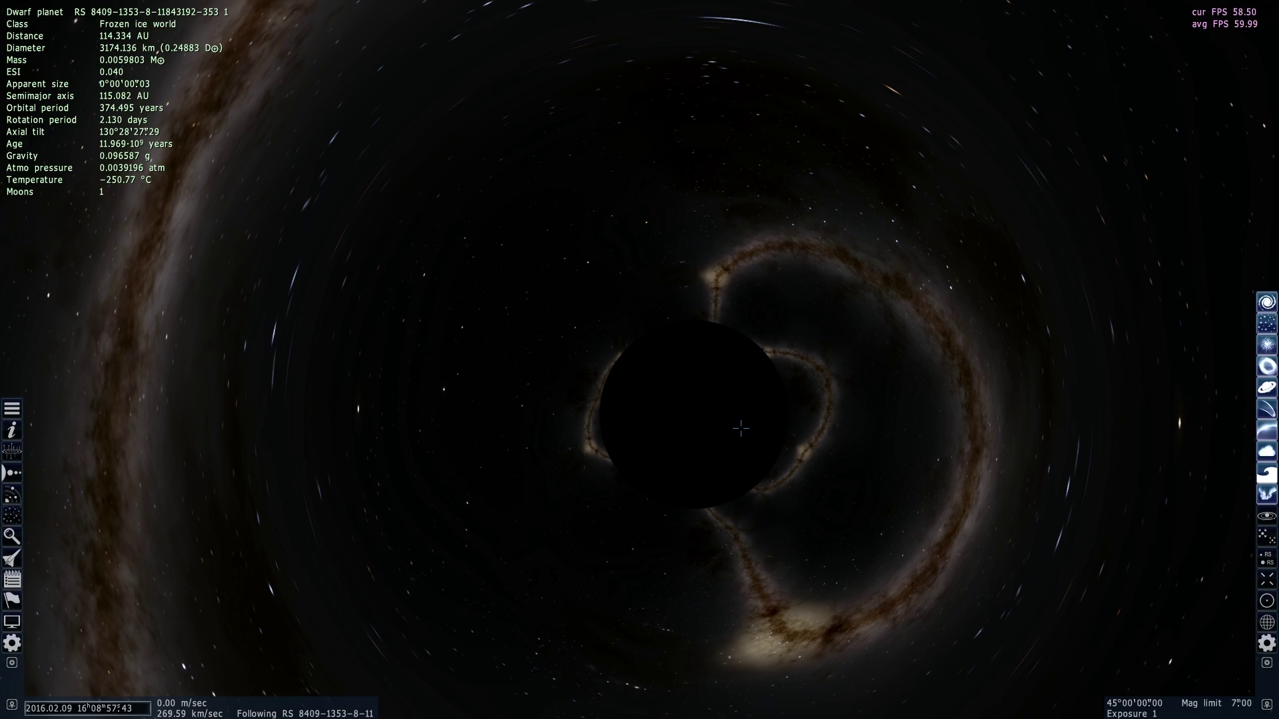
key(s)
key(d)
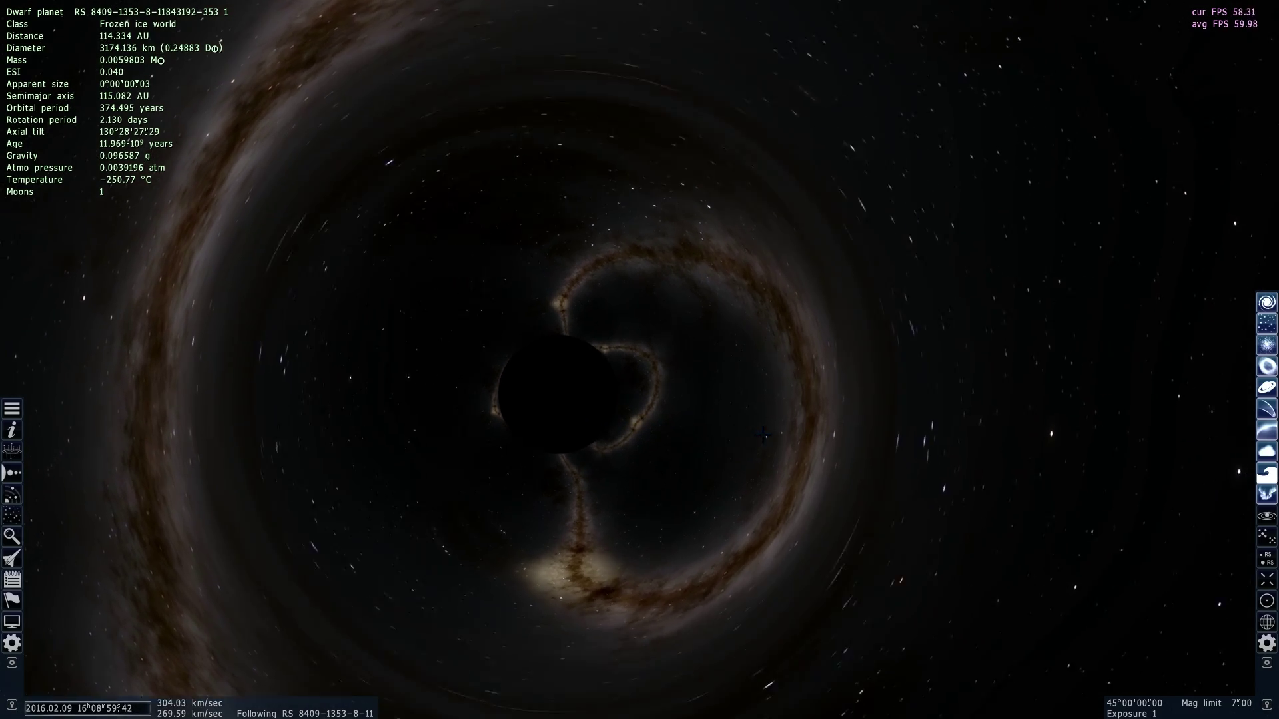
right_drag(747, 432, 713, 466)
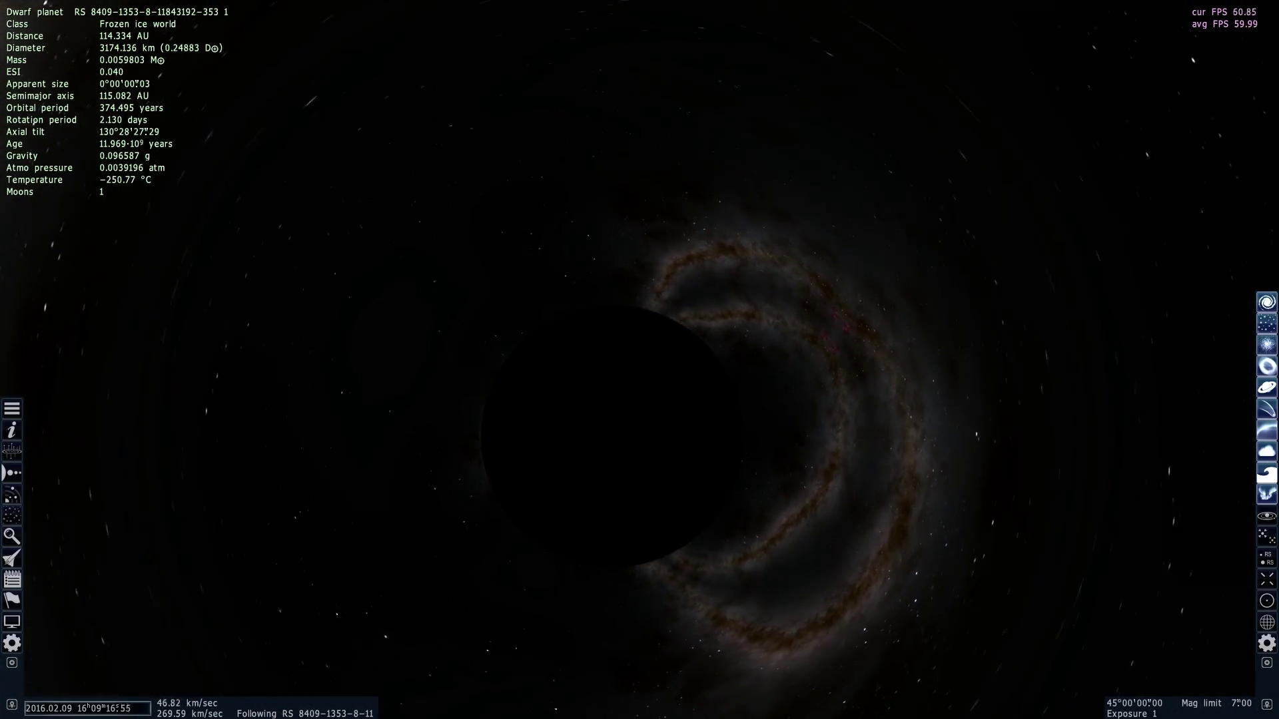
- Deselect the dwarf planet and view the black hole from farther away, raising the flight velocity to 1388.88 km/sec
click(792, 405)
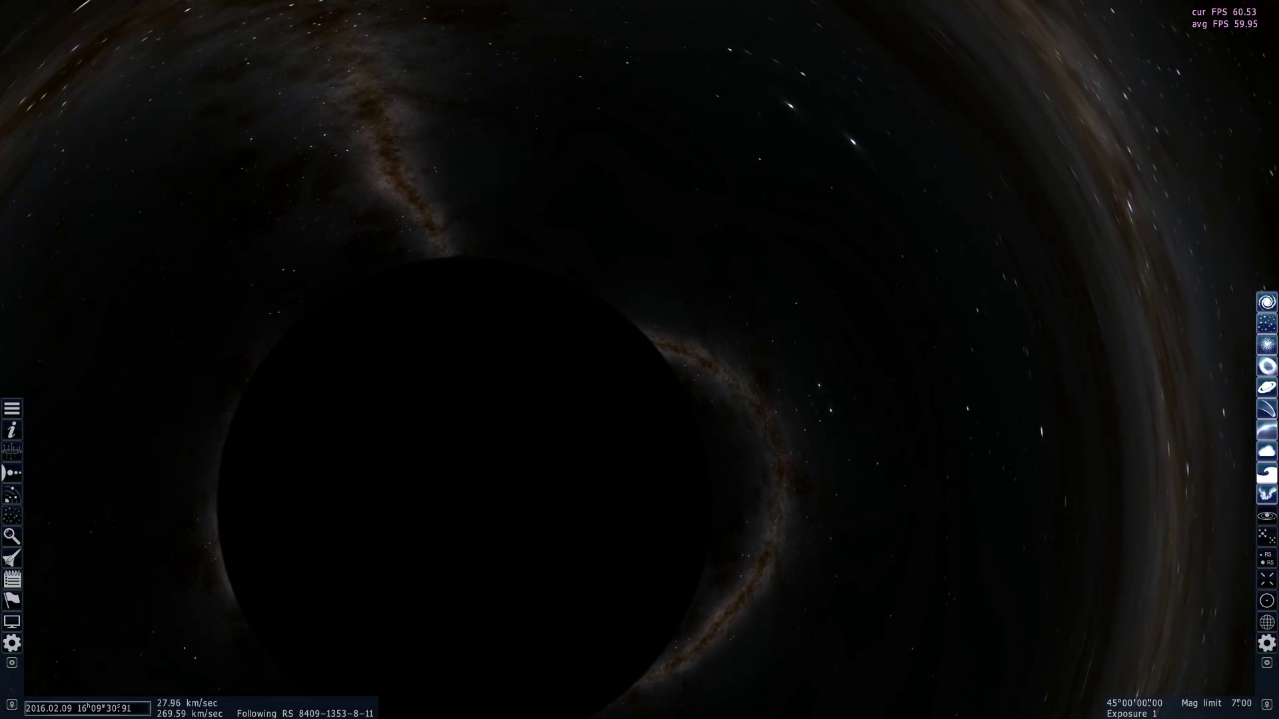
key(s)
drag(610, 423, 748, 404)
scroll(758, 406, up, 4)
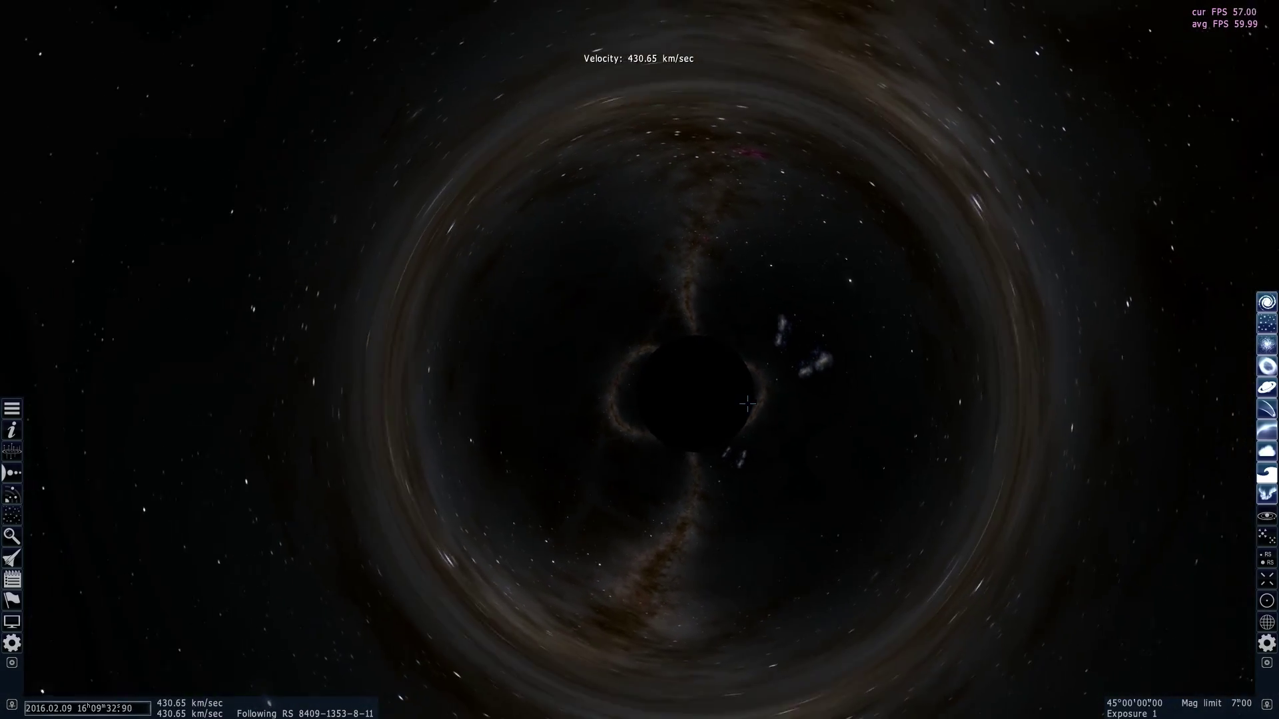
scroll(757, 400, up, 3)
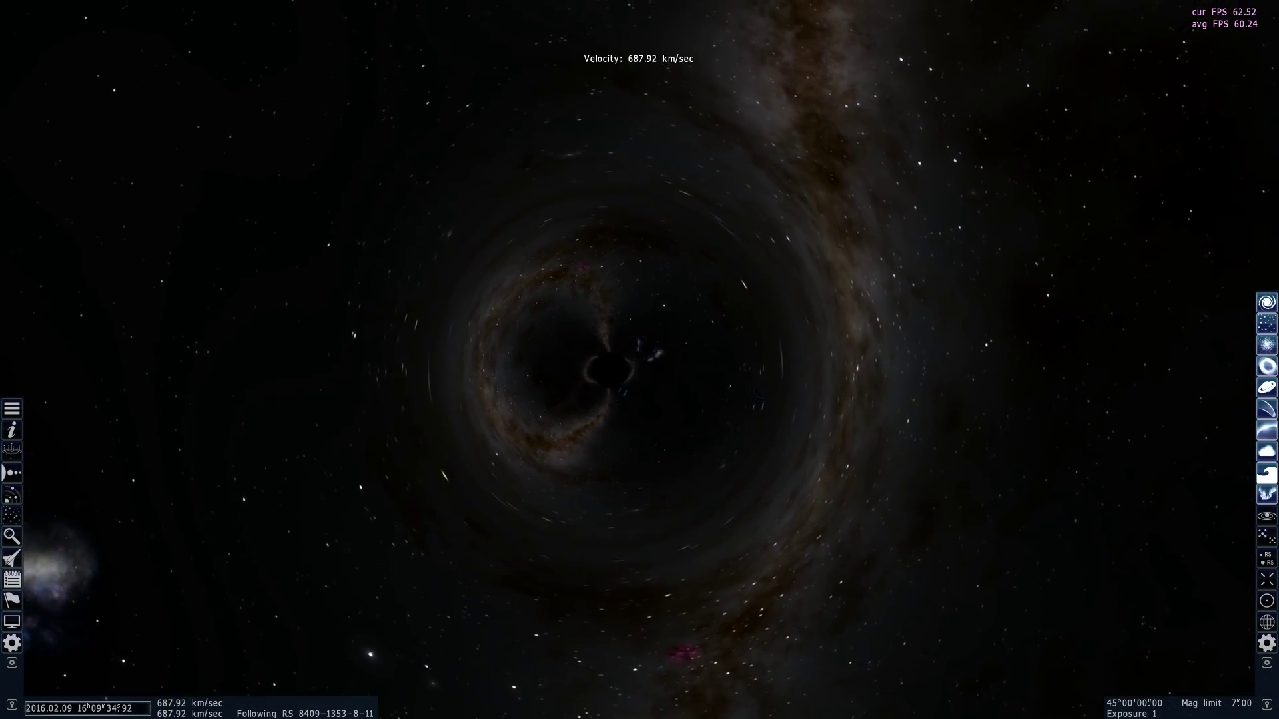
scroll(757, 398, down, 1)
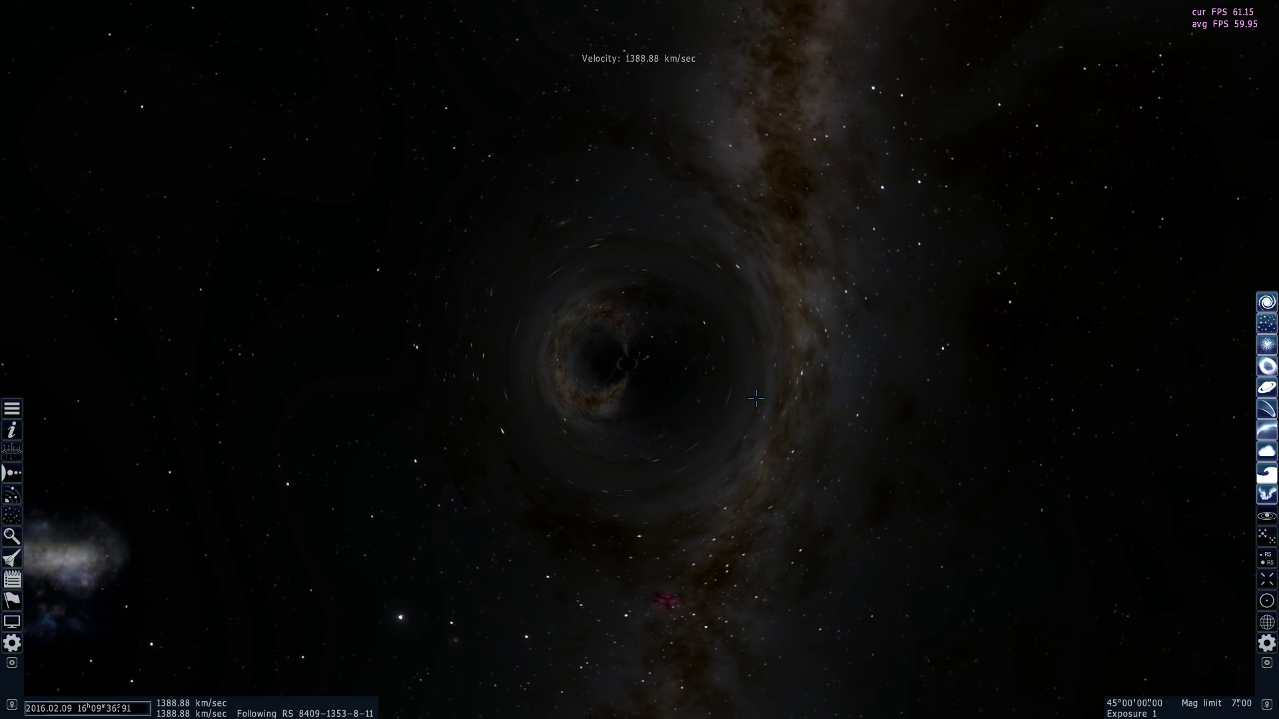
key(s)
right_drag(757, 398, 1016, 443)
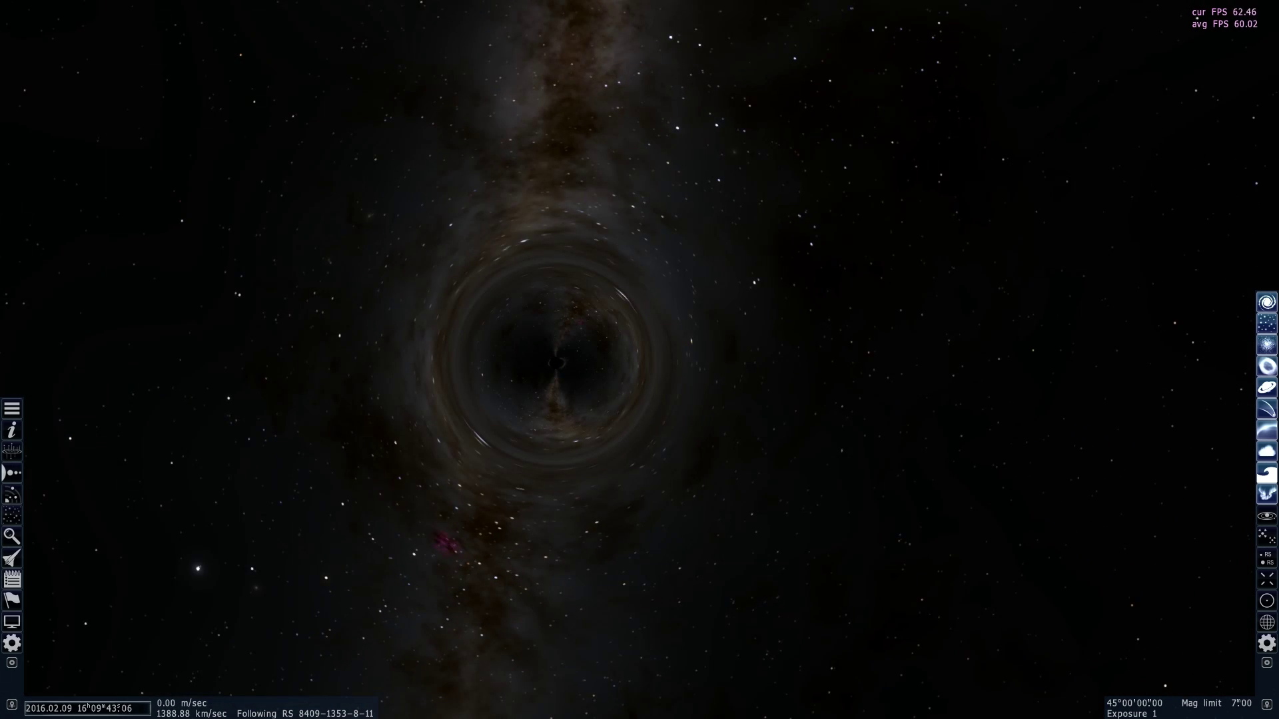
right_drag(756, 399, 668, 400)
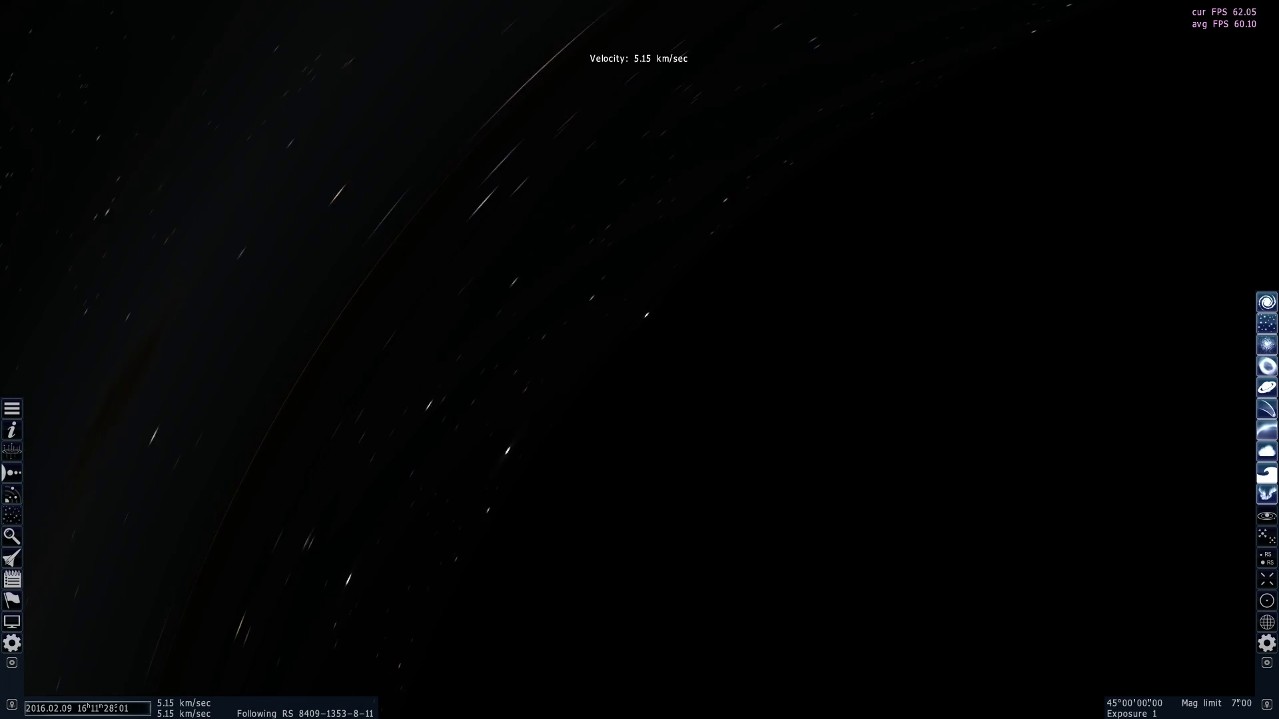
- Pull back from the black hole's edge and circle it to view the galactic band distorted around it
scroll(640, 359, up, 12)
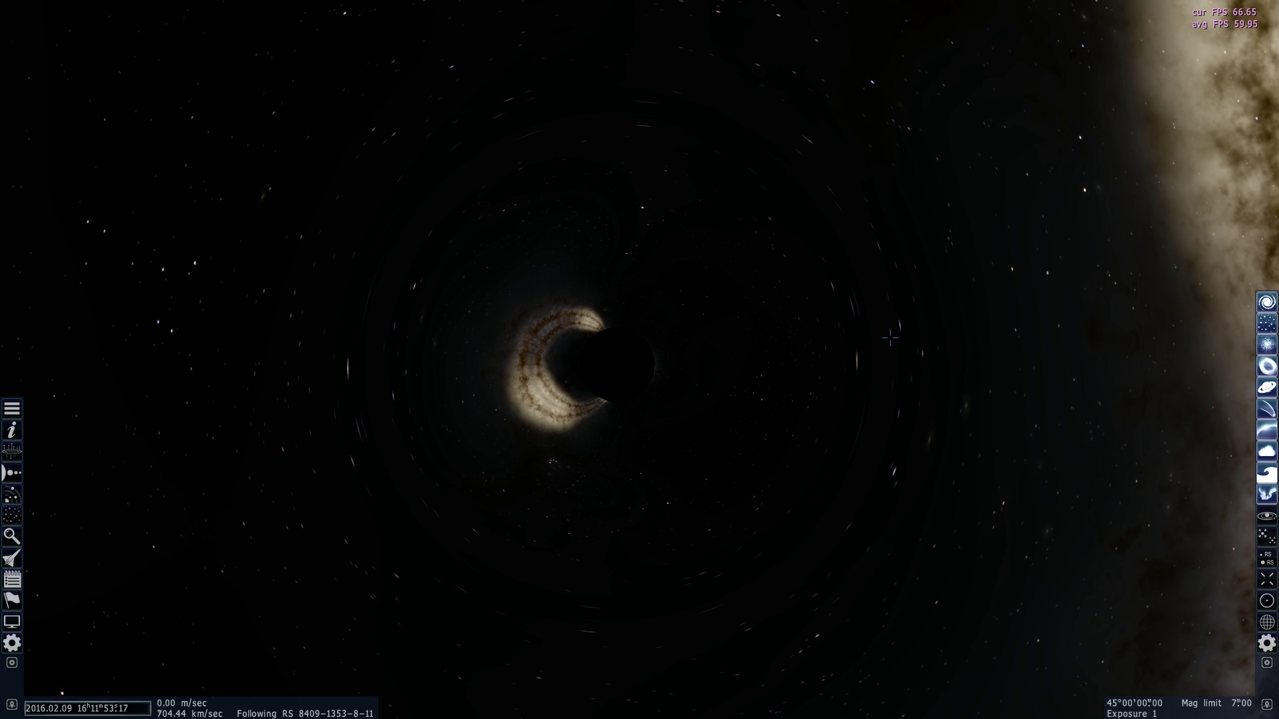
drag(892, 326, 846, 310)
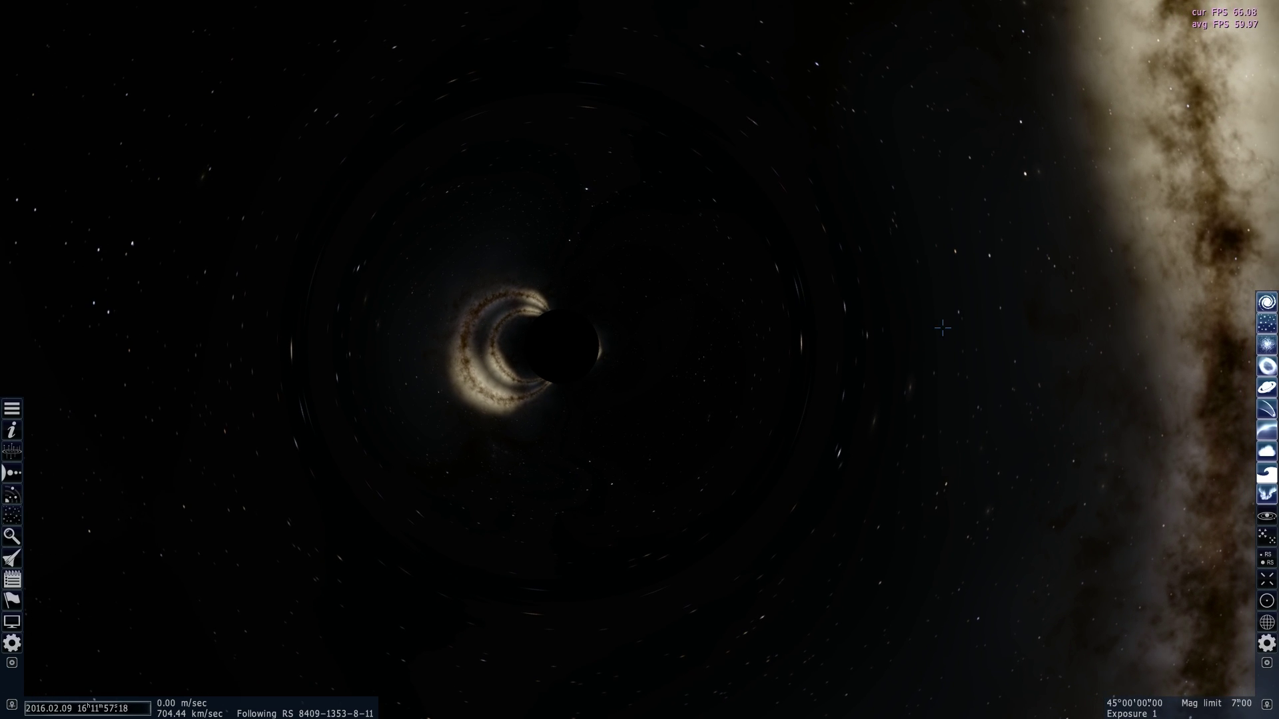
right_drag(844, 347, 1090, 345)
drag(807, 344, 543, 333)
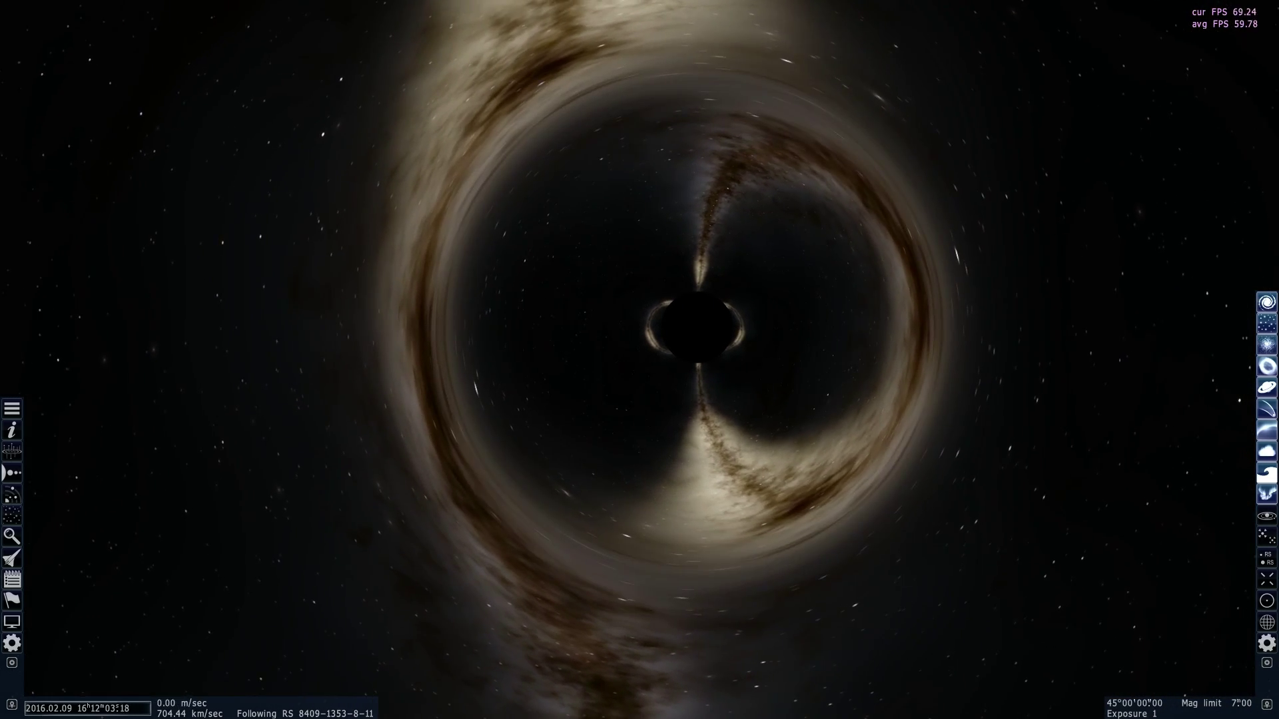
scroll(790, 384, down, 3)
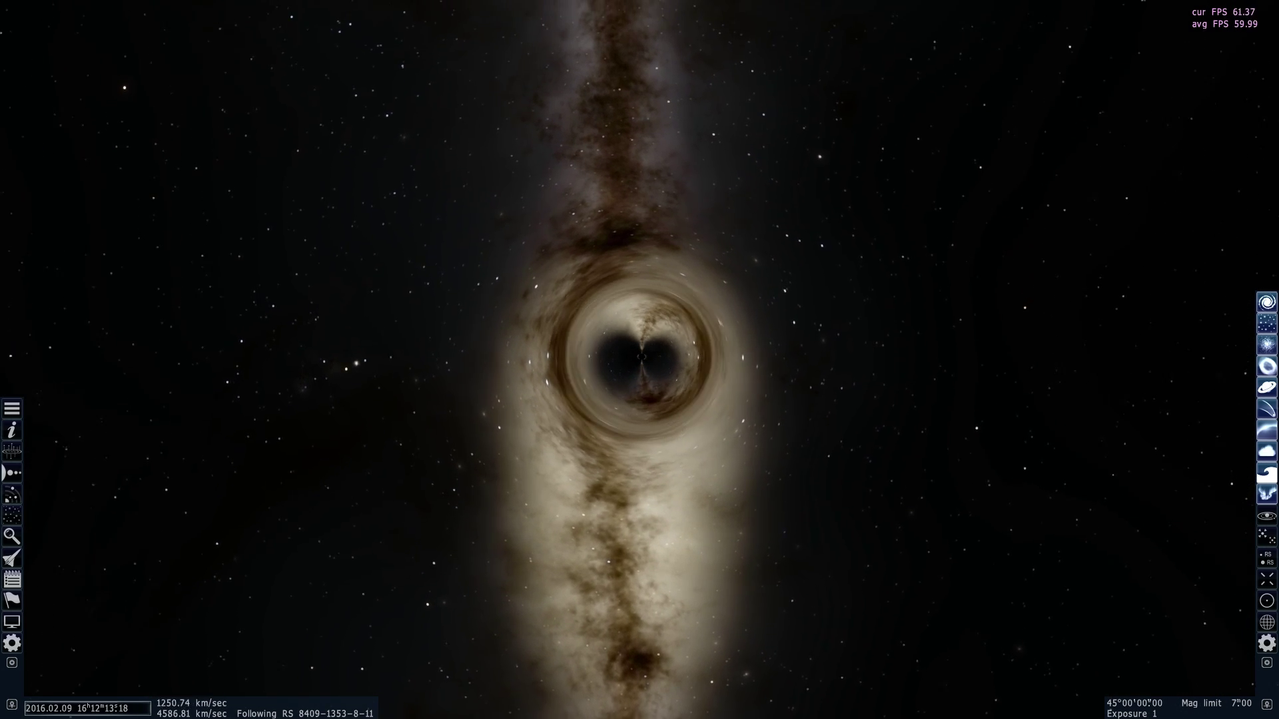
- Examine the black hole's lensing against the bright galactic core from different distances and angles
right_drag(791, 383, 800, 510)
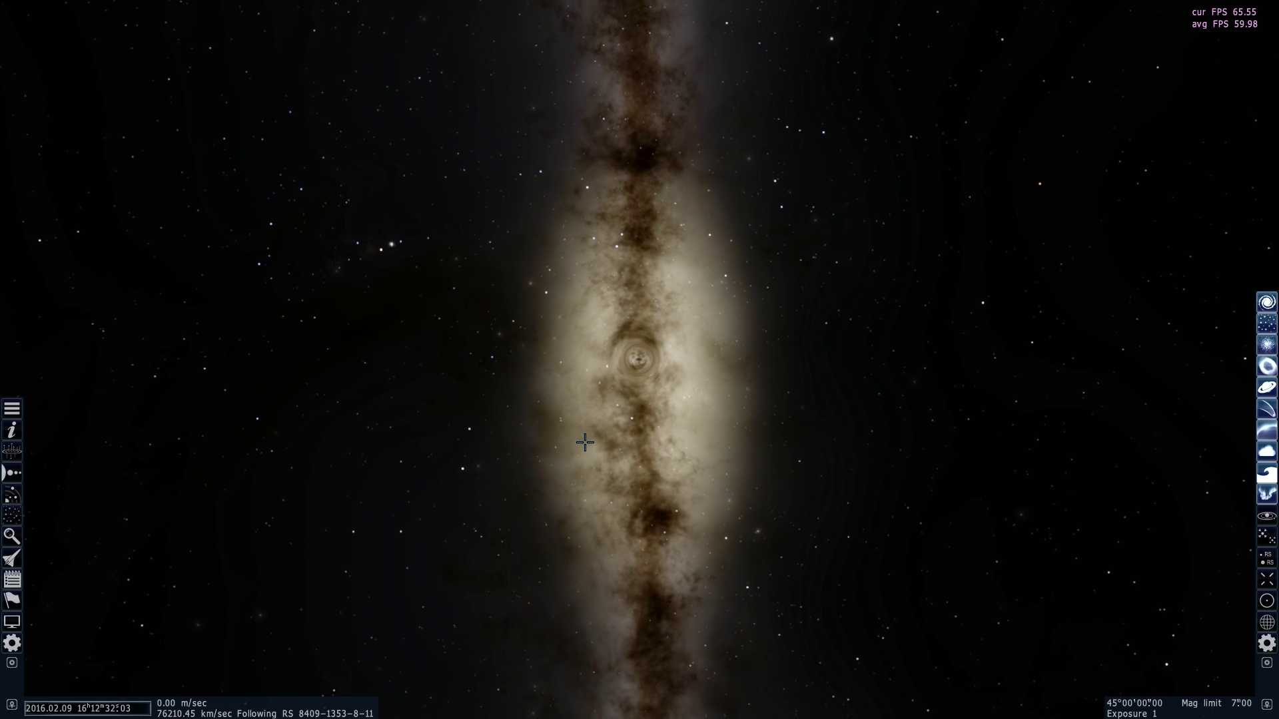
mouse_move(585, 442)
right_down()
mouse_move(576, 367)
mouse_move(581, 509)
mouse_move(534, 484)
mouse_move(594, 440)
right_up()
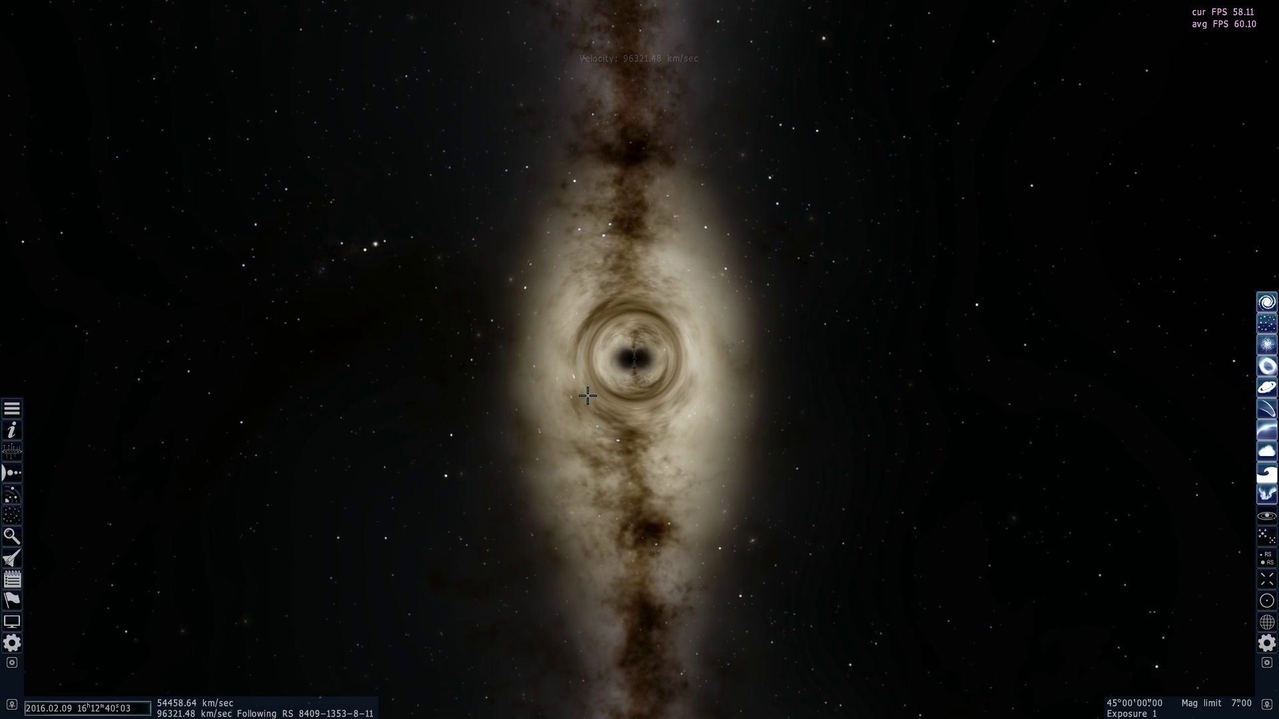
right_drag(587, 398, 546, 453)
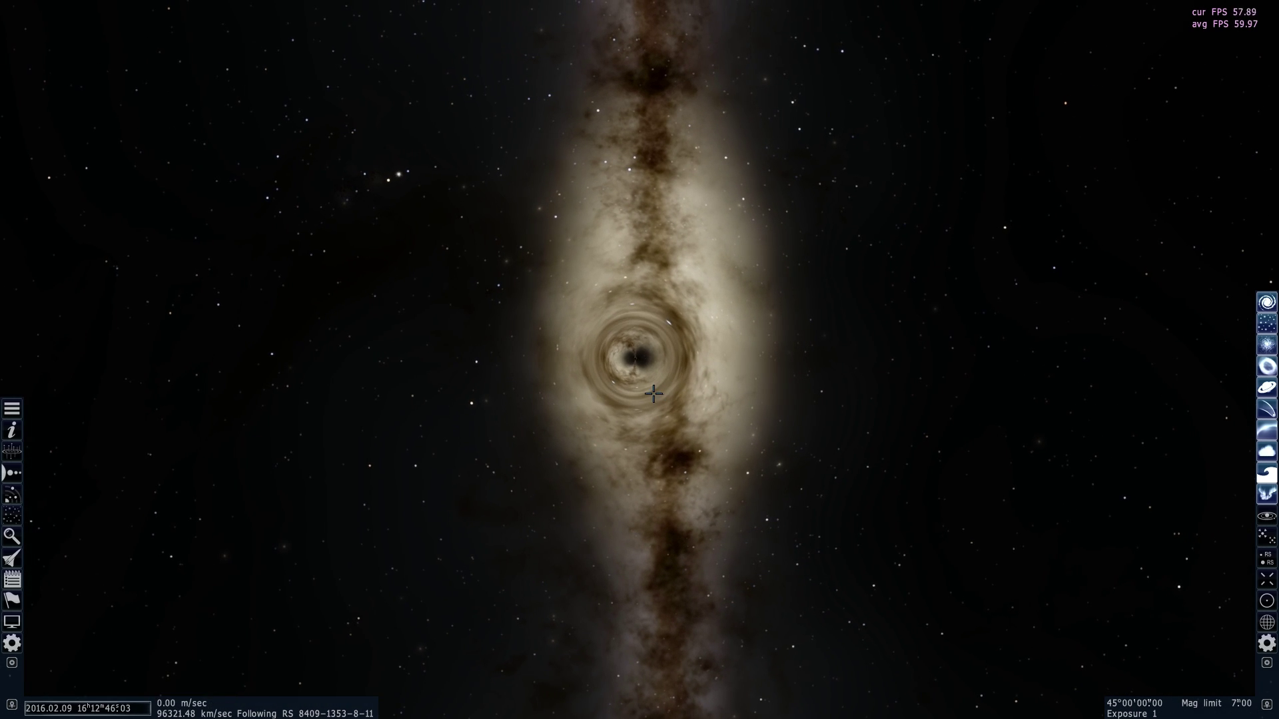
right_drag(654, 393, 722, 336)
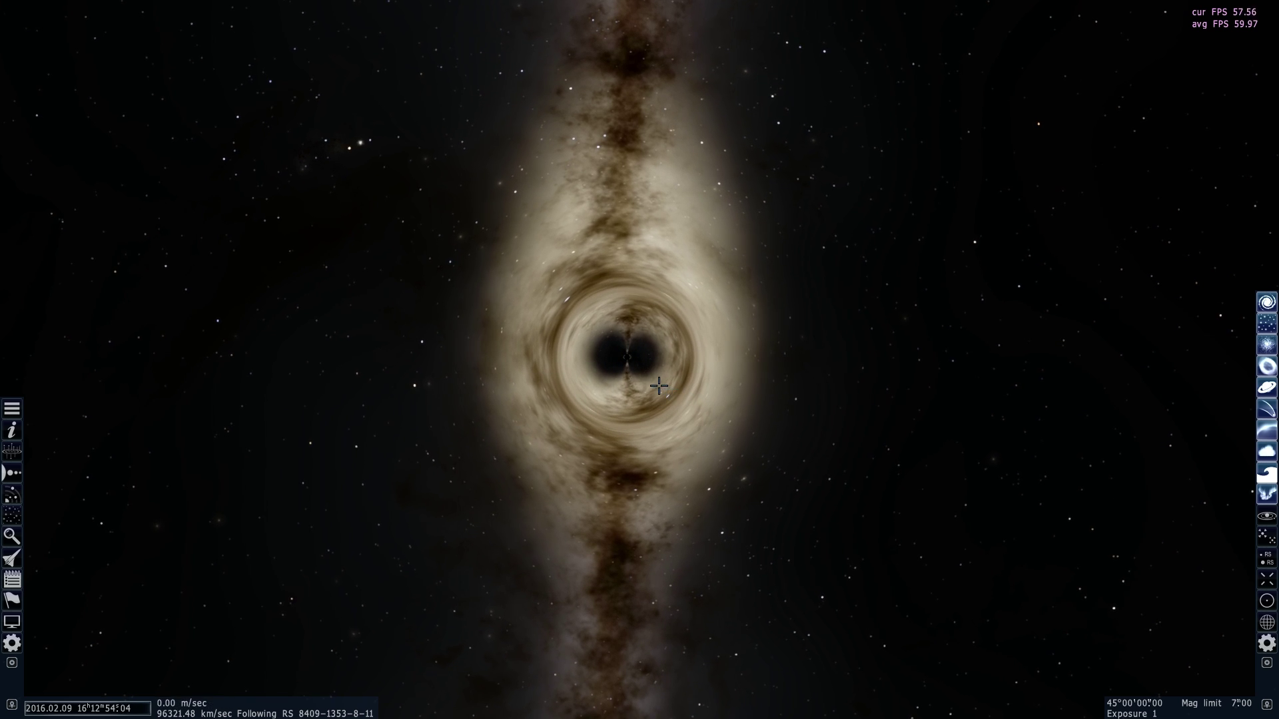
scroll(659, 386, up, 3)
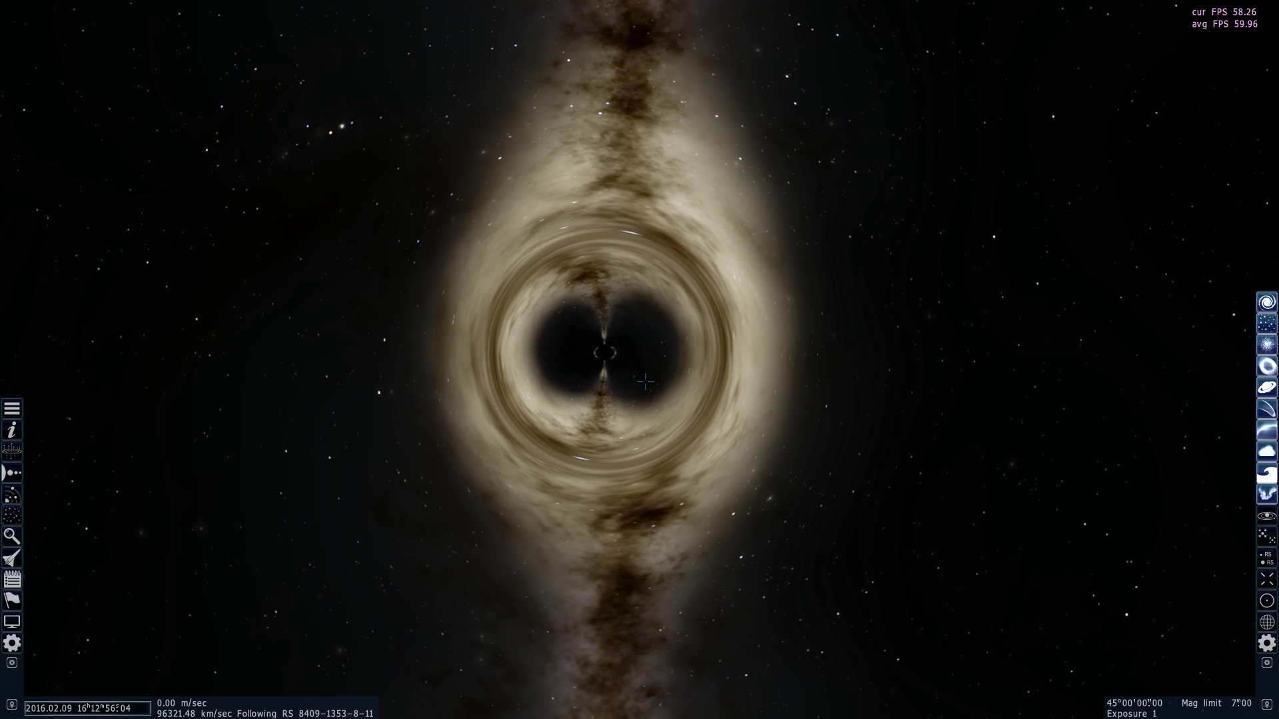
right_drag(643, 381, 594, 382)
mouse_move(644, 381)
mouse_down()
mouse_move(675, 364)
mouse_move(652, 373)
mouse_up()
key(w)
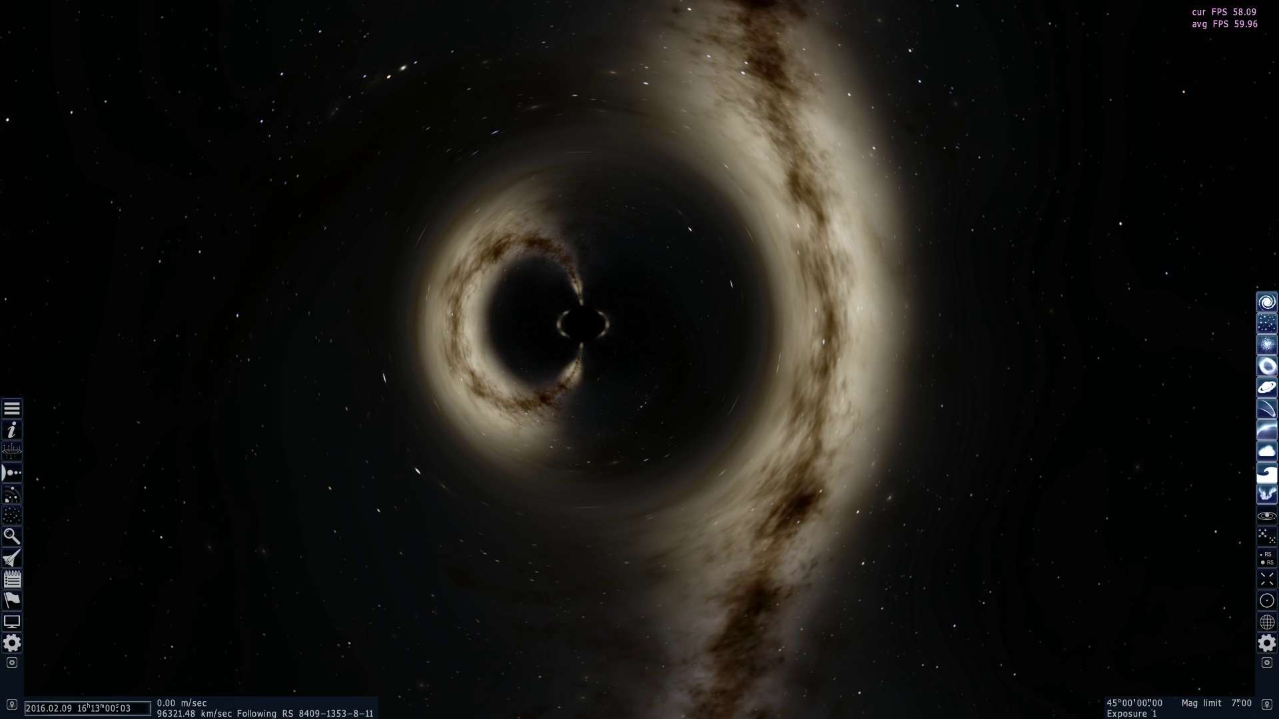
right_drag(569, 367, 669, 382)
scroll(622, 409, down, 3)
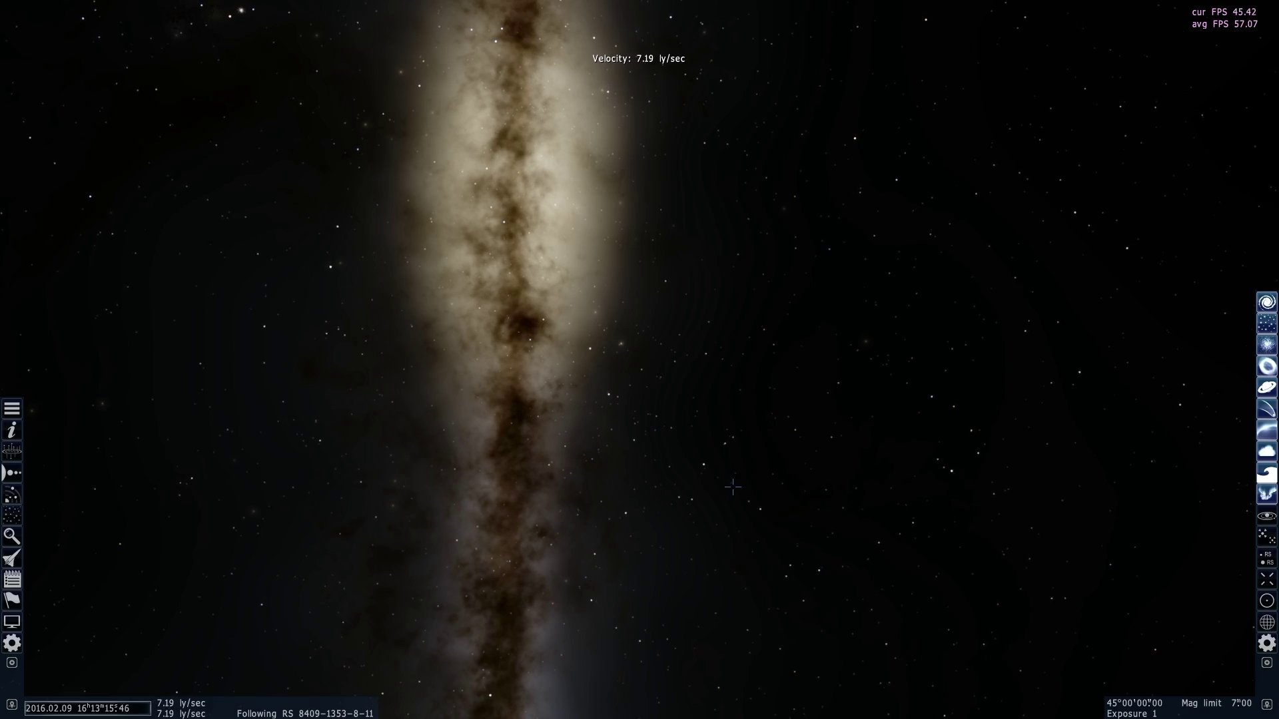
- Fly away until the whole spiral galaxy is in view, raising the flight velocity to 106.29 kly/sec
scroll(712, 475, up, 9)
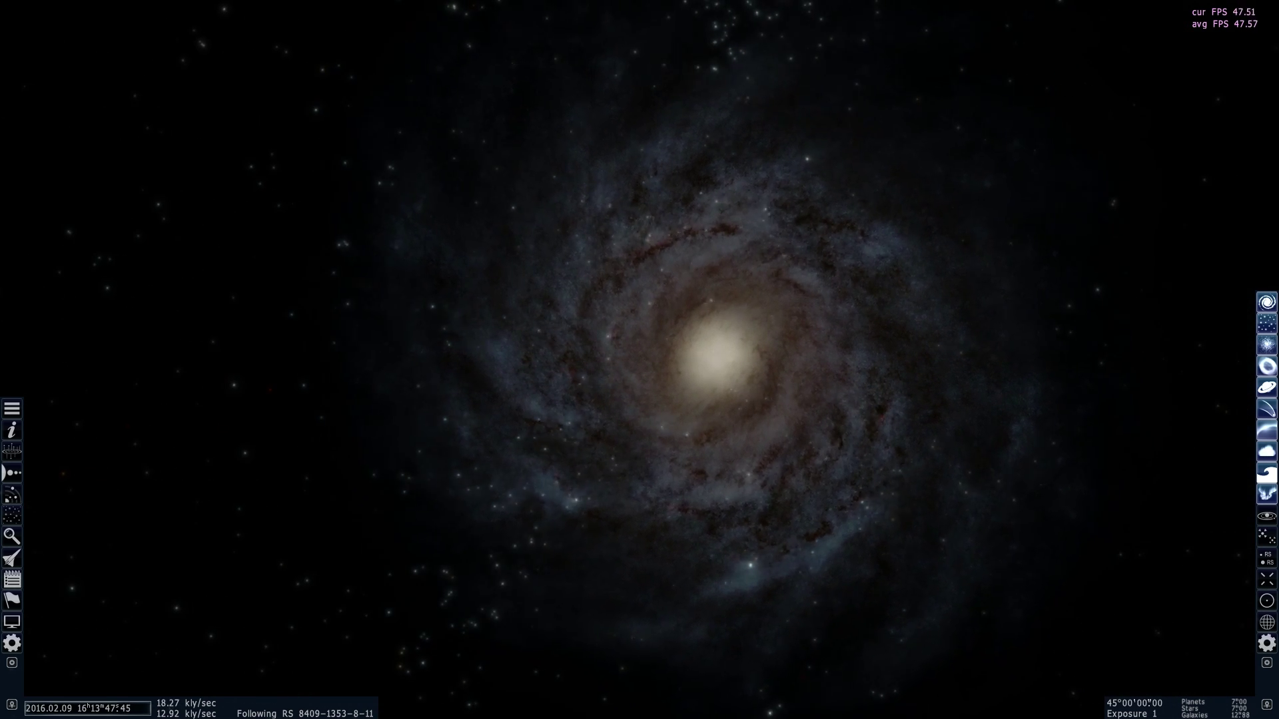
scroll(639, 359, up, 2)
scroll(639, 359, up, 1)
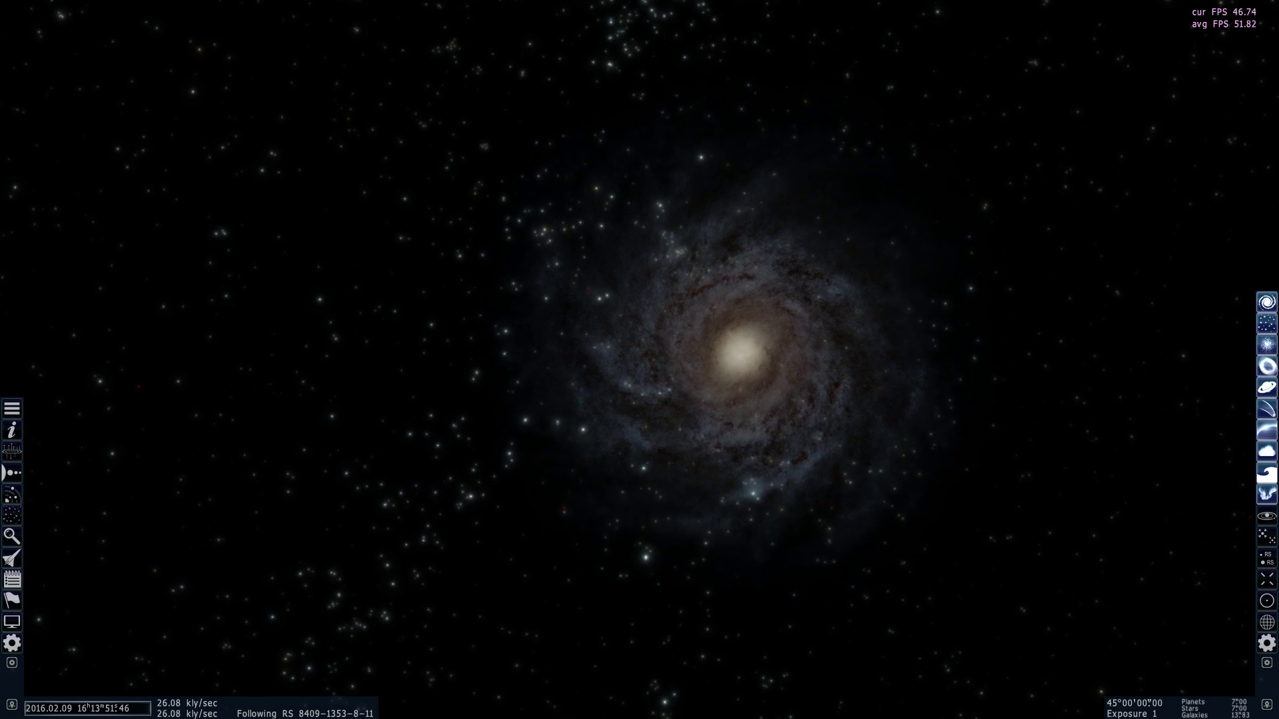
scroll(639, 360, up, 2)
scroll(639, 360, up, 4)
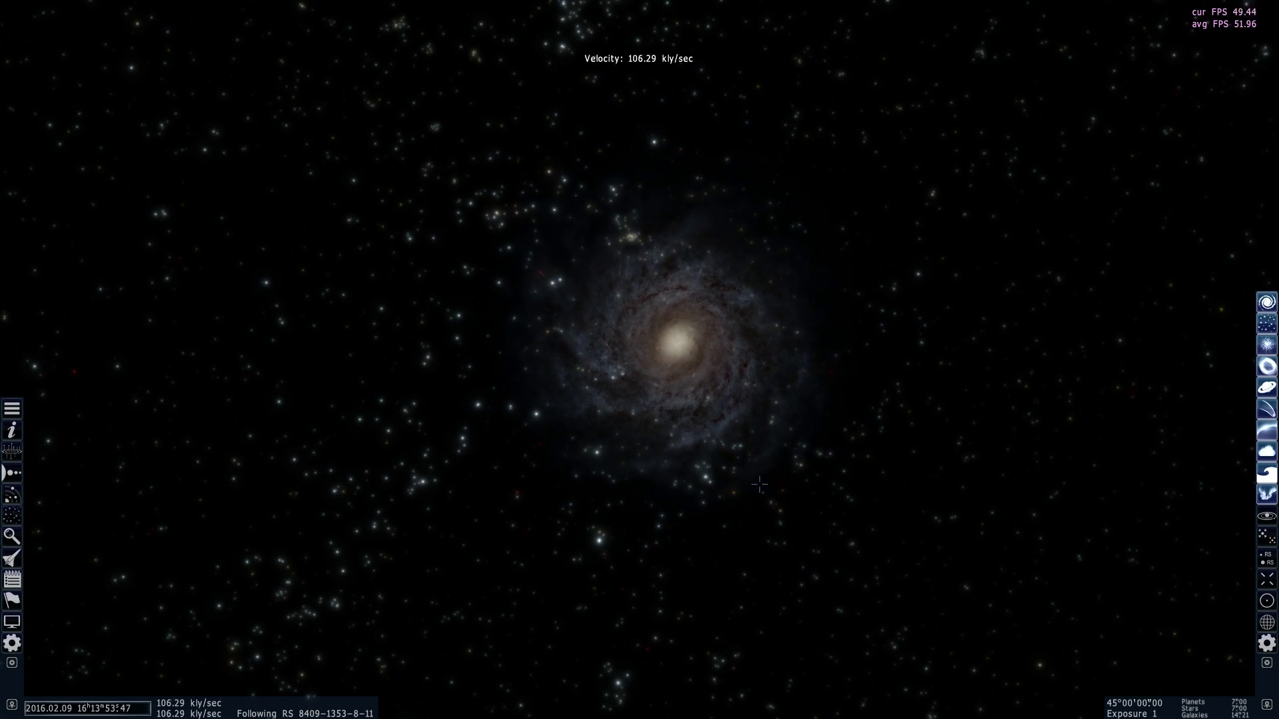
- Select the Milky Way and keep flying away from it into the field of distant galaxies
click(673, 346)
key(s)
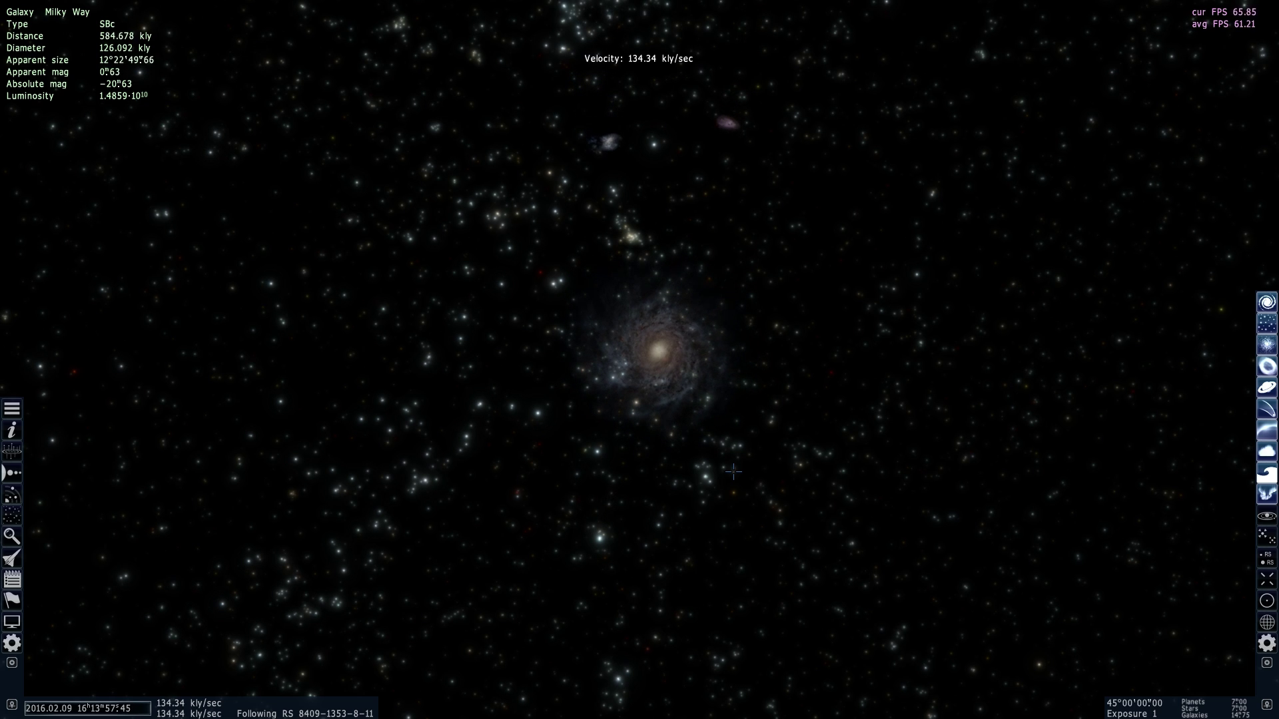
scroll(733, 472, up, 1)
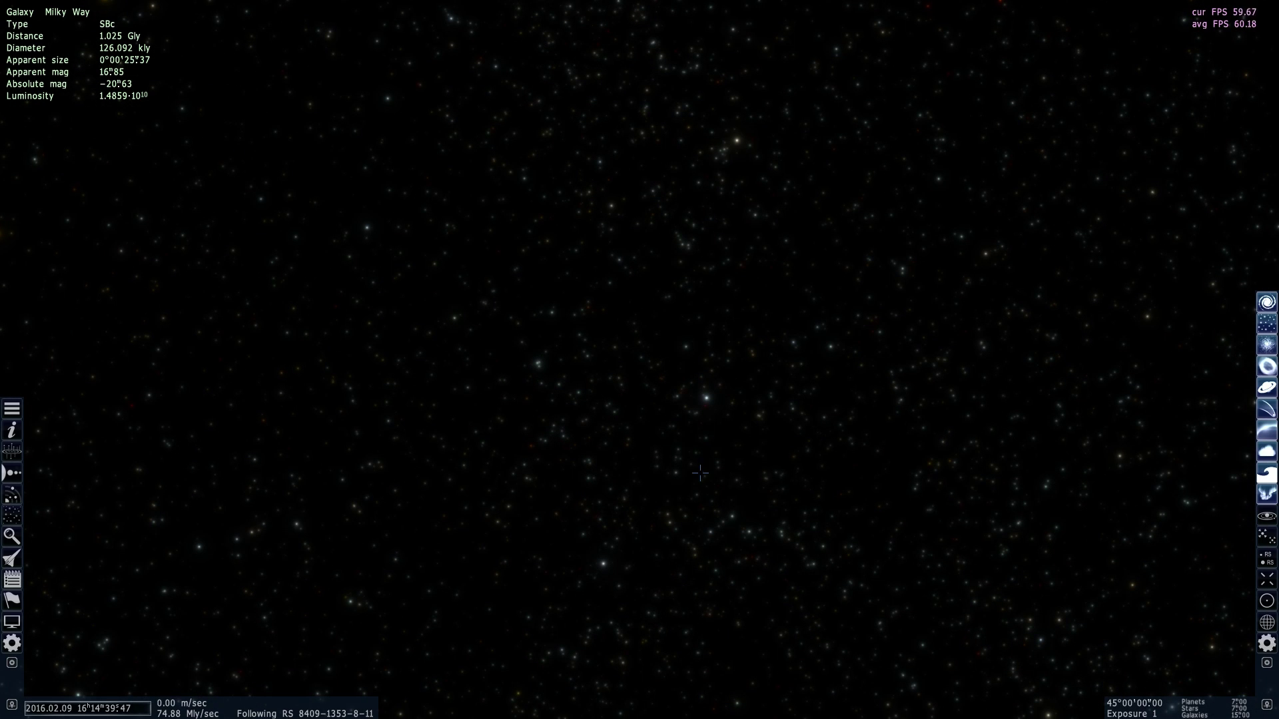
- Select the distant galaxy RG 0-6-60852-14 and travel to it
click(604, 563)
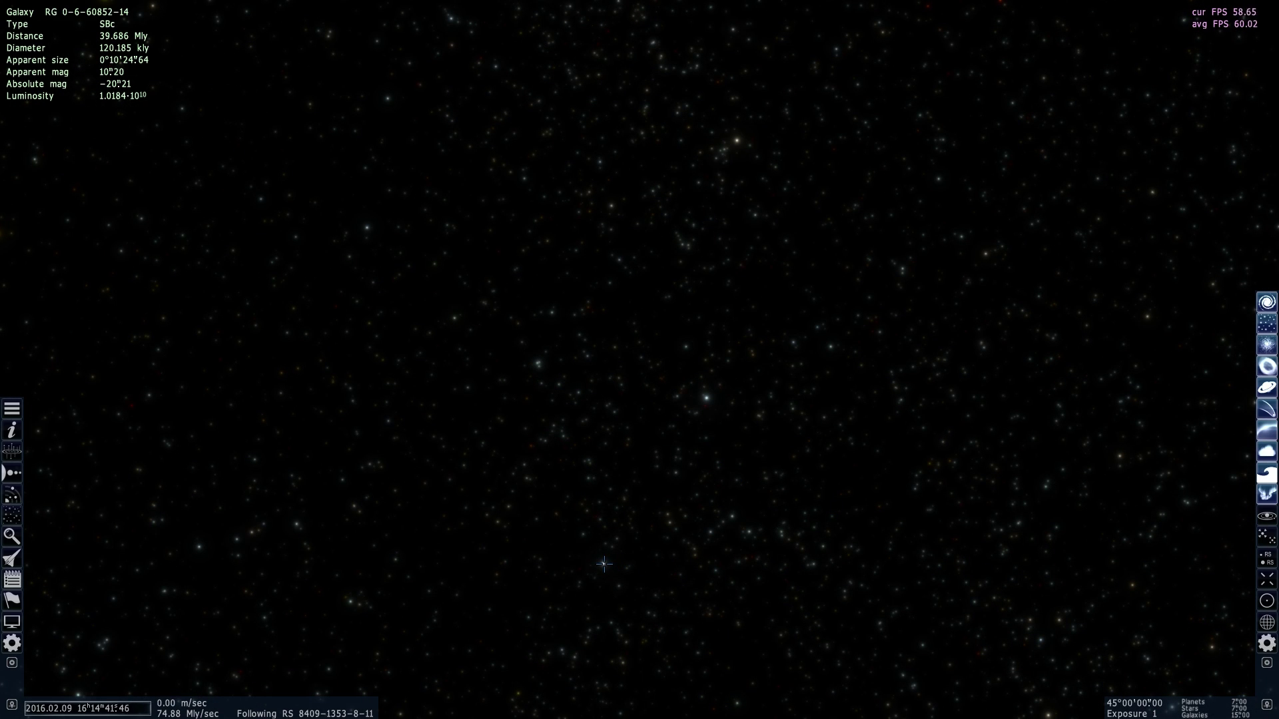
right_click(604, 564)
click(643, 609)
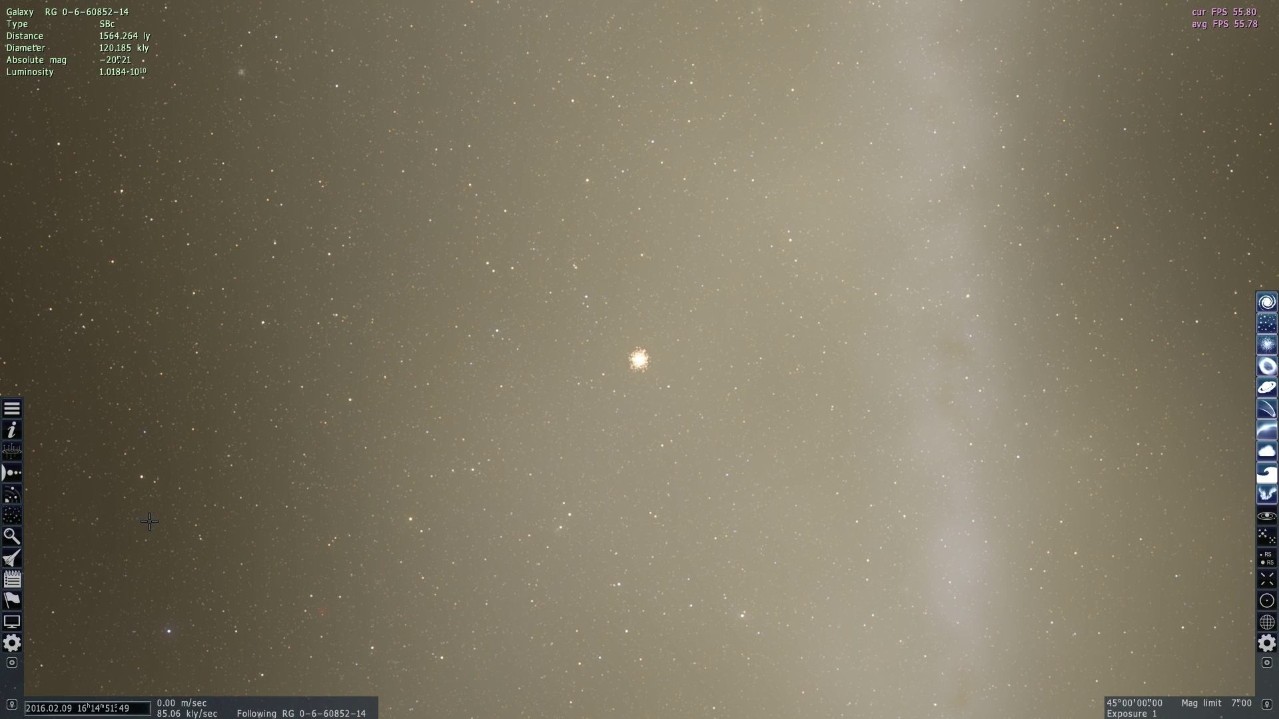
click(12, 538)
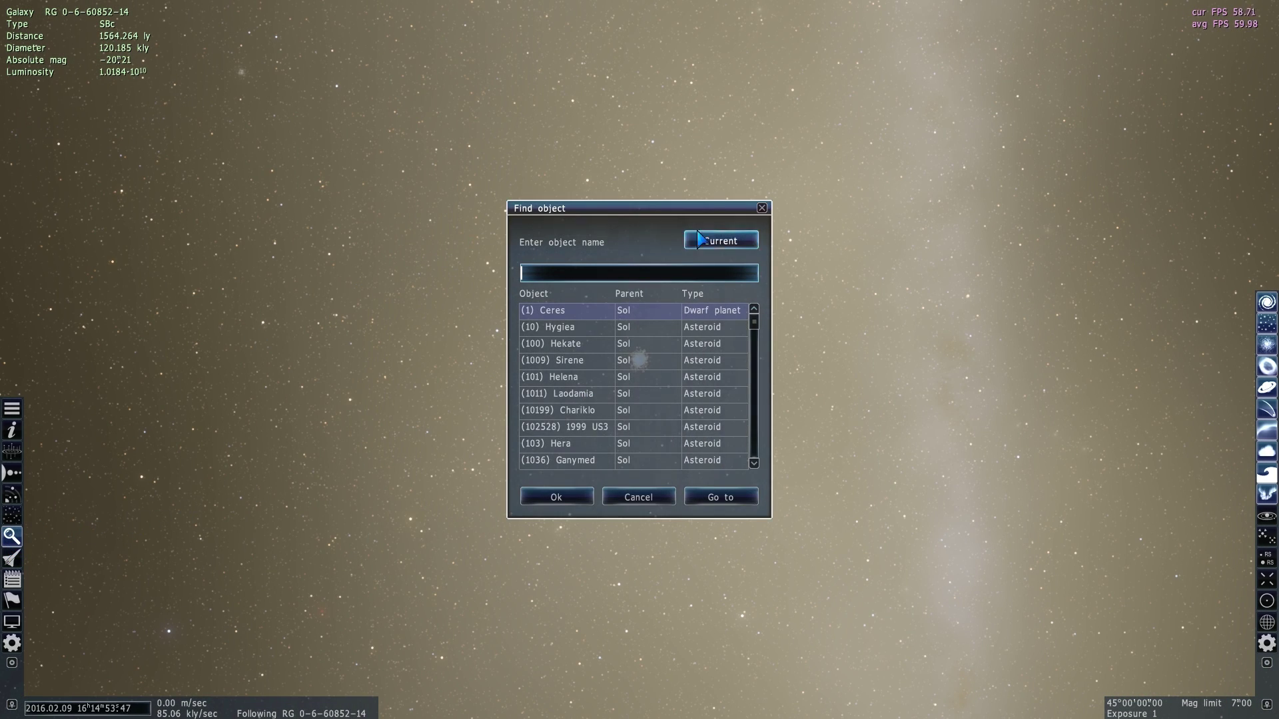
click(762, 208)
click(12, 517)
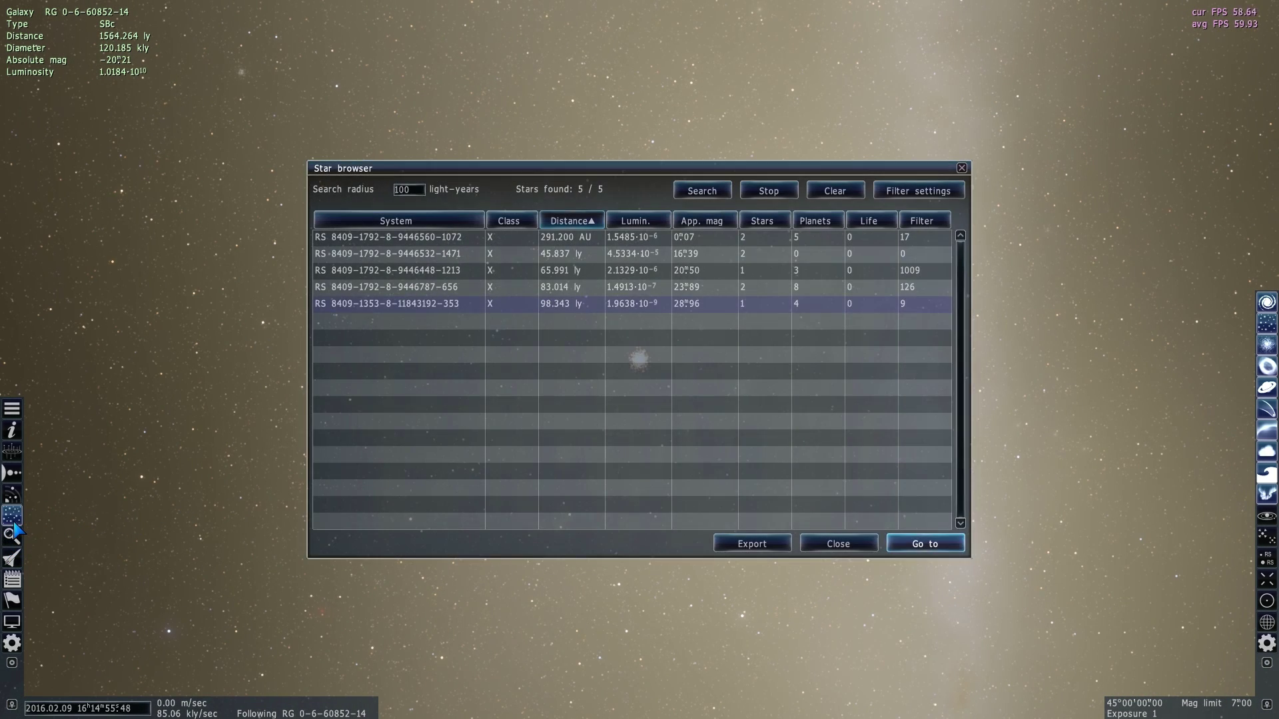
click(701, 191)
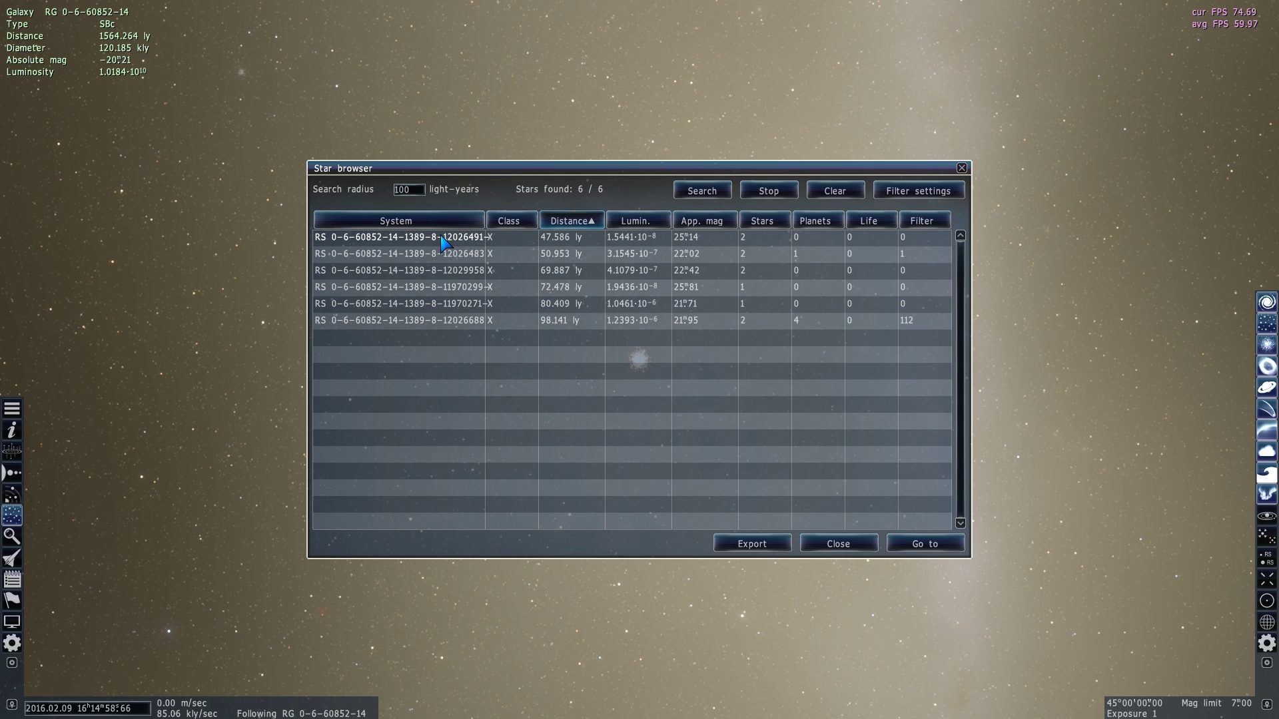
click(421, 323)
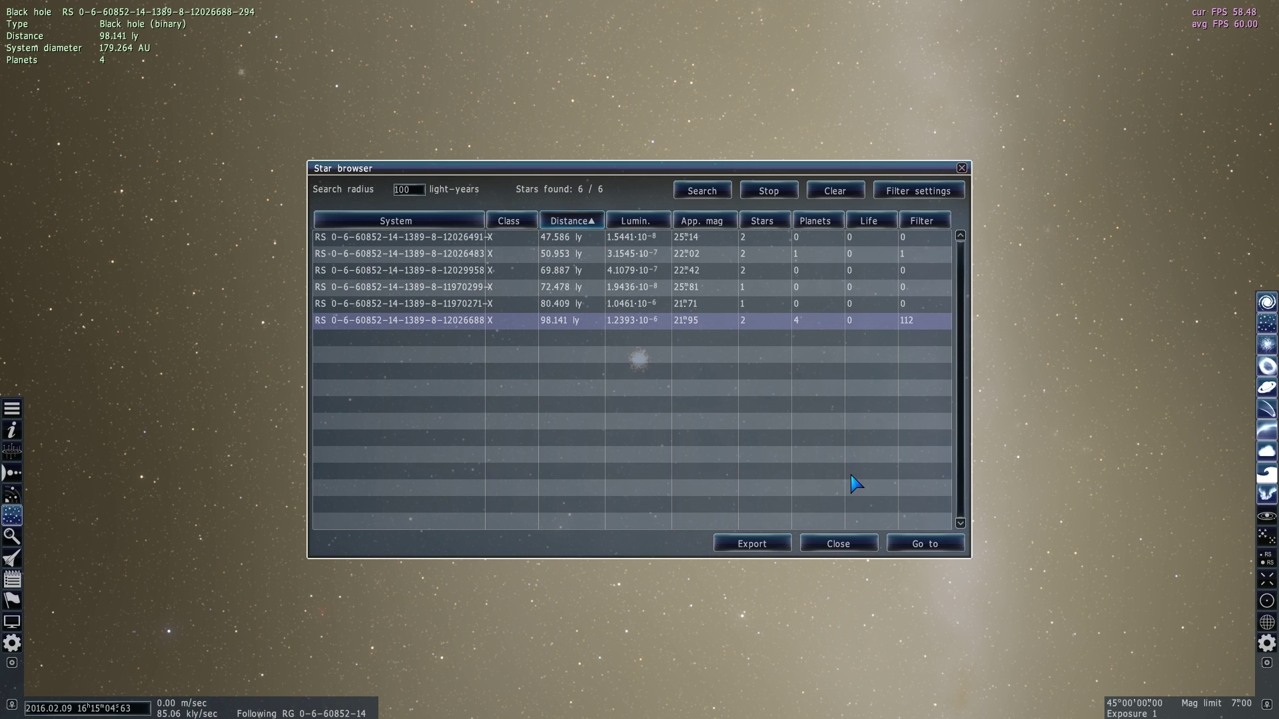
click(903, 548)
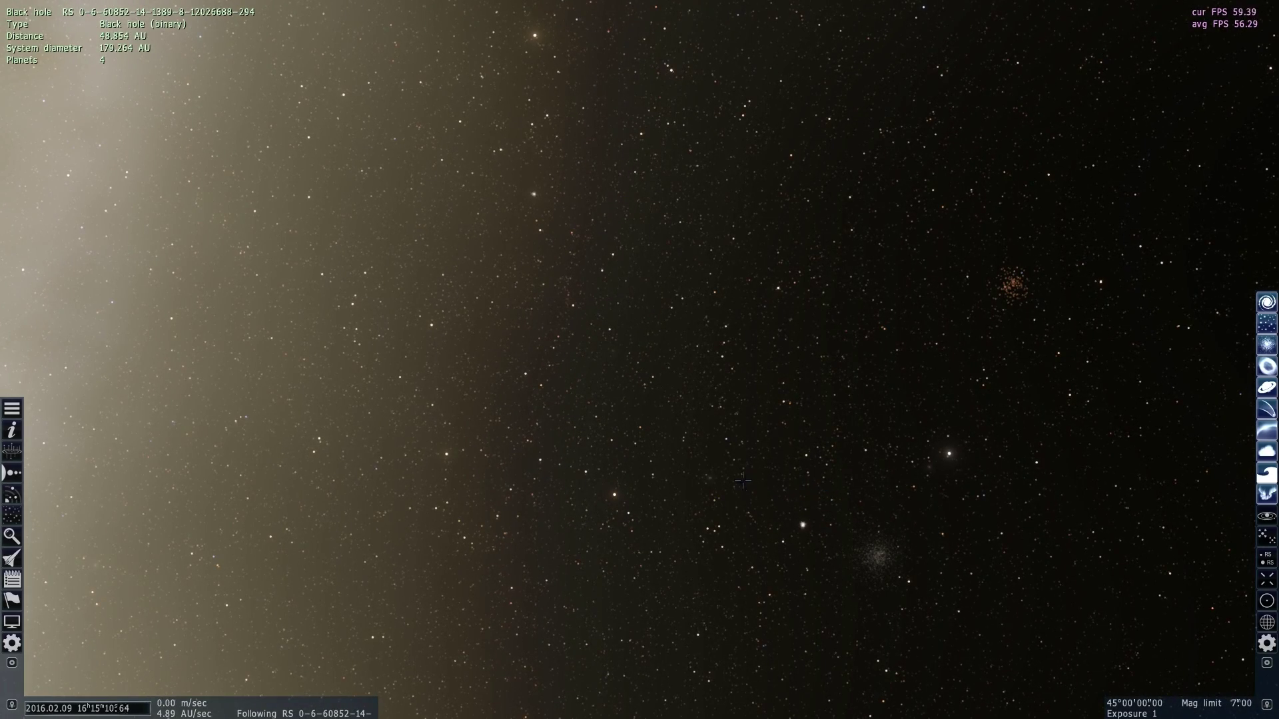
- Examine the binary black hole system in the system chart and its neighbouring stars in the 3D universe map
click(8, 474)
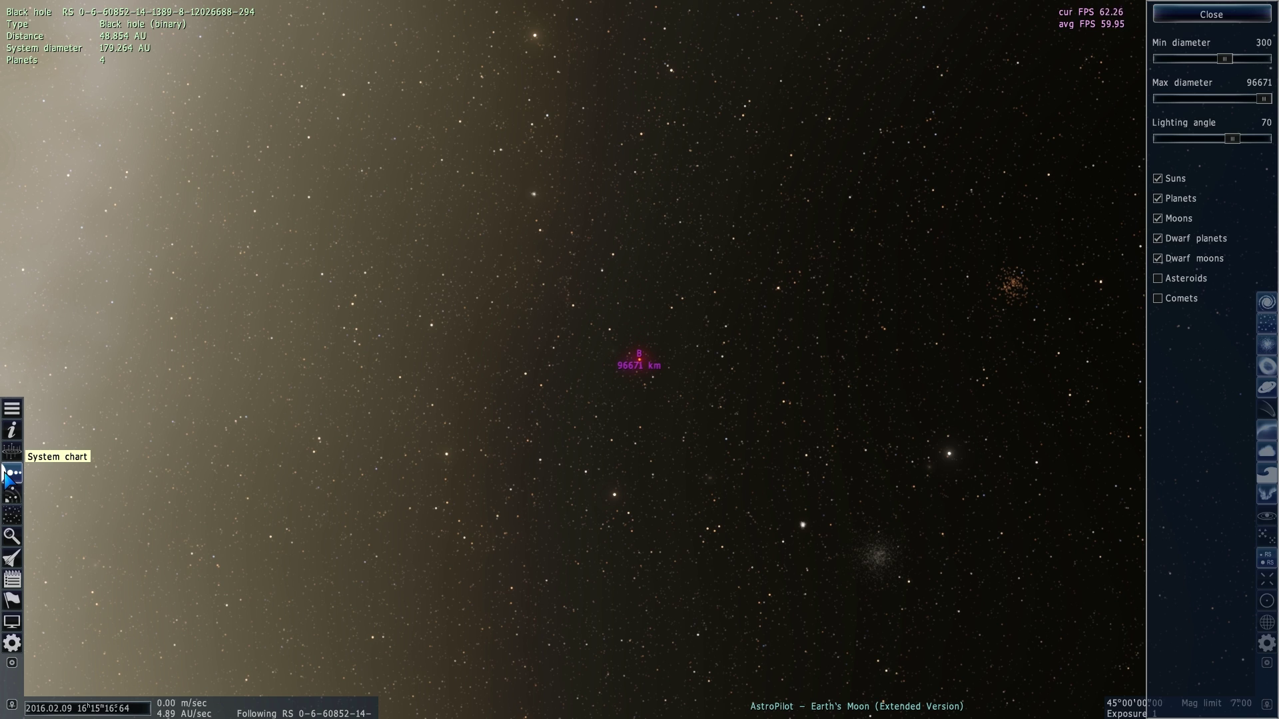
click(12, 455)
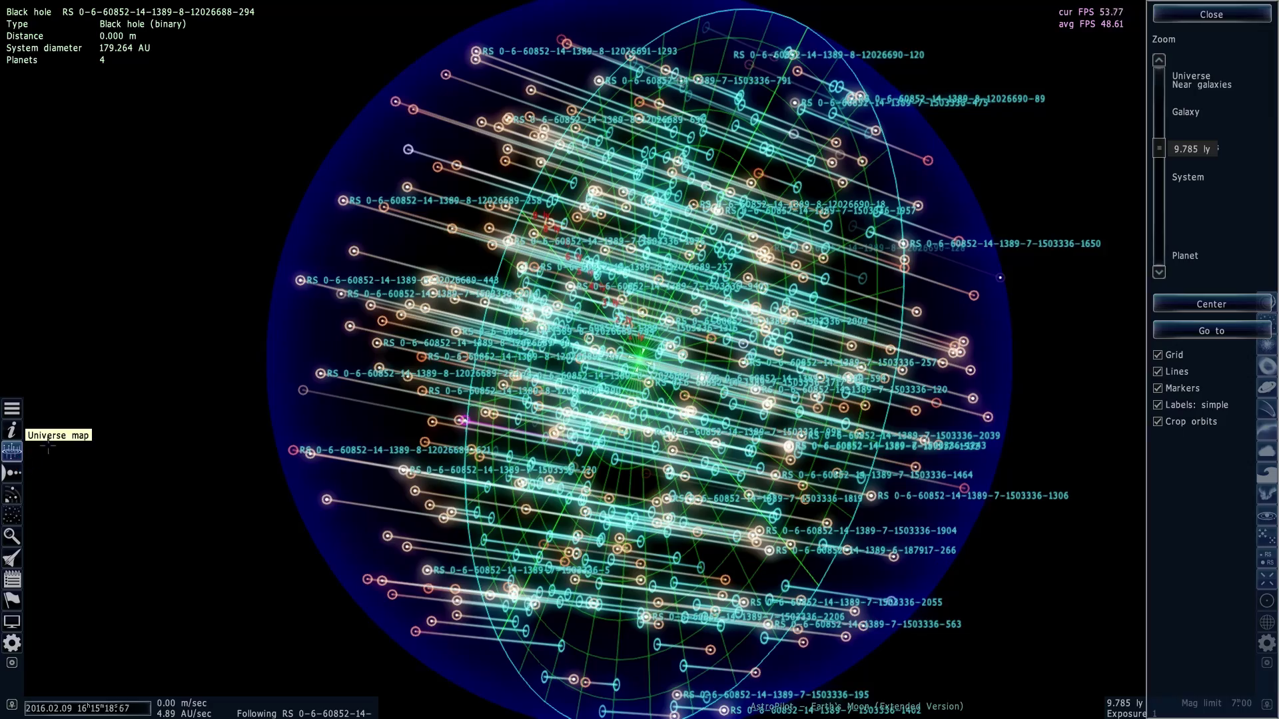
right_drag(17, 456, 194, 473)
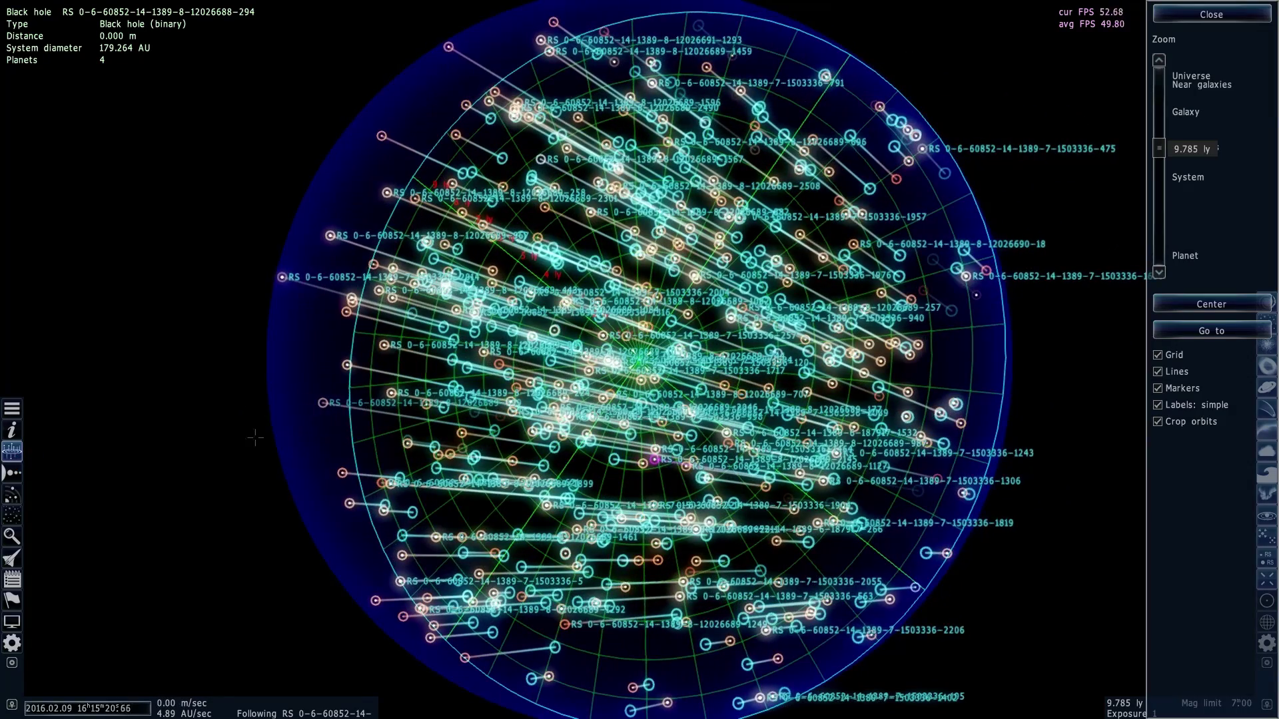
click(12, 453)
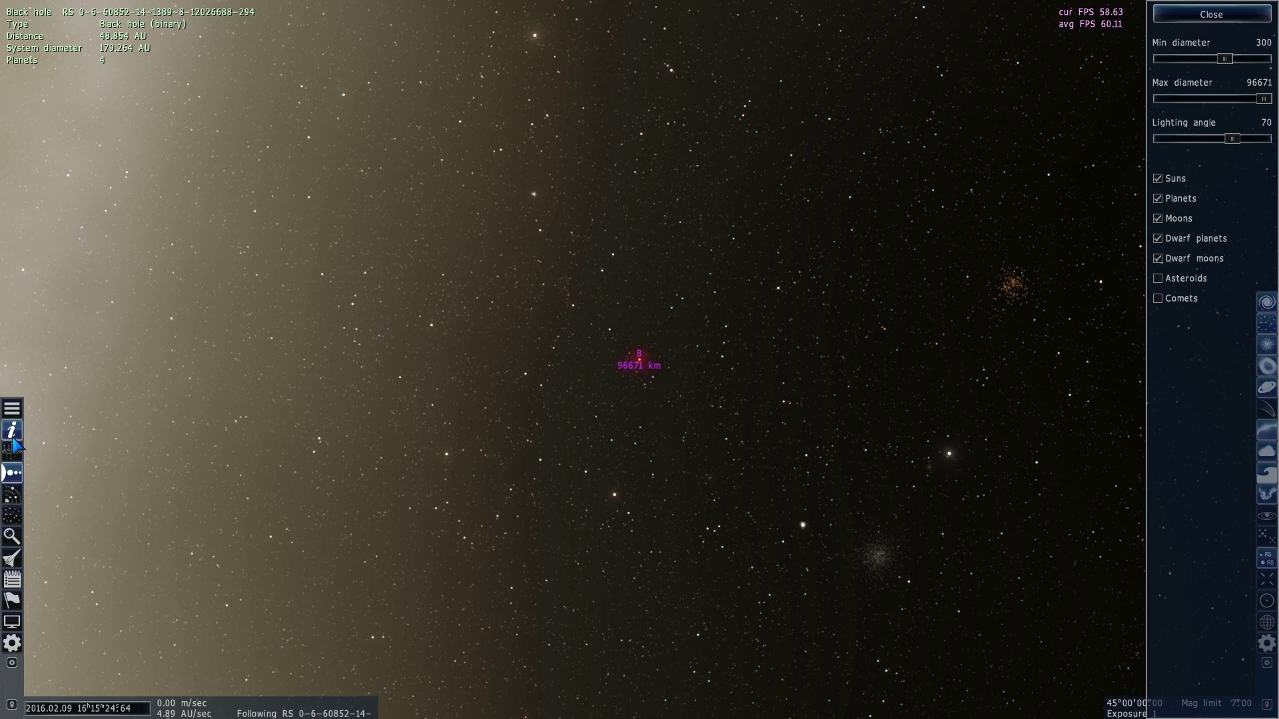
- Select the brown dwarf companion B, view its planets and fly away from it at 844.28 AU/sec
click(10, 496)
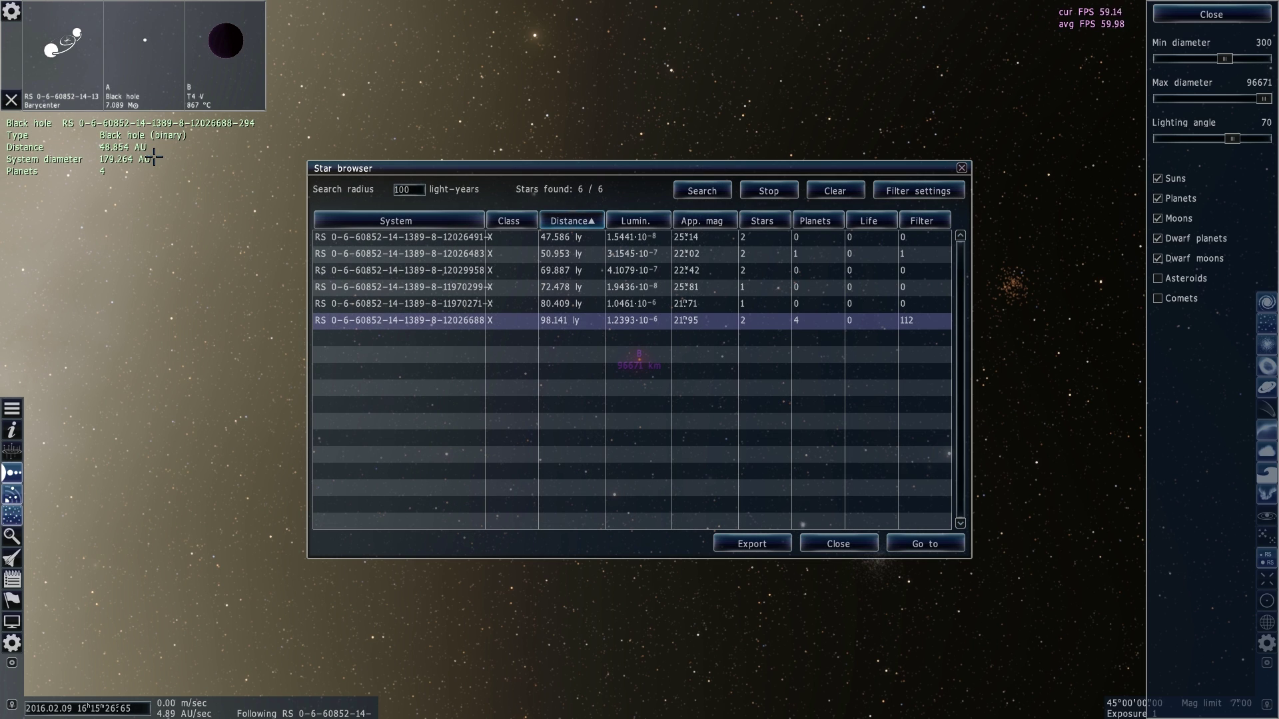
click(962, 168)
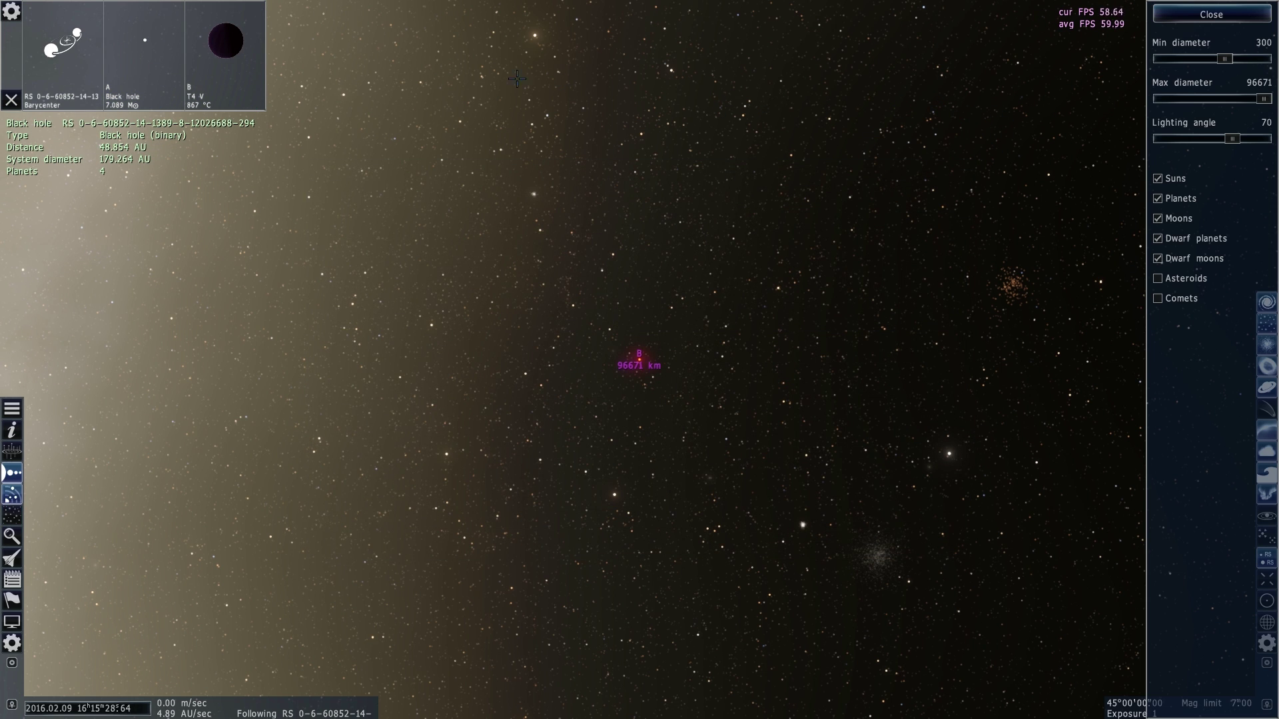
click(222, 69)
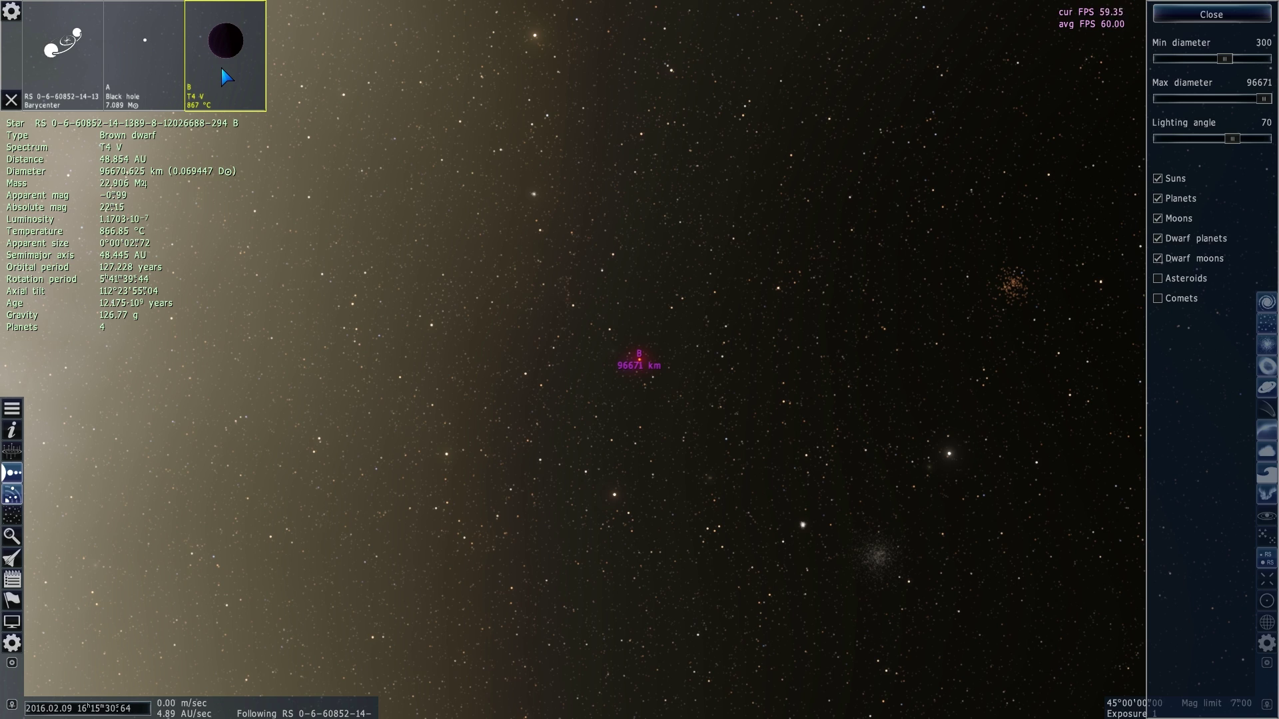
click(15, 477)
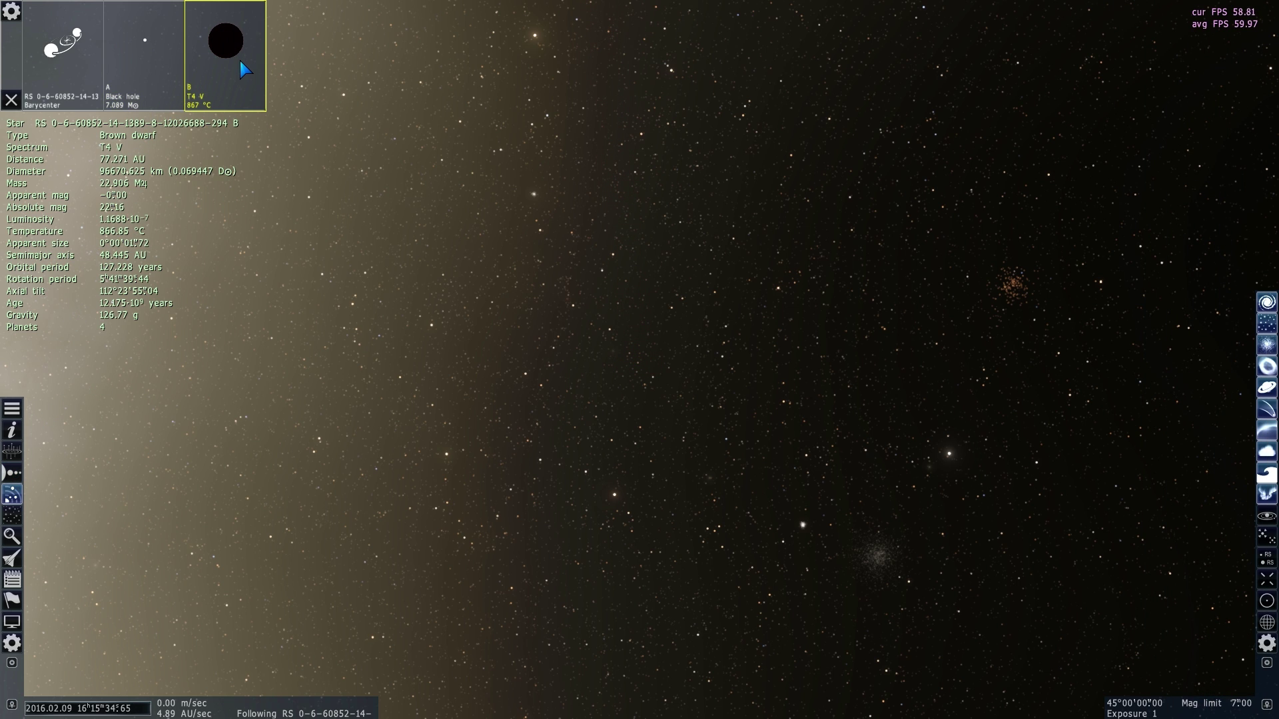
click(193, 58)
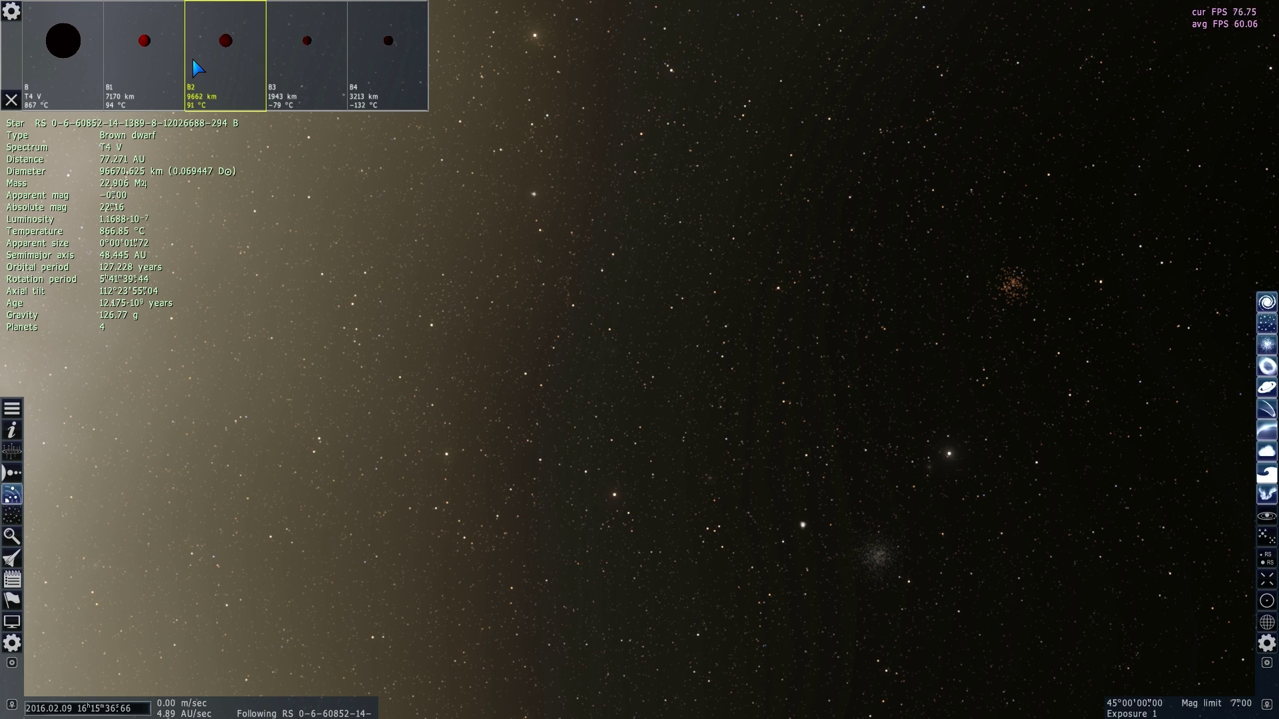
key(s)
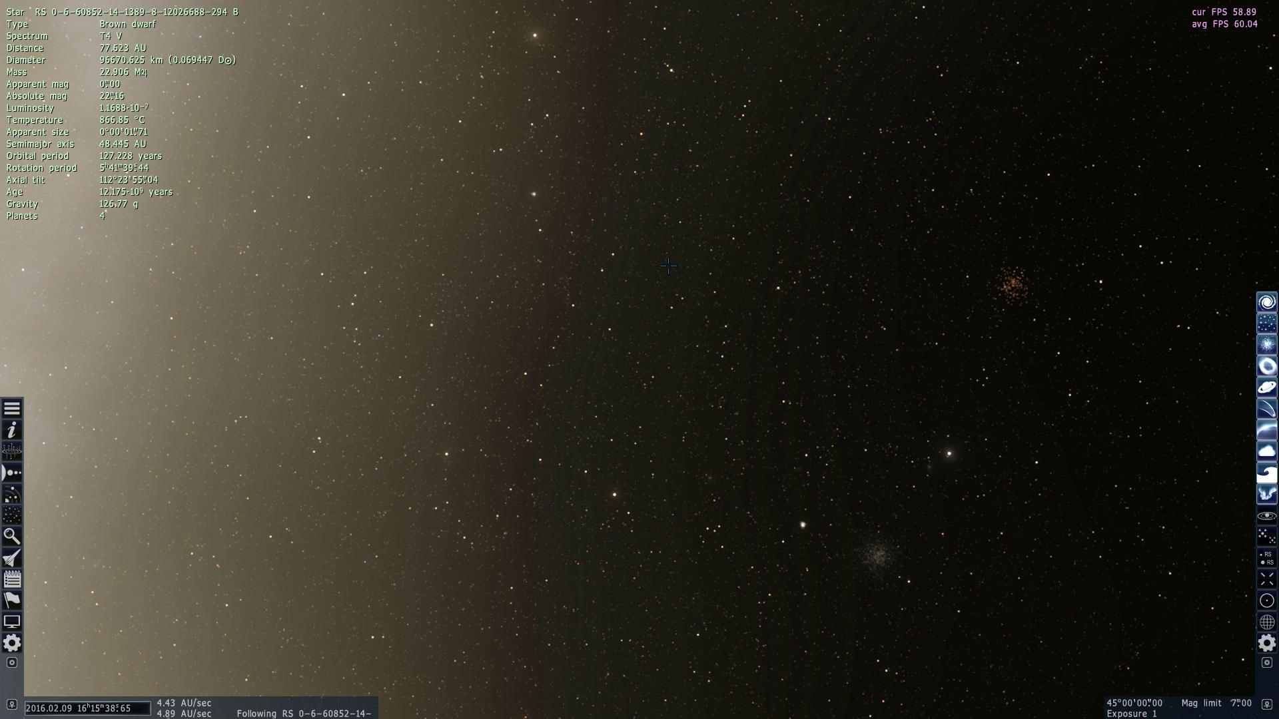
scroll(662, 376, up, 12)
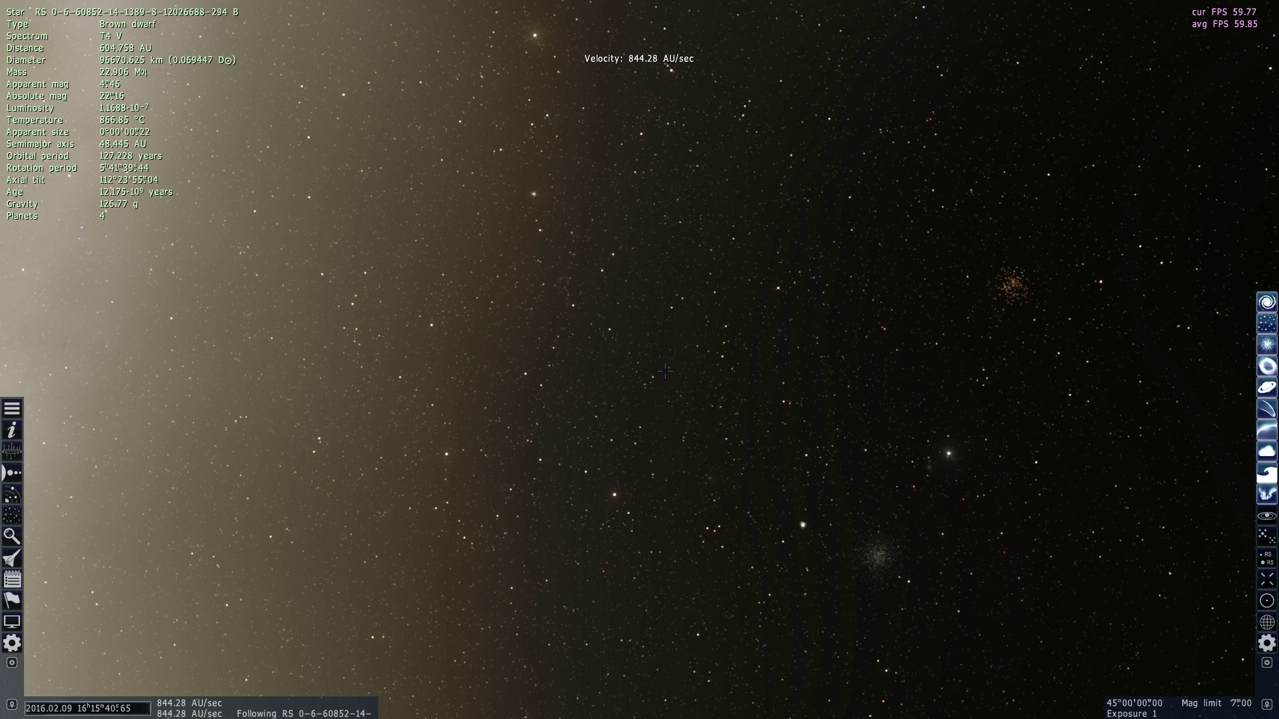
click(12, 515)
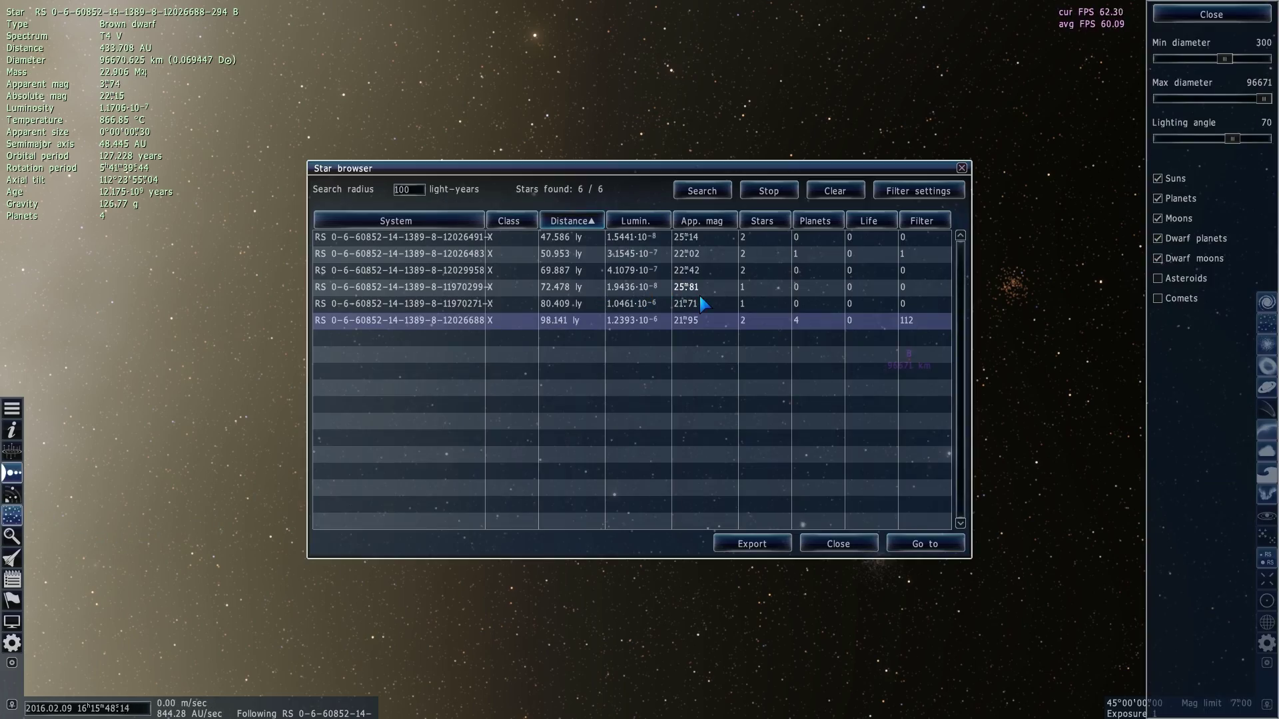
click(701, 303)
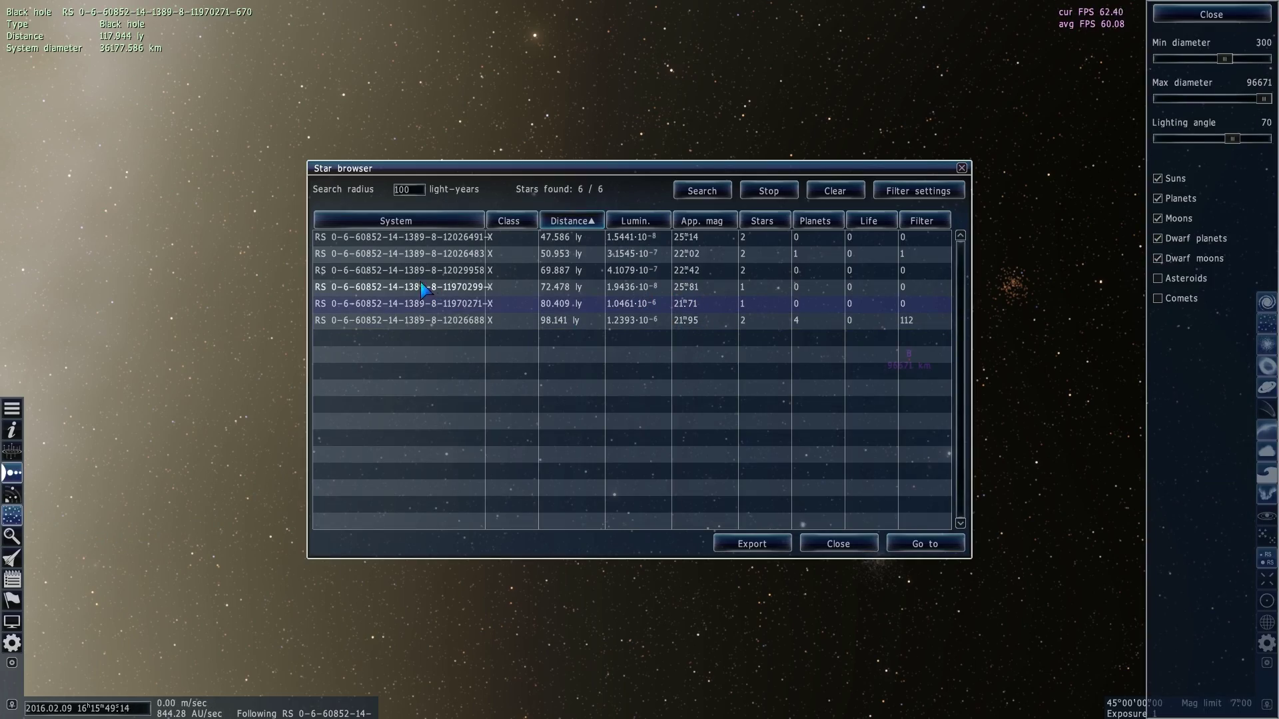
click(927, 543)
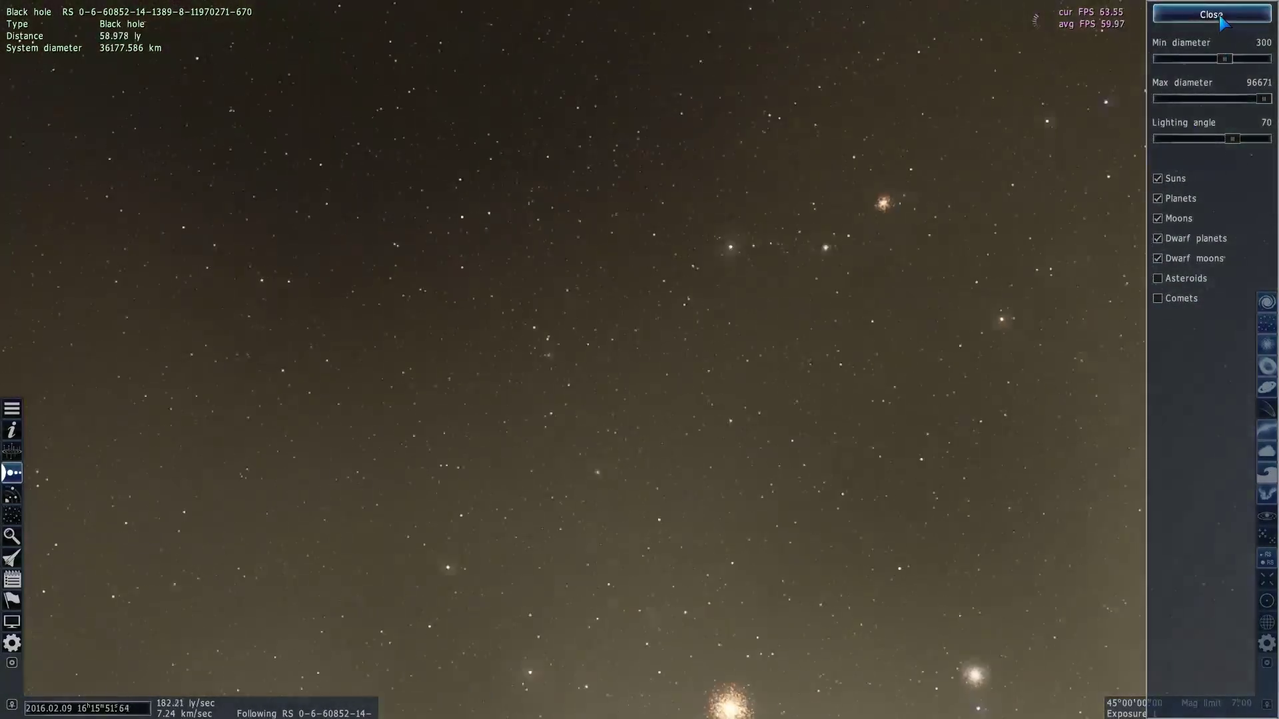
click(1223, 15)
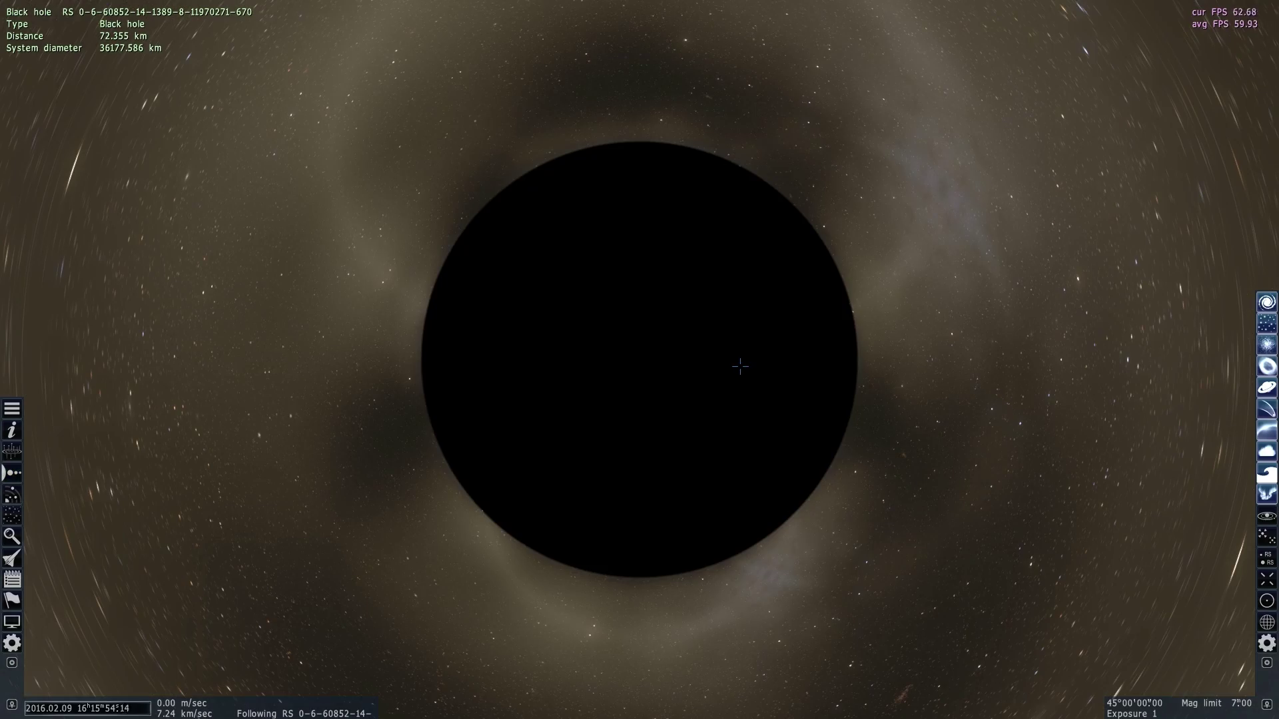
- Back away from the black hole to about 500 km and shift sideways to view its gravitational lensing
right_drag(740, 367, 766, 397)
key(s)
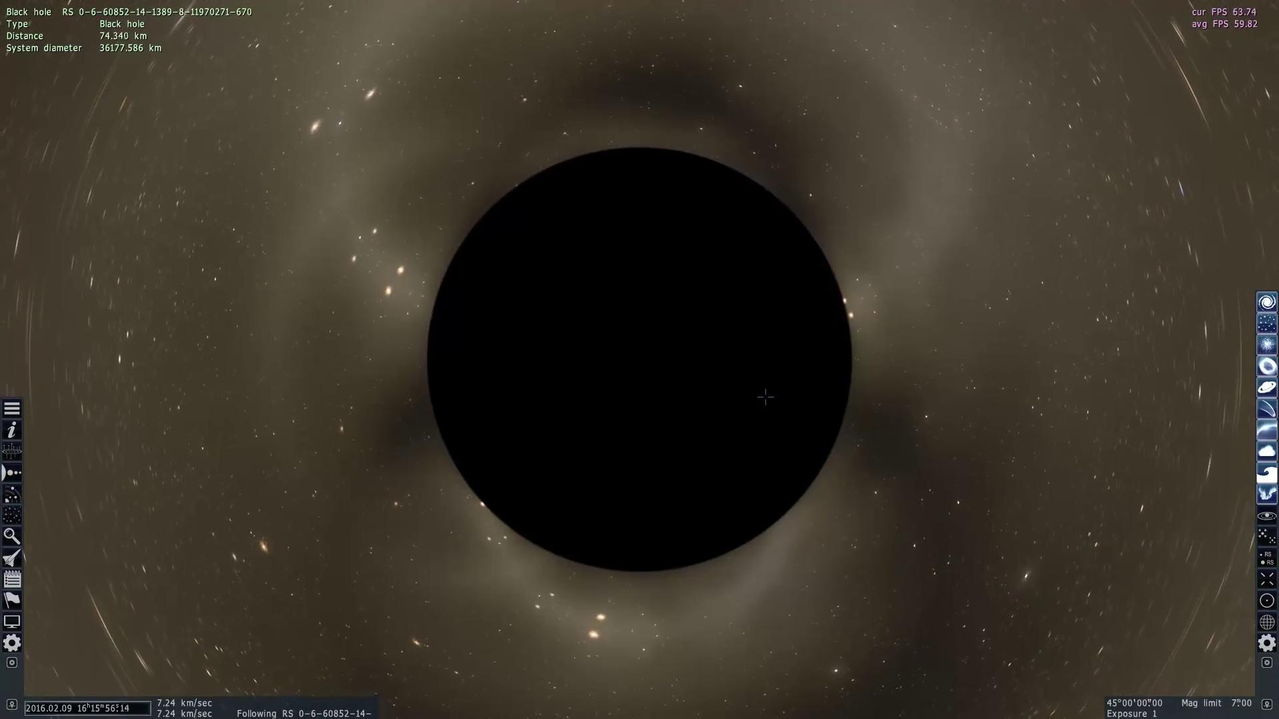
scroll(756, 407, up, 5)
scroll(755, 410, down, 5)
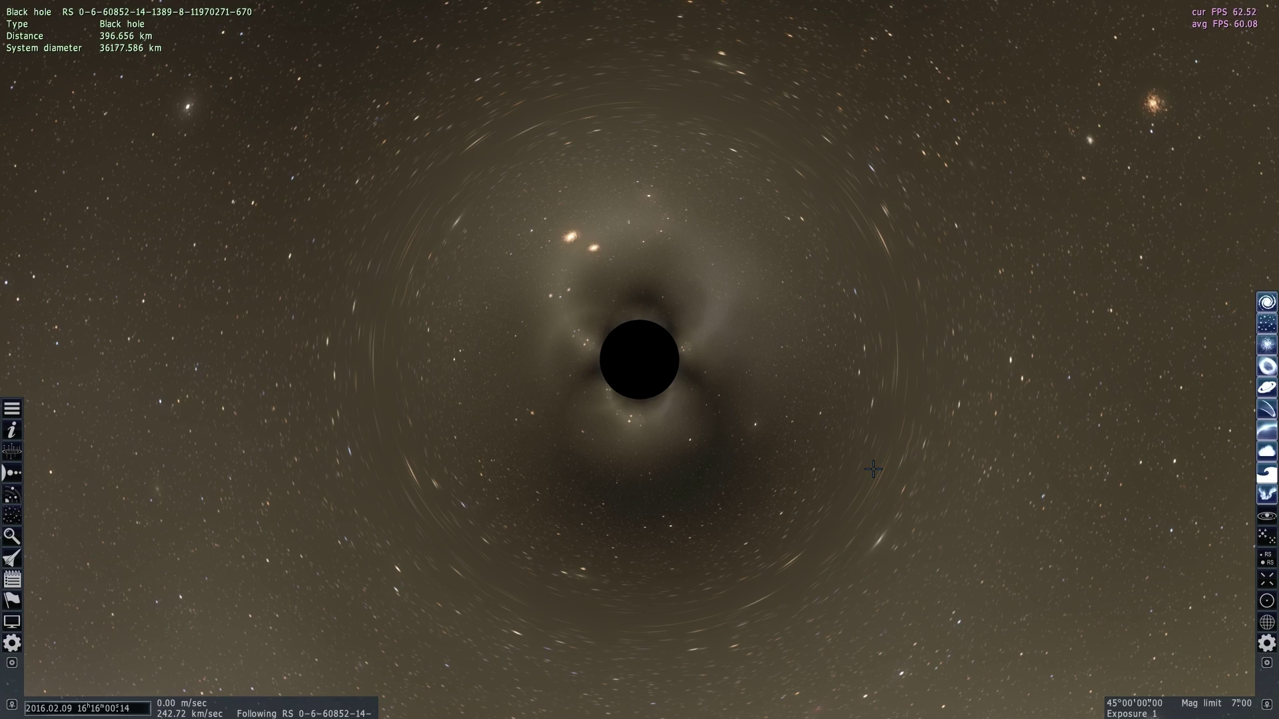
key(d)
key(s)
key(a)
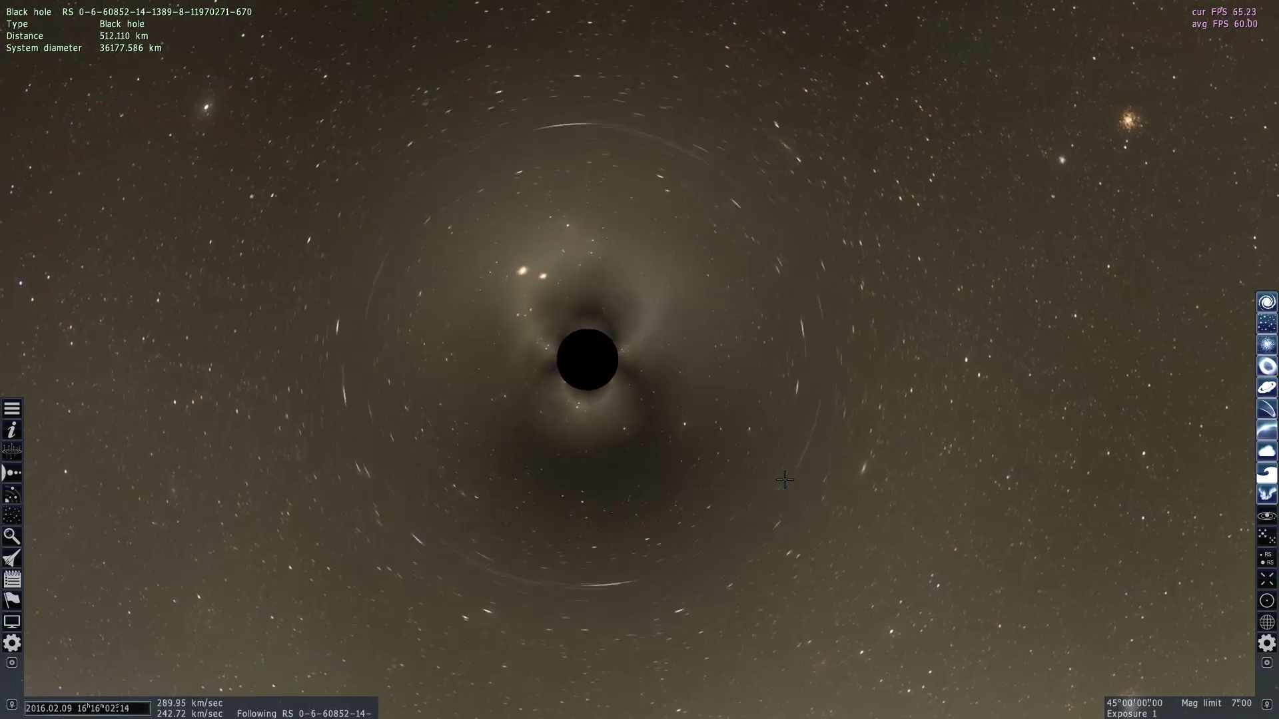
- Raise the flight velocity to 33187.95 km/sec and retreat to about 75,000 km from the black hole
scroll(785, 479, up, 1)
scroll(784, 479, up, 3)
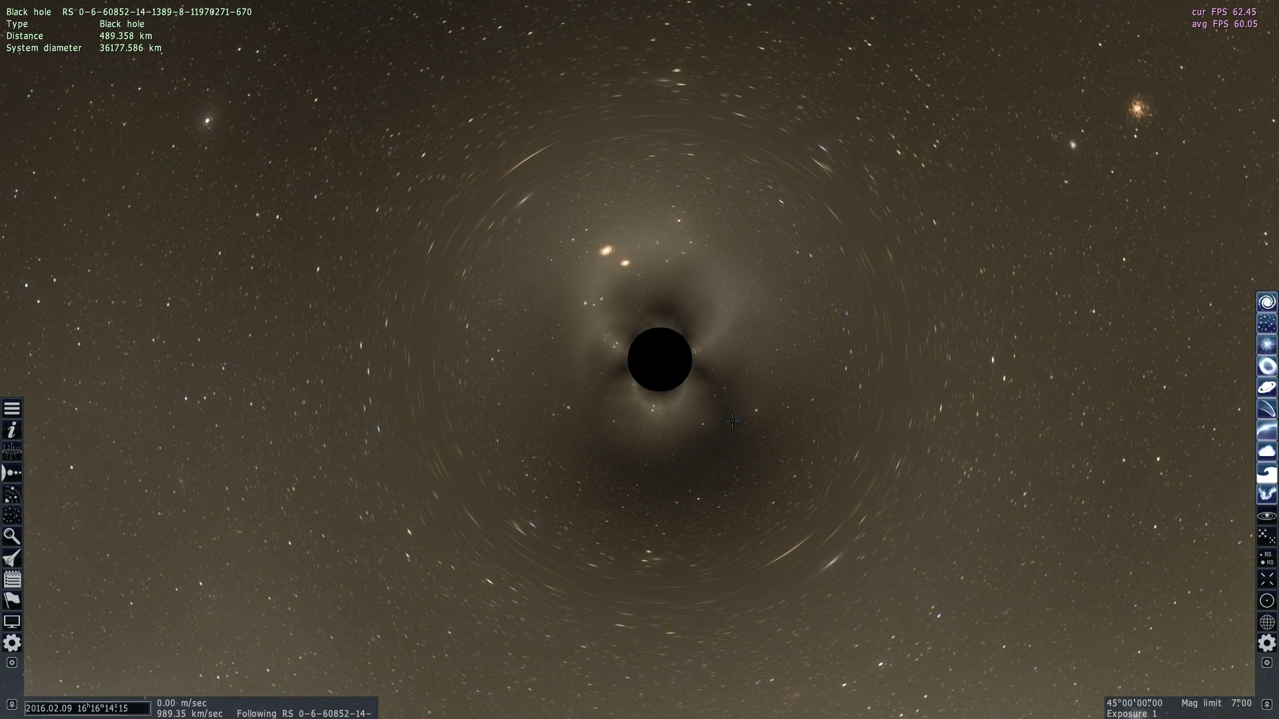
scroll(735, 354, down, 5)
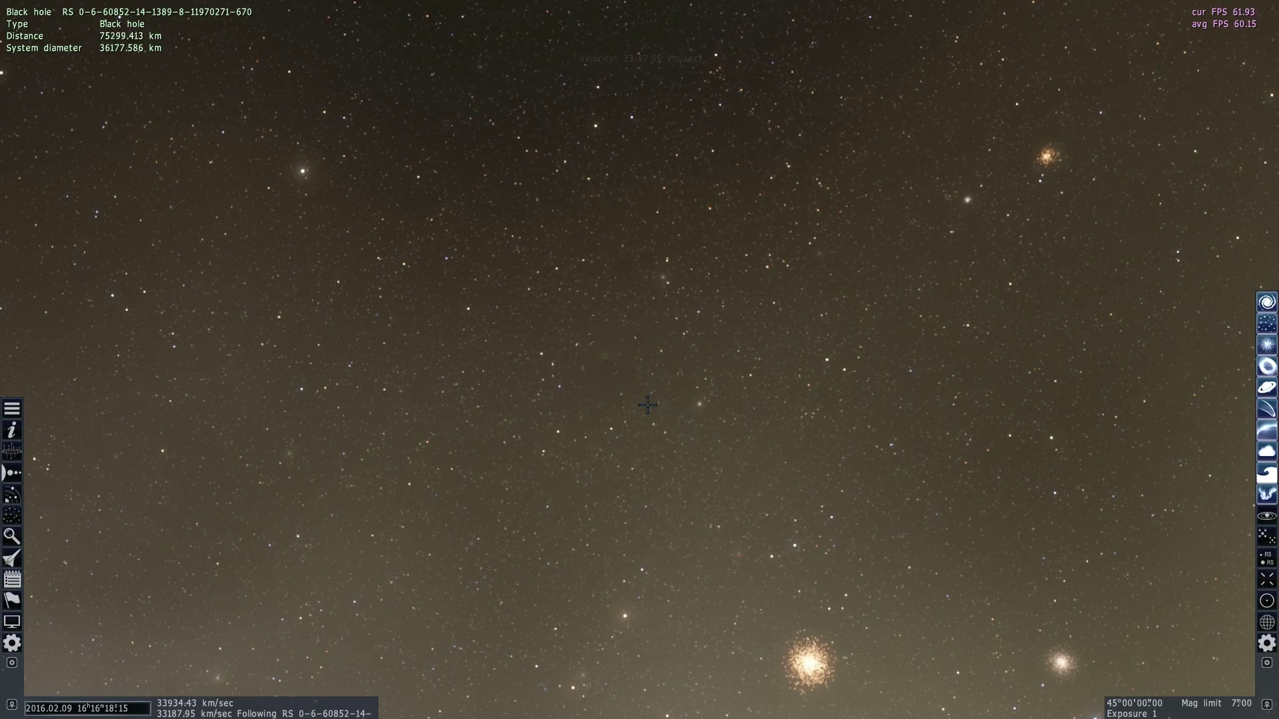
- Return to about 3,800 km from the black hole, centre its lensing ring in view and reduce the flight velocity
right_drag(647, 405, 786, 409)
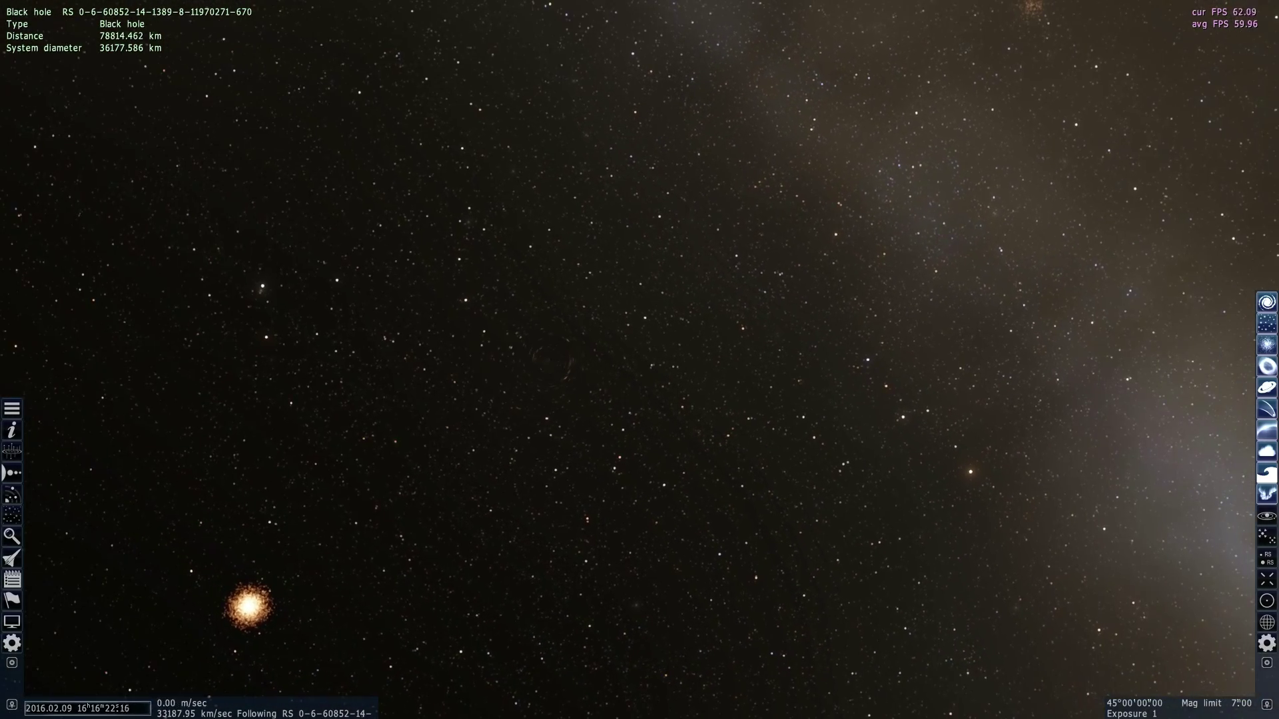
key(w)
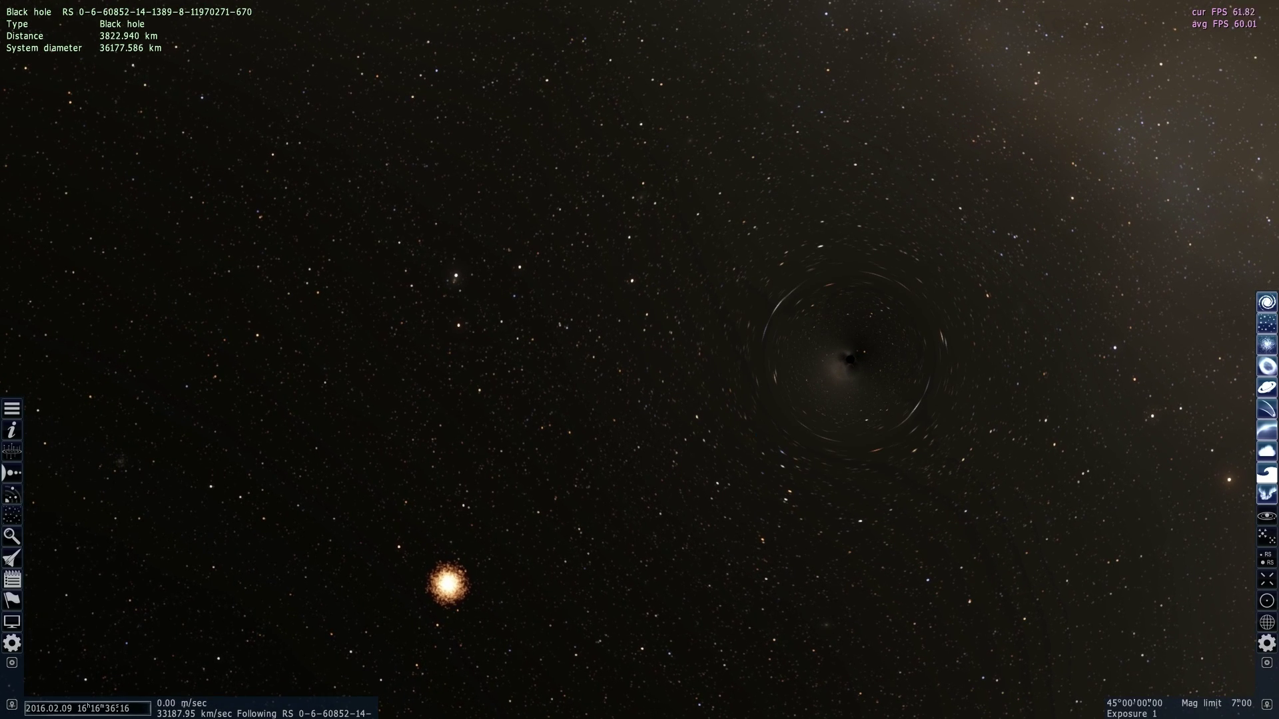
drag(849, 359, 633, 322)
scroll(640, 359, down, 2)
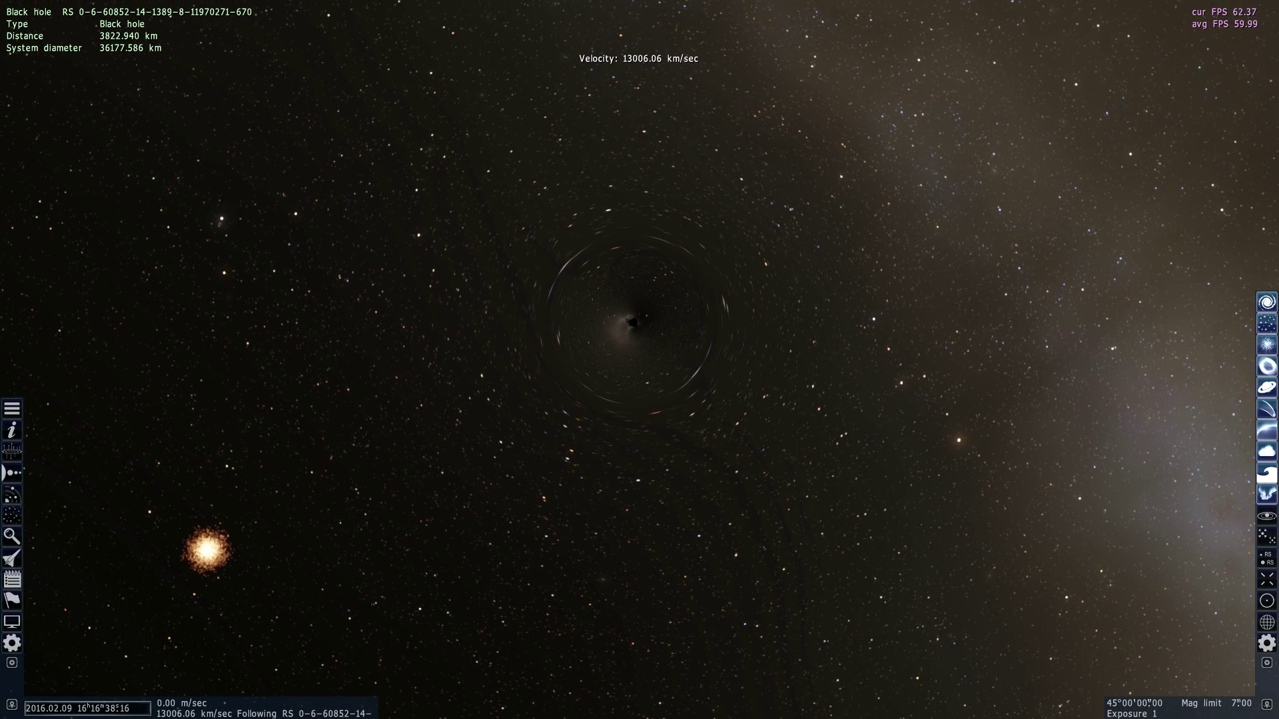
scroll(639, 360, down, 3)
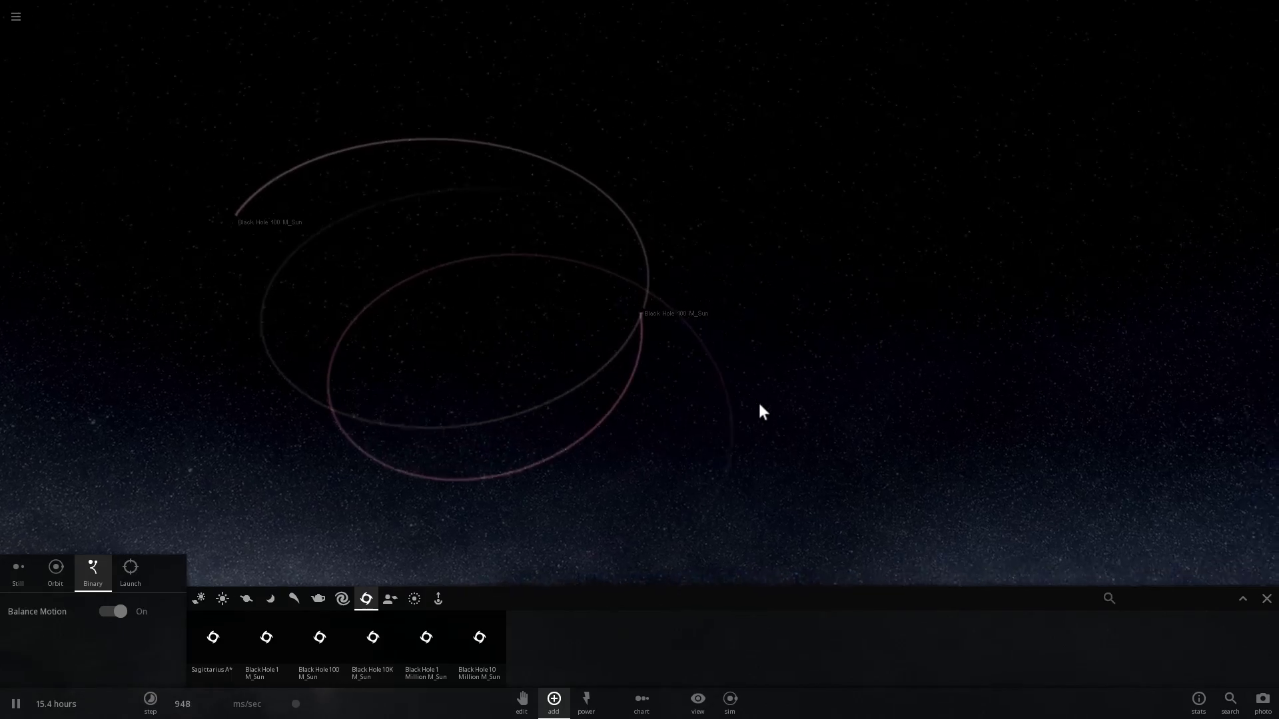
- Switch to Universe Sandbox, view the binary black holes' orbits from several angles and select the 36-solar-mass black hole
right_drag(760, 404, 840, 391)
scroll(809, 391, down, 3)
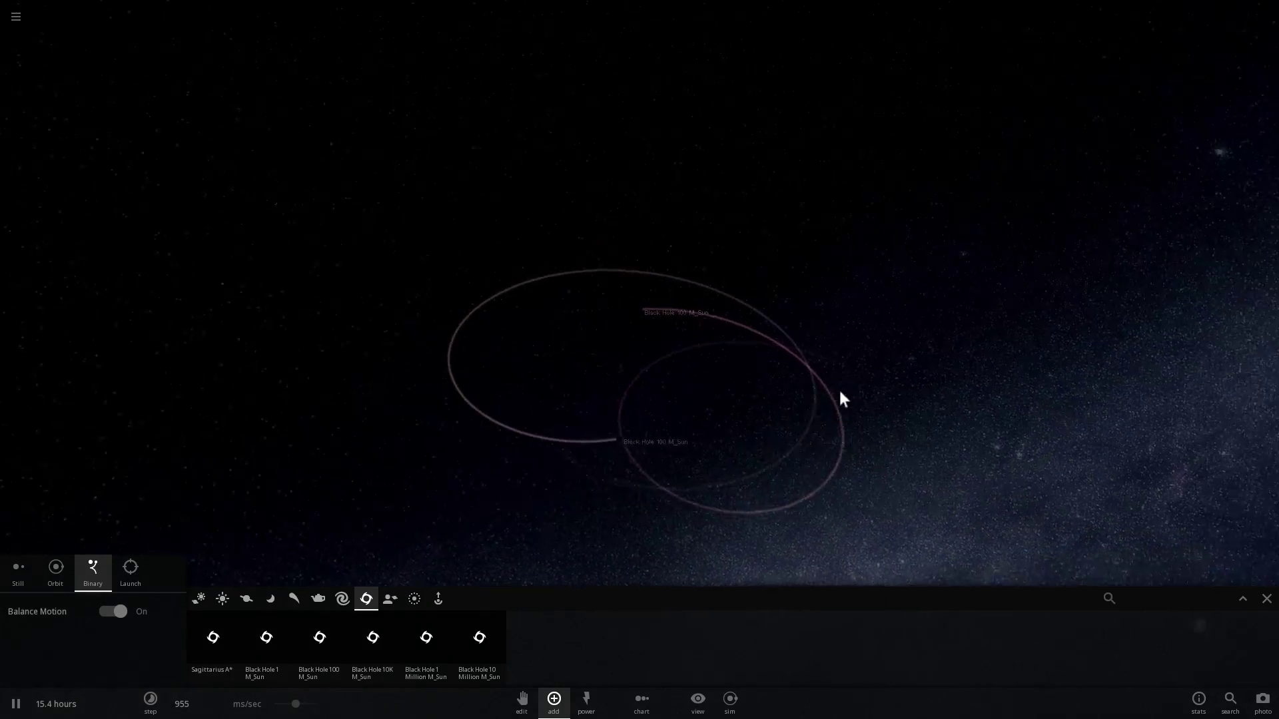
drag(841, 398, 814, 354)
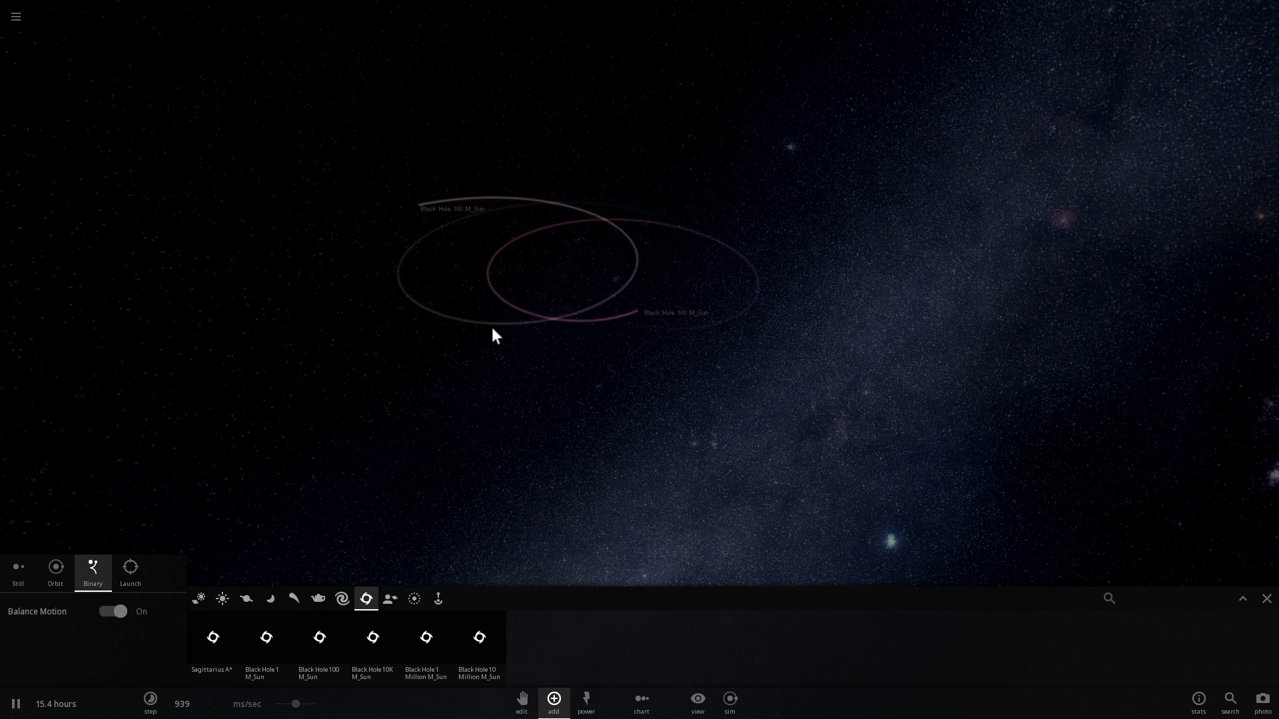
click(638, 308)
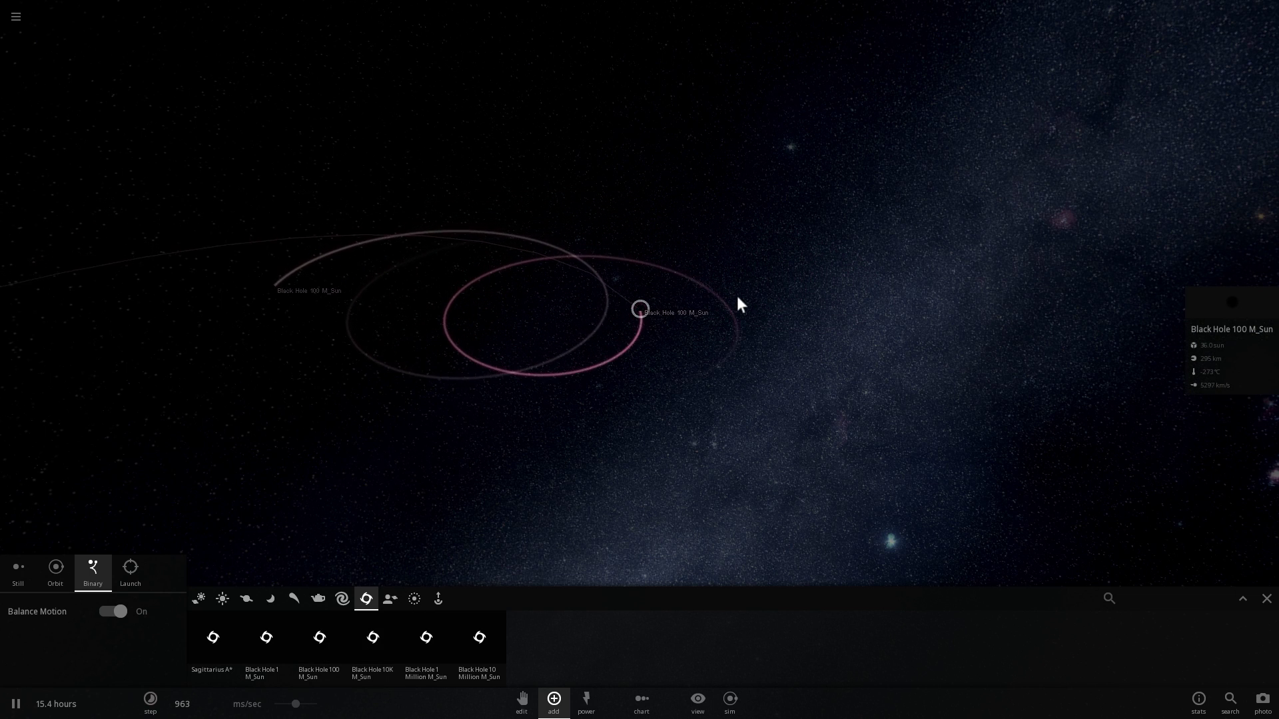
drag(808, 331, 886, 330)
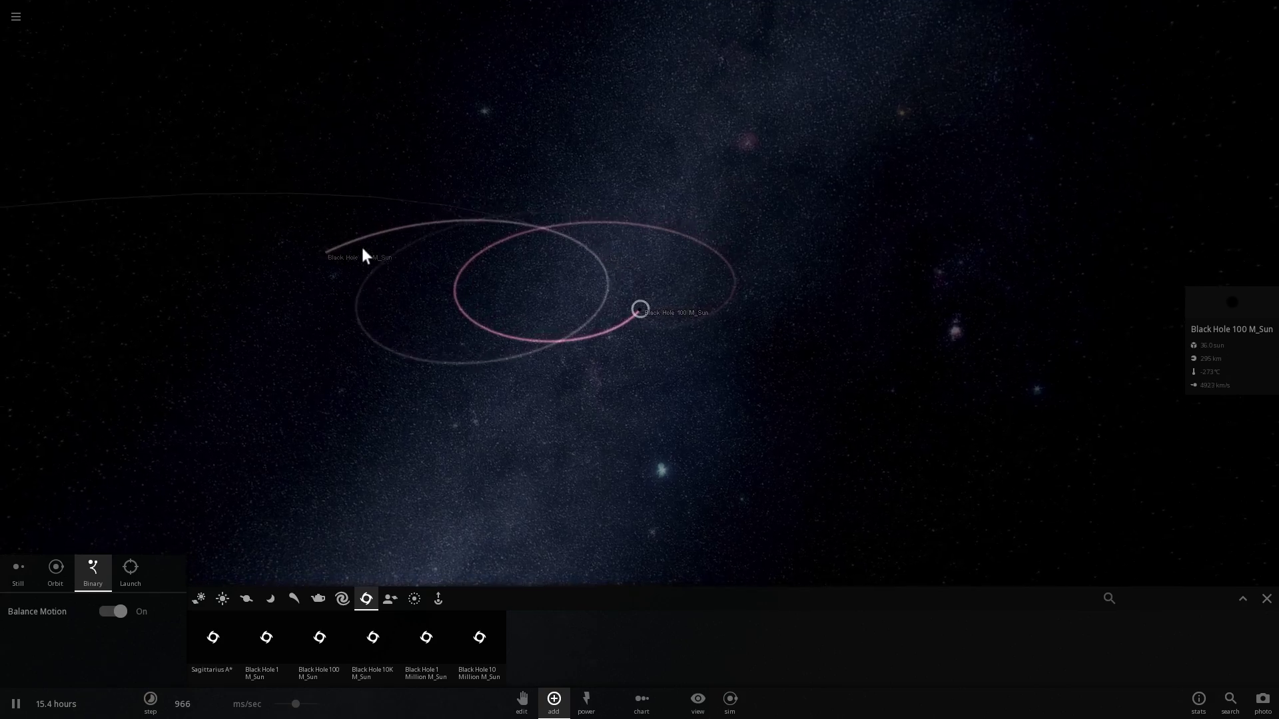
- Select the 29-solar-mass black hole and review its basic properties and orbital elements
click(270, 300)
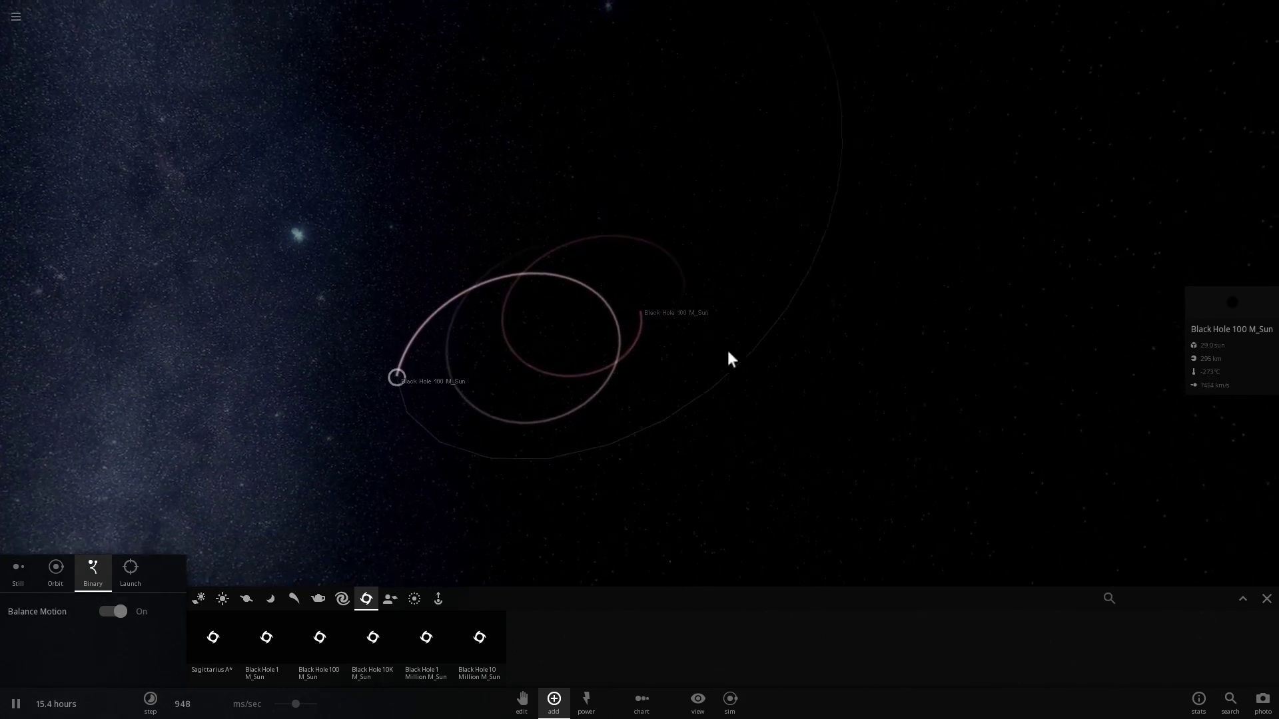
drag(728, 360, 783, 382)
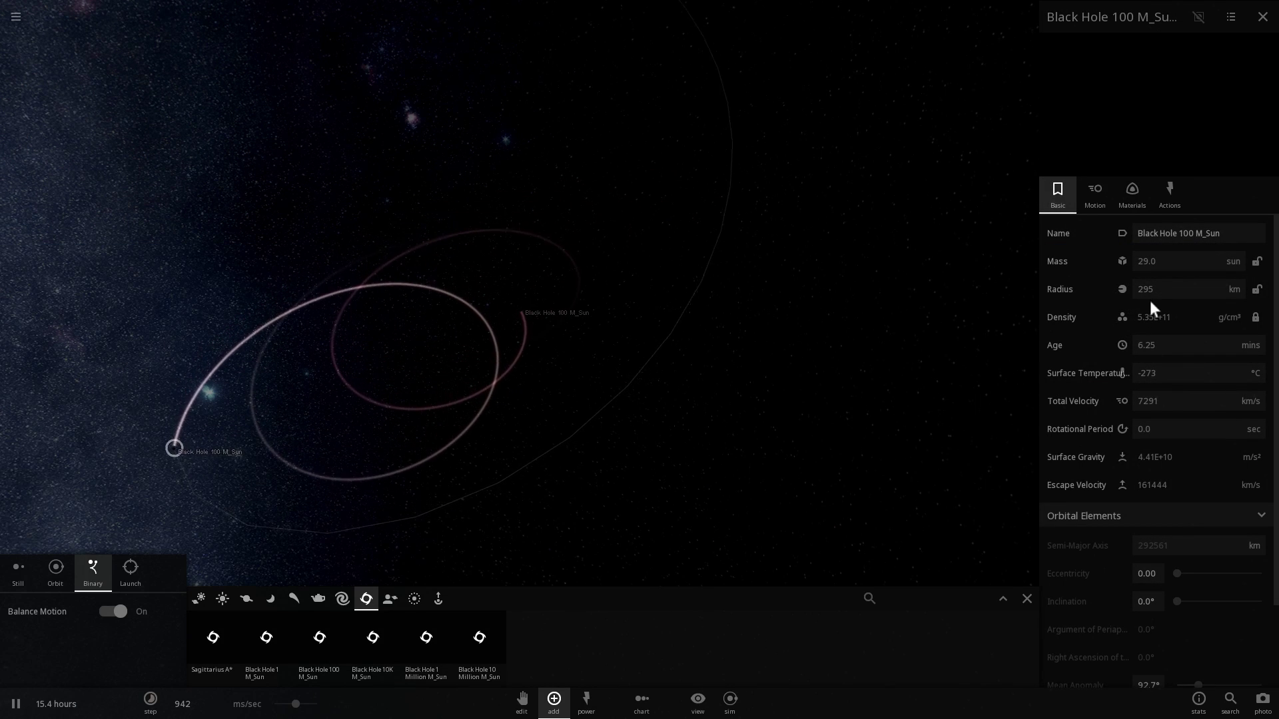
scroll(1194, 360, down, 3)
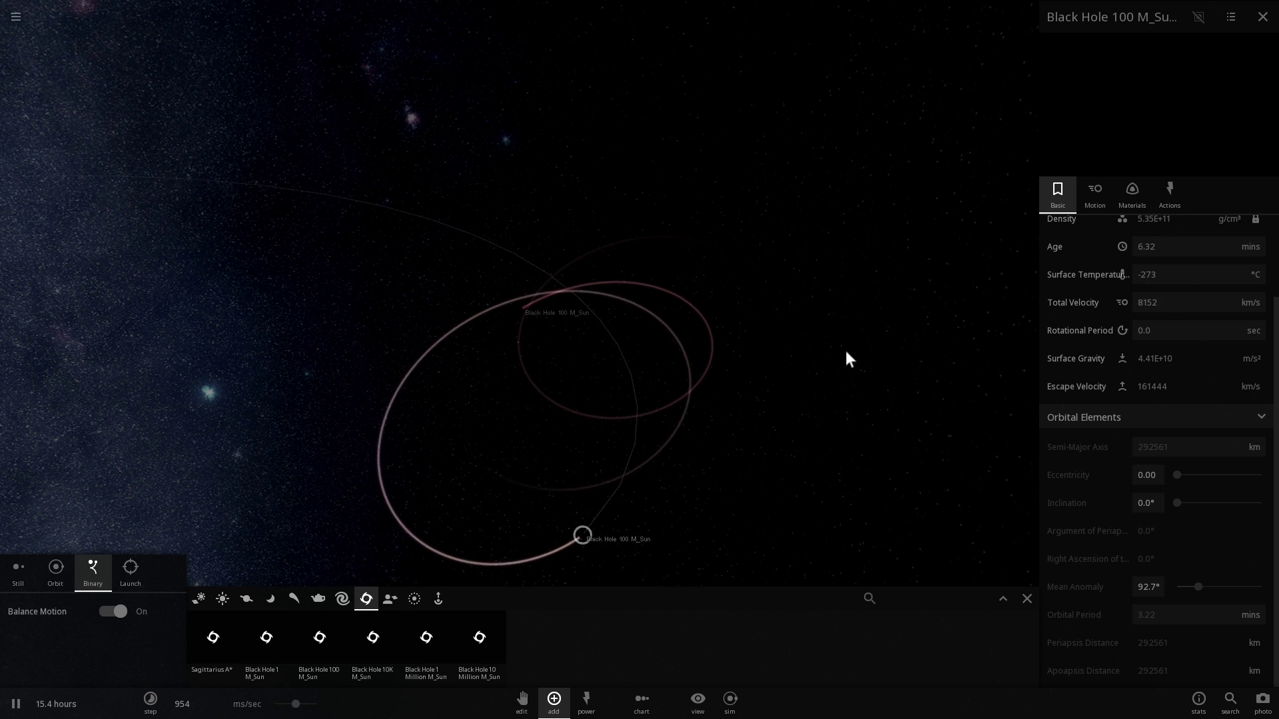
- Pause the simulation and examine the motion properties of both black holes, moving close to the heavier one
key(space)
scroll(1132, 273, up, 3)
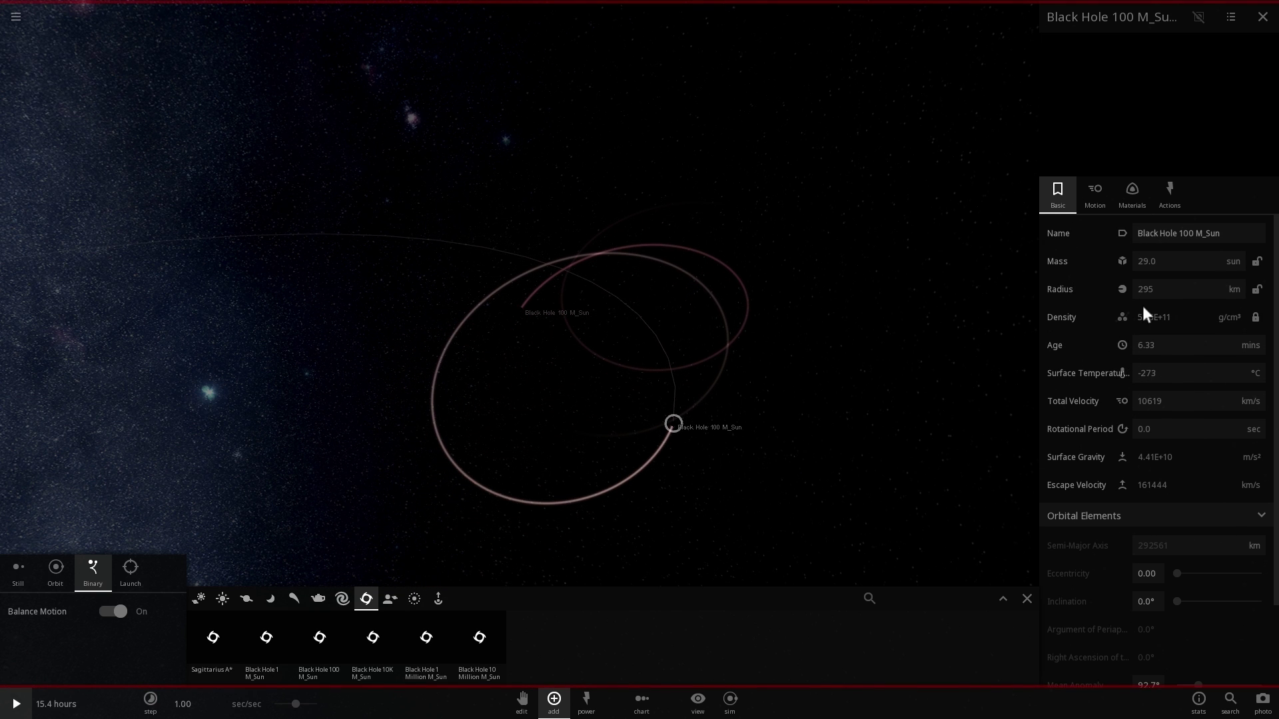
click(1084, 198)
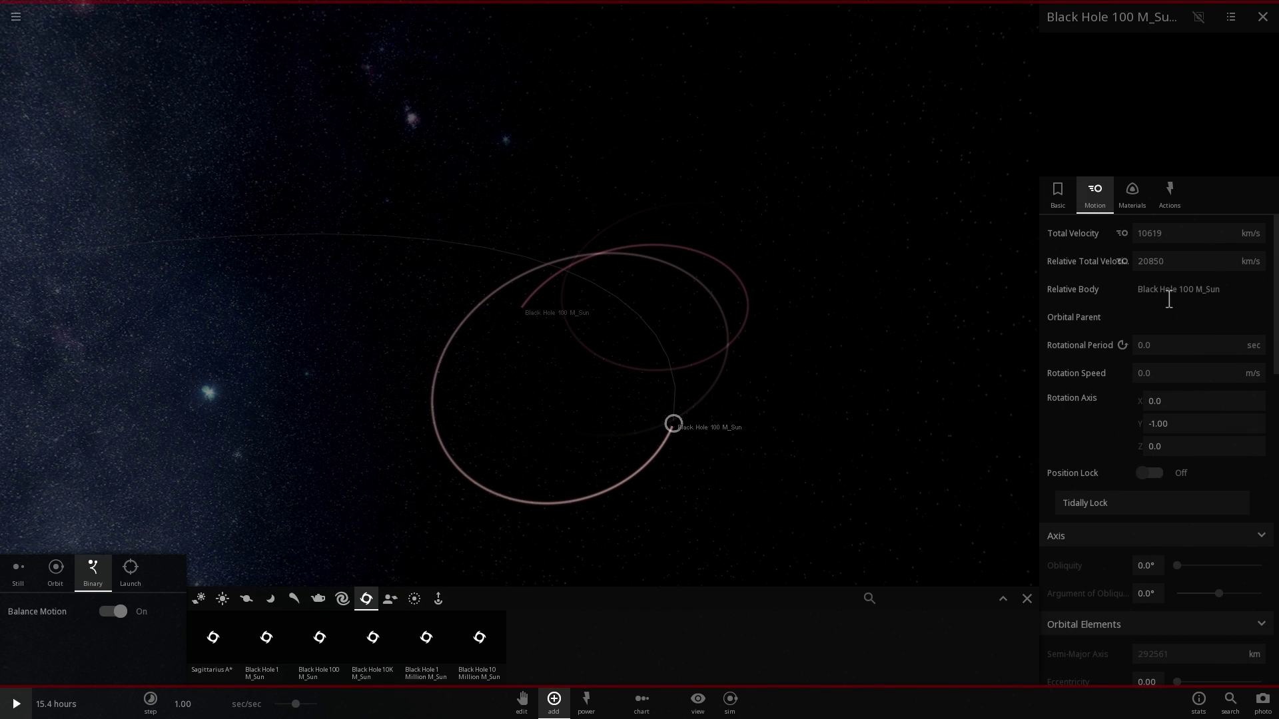
scroll(688, 338, up, 10)
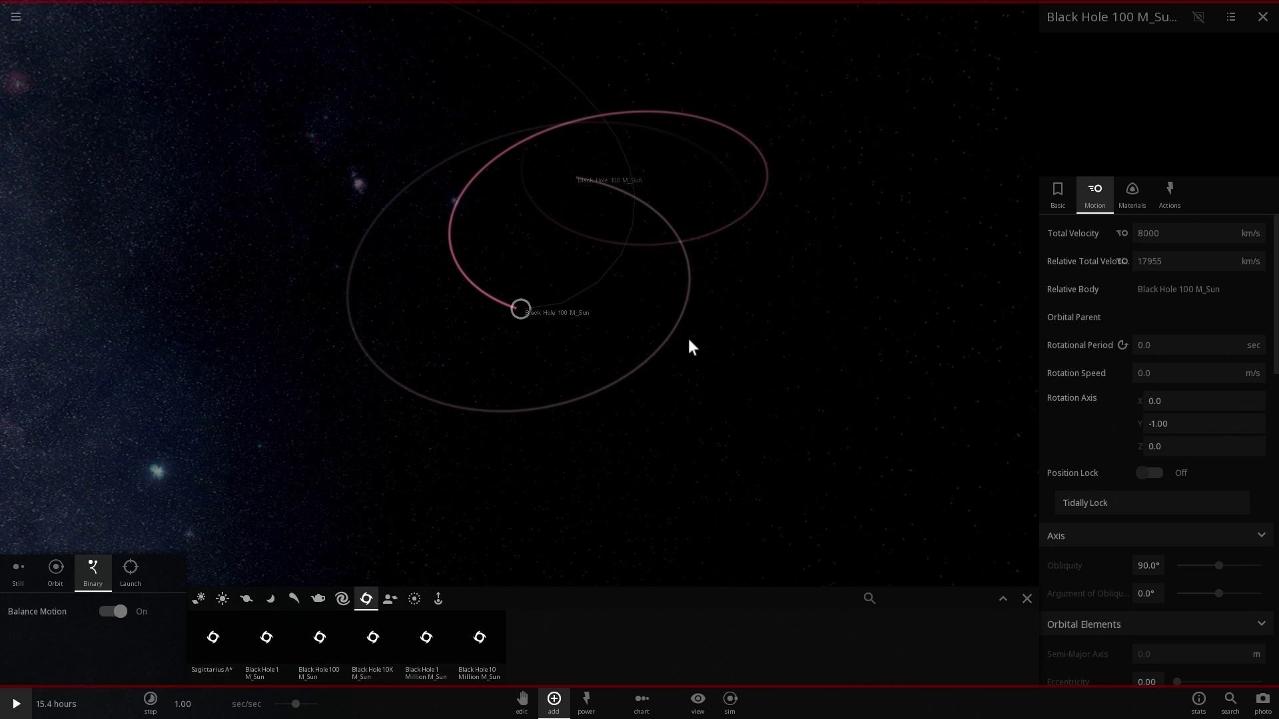
scroll(674, 322, down, 5)
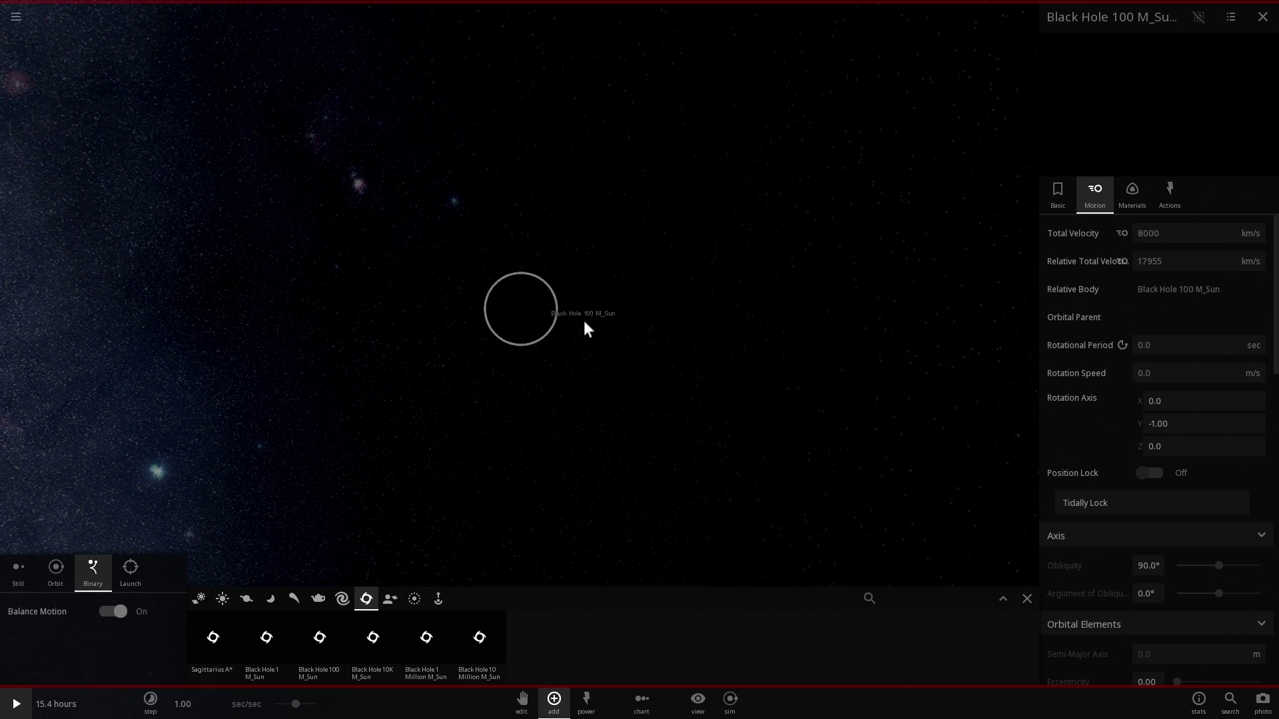
- Run the simulation and view the orbits of both black holes from above and from the side
key(space)
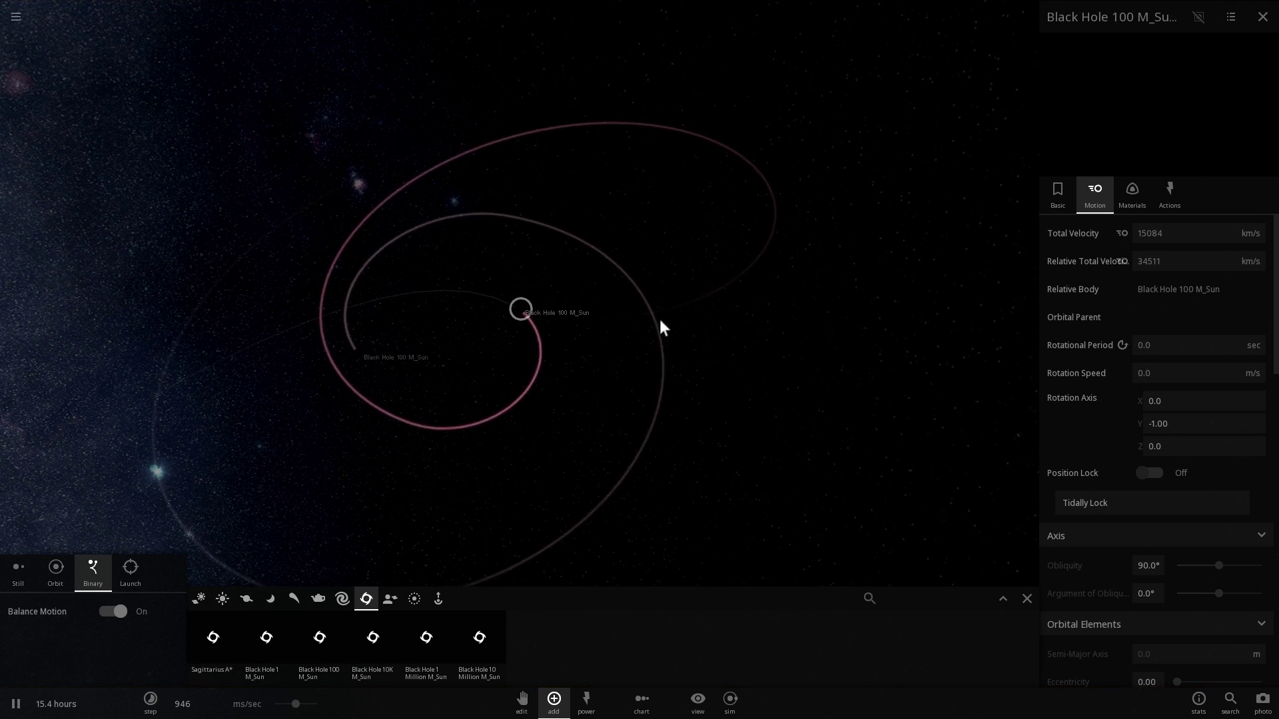
right_drag(660, 319, 682, 306)
drag(705, 299, 582, 319)
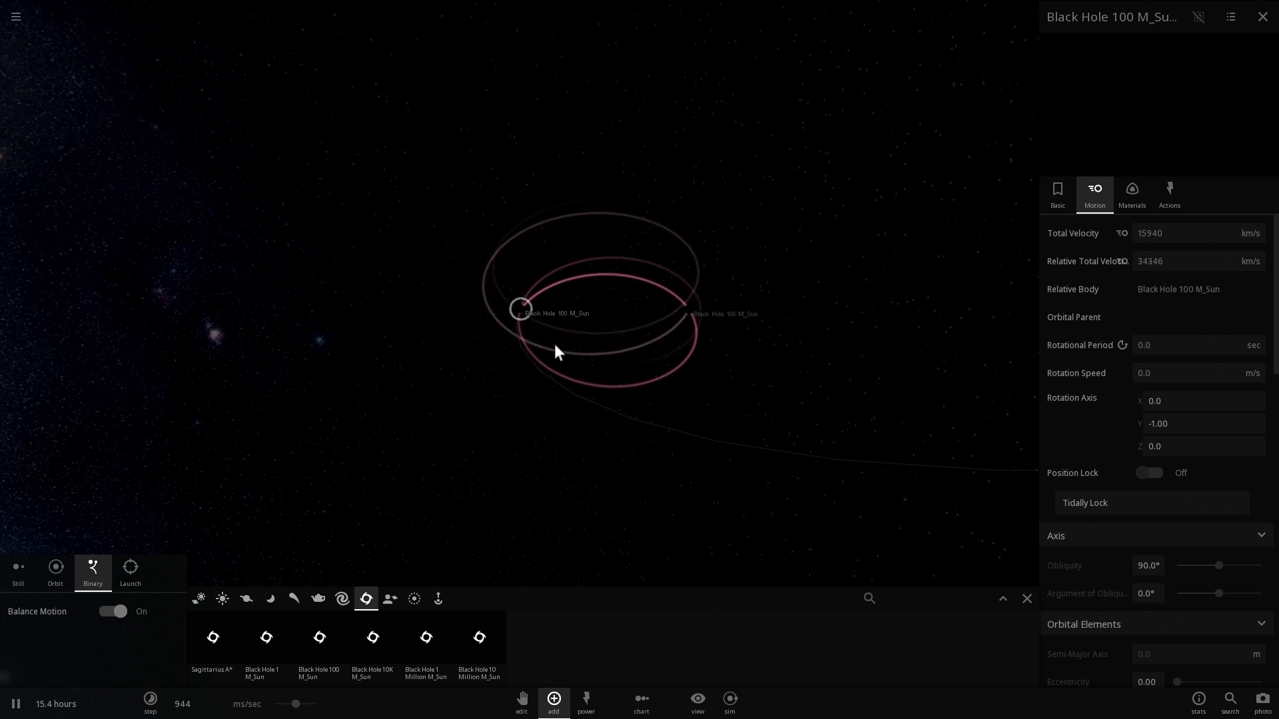
- Pause, set the total velocity of the heavier black hole to 5000 km/s and the lighter one to 7000 km/s, and resume the simulation
key(space)
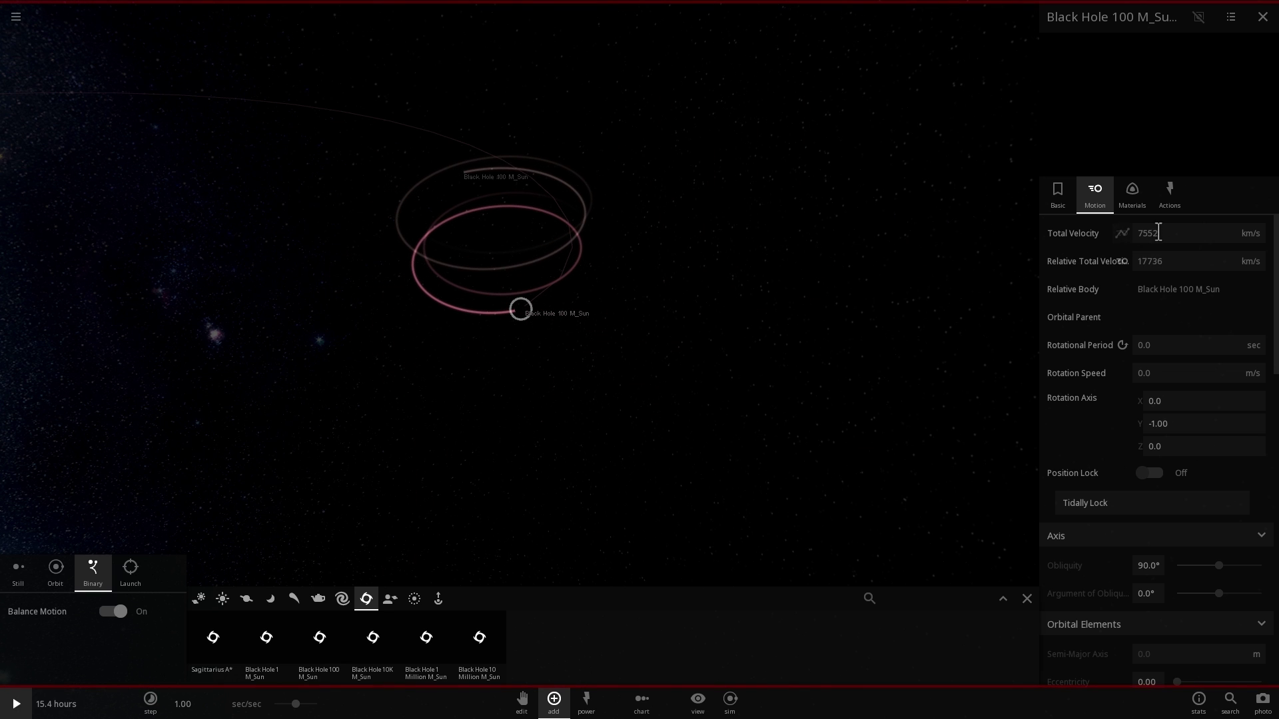
text(5000)
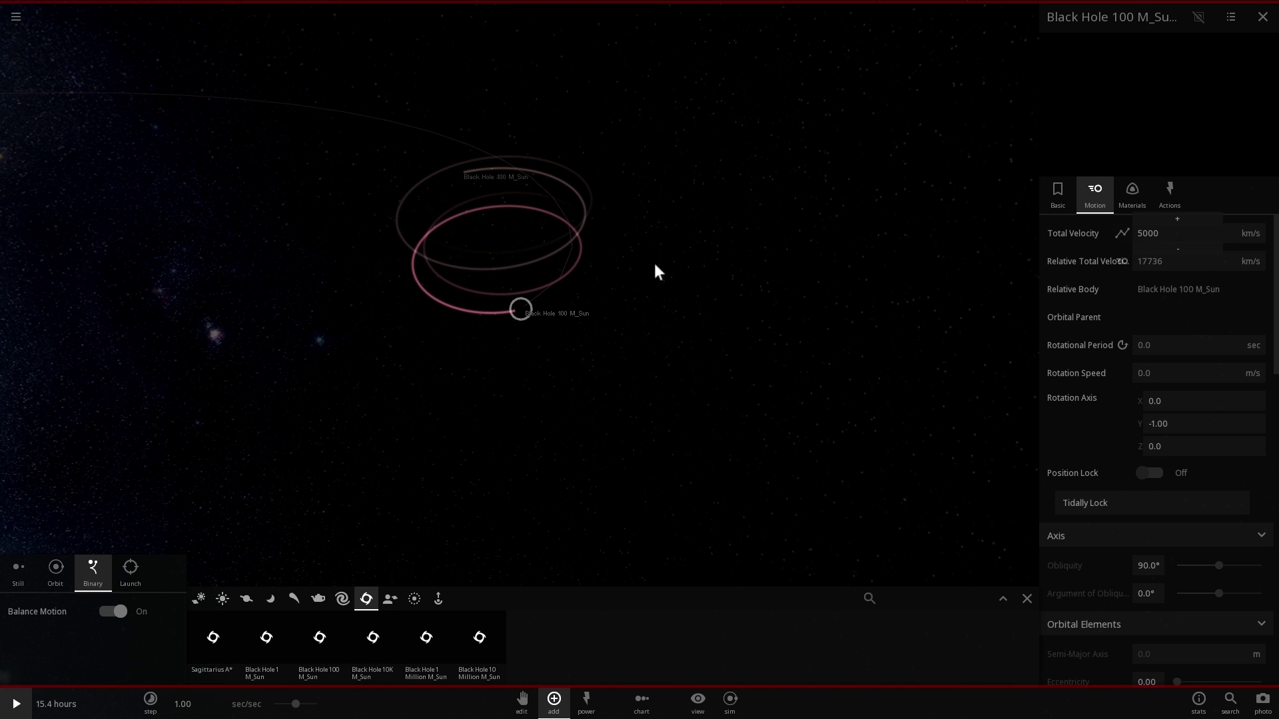
key(Return)
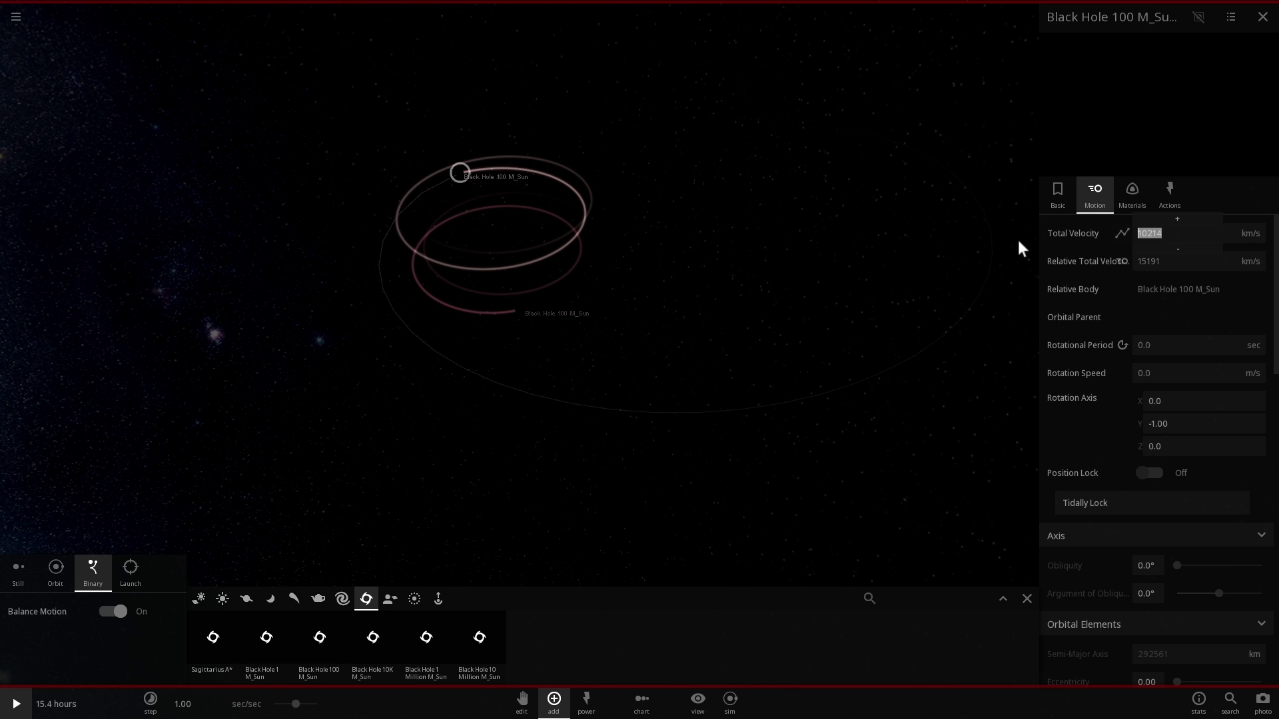
text(7000)
key(Return)
key(space)
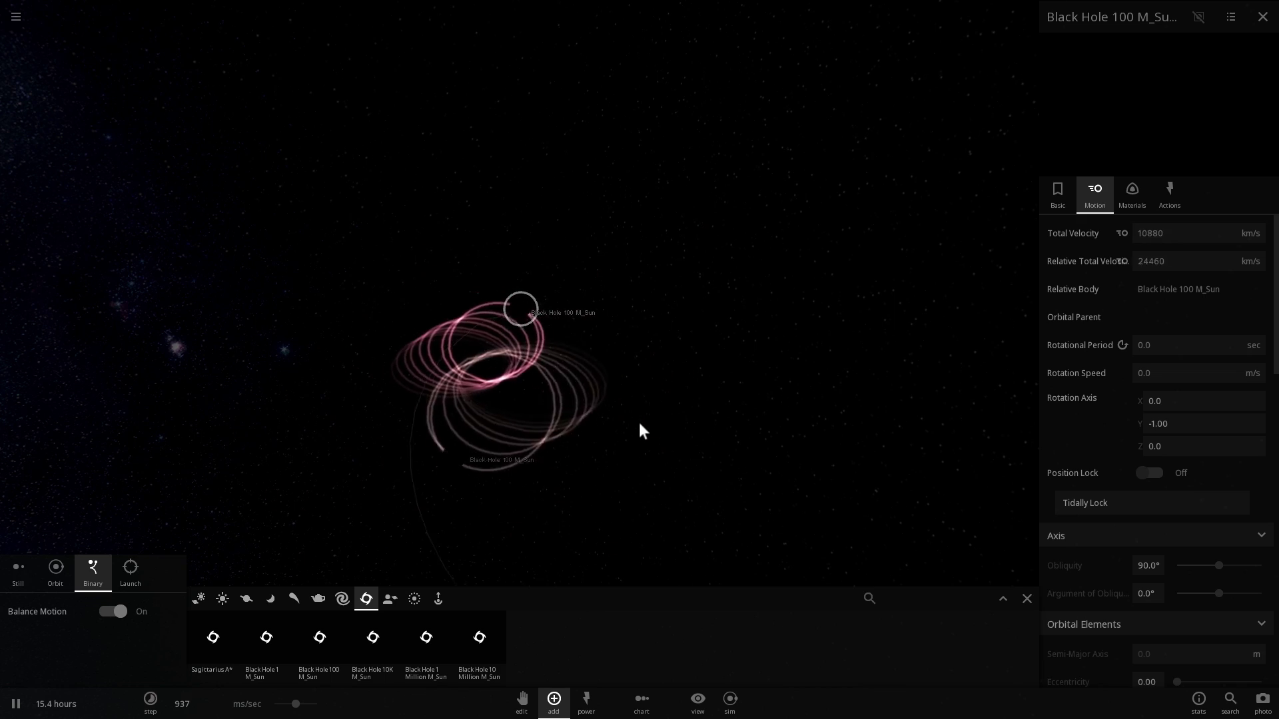
- Run the simulation in short bursts and examine the tightening orbits from closer to the heavier black hole
key(space)
scroll(588, 409, up, 5)
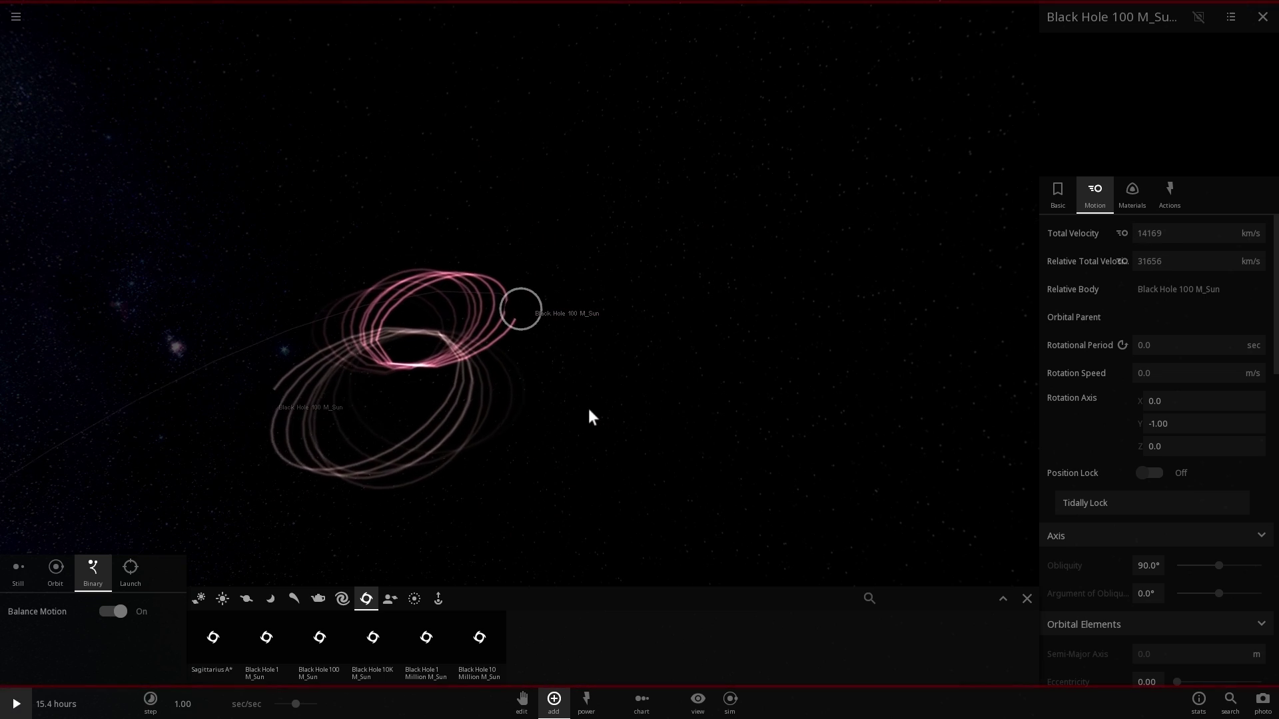
right_drag(587, 409, 503, 373)
key(space)
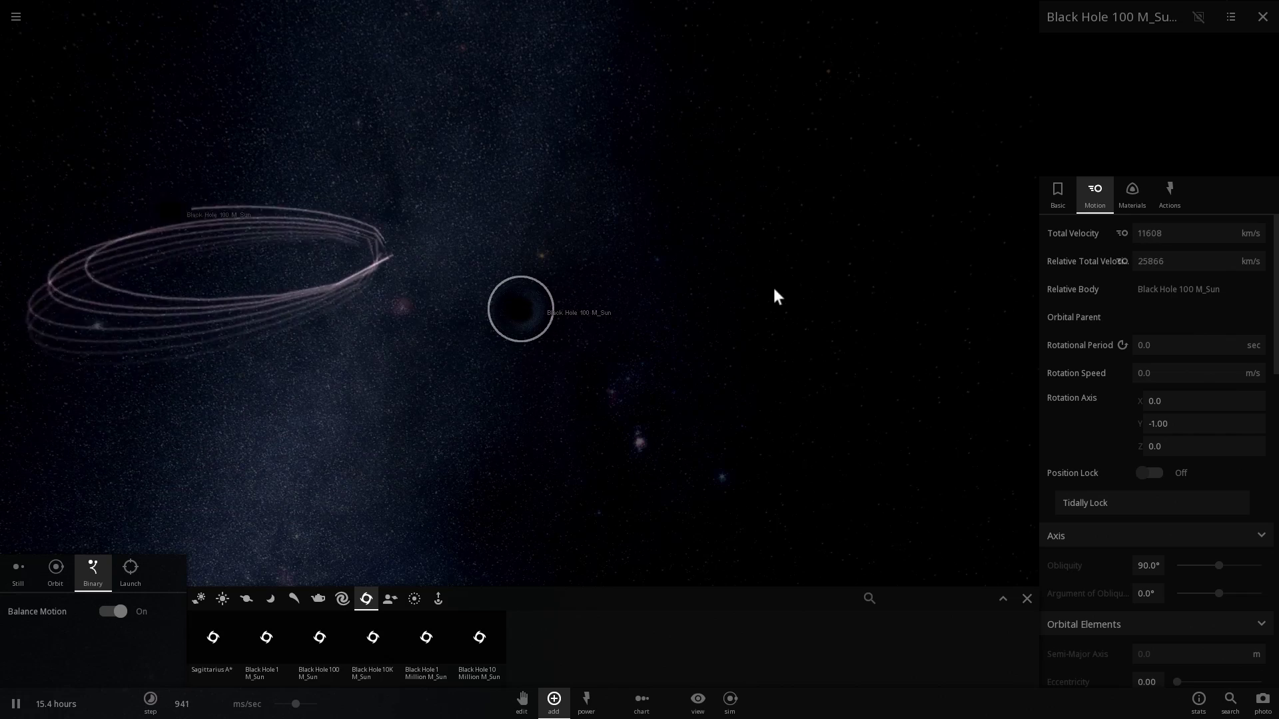
key(space)
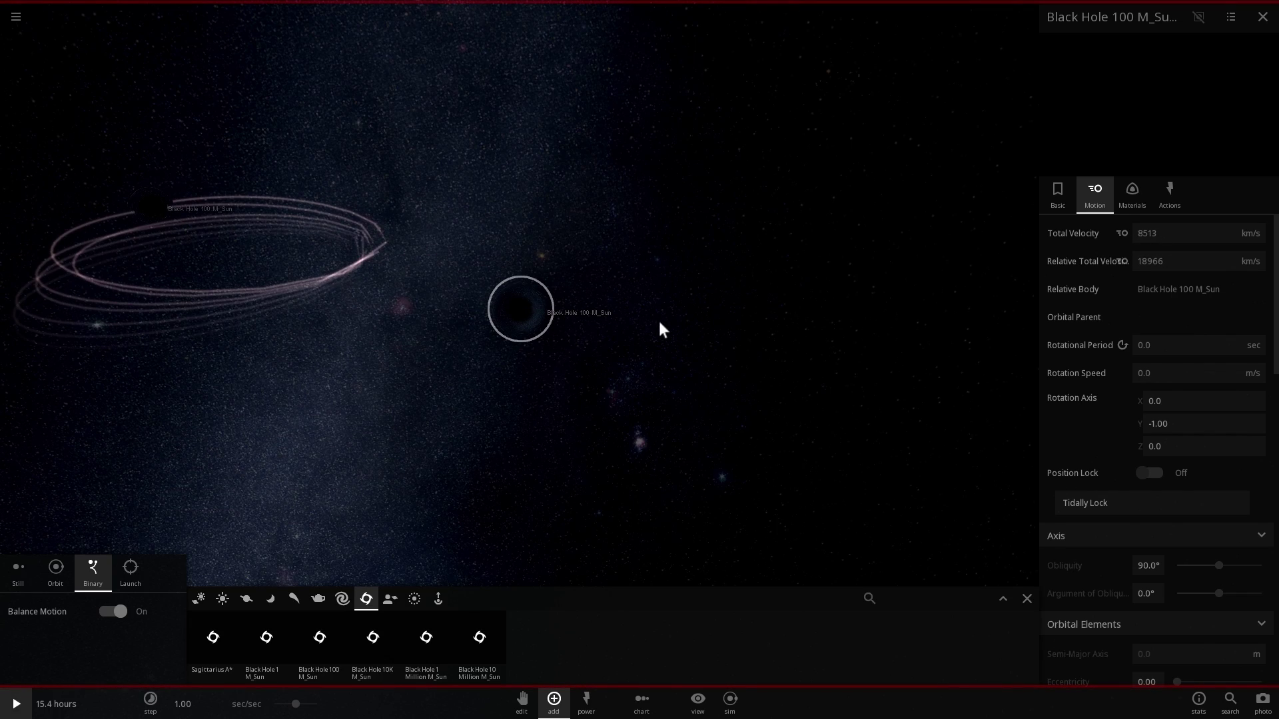
key(space)
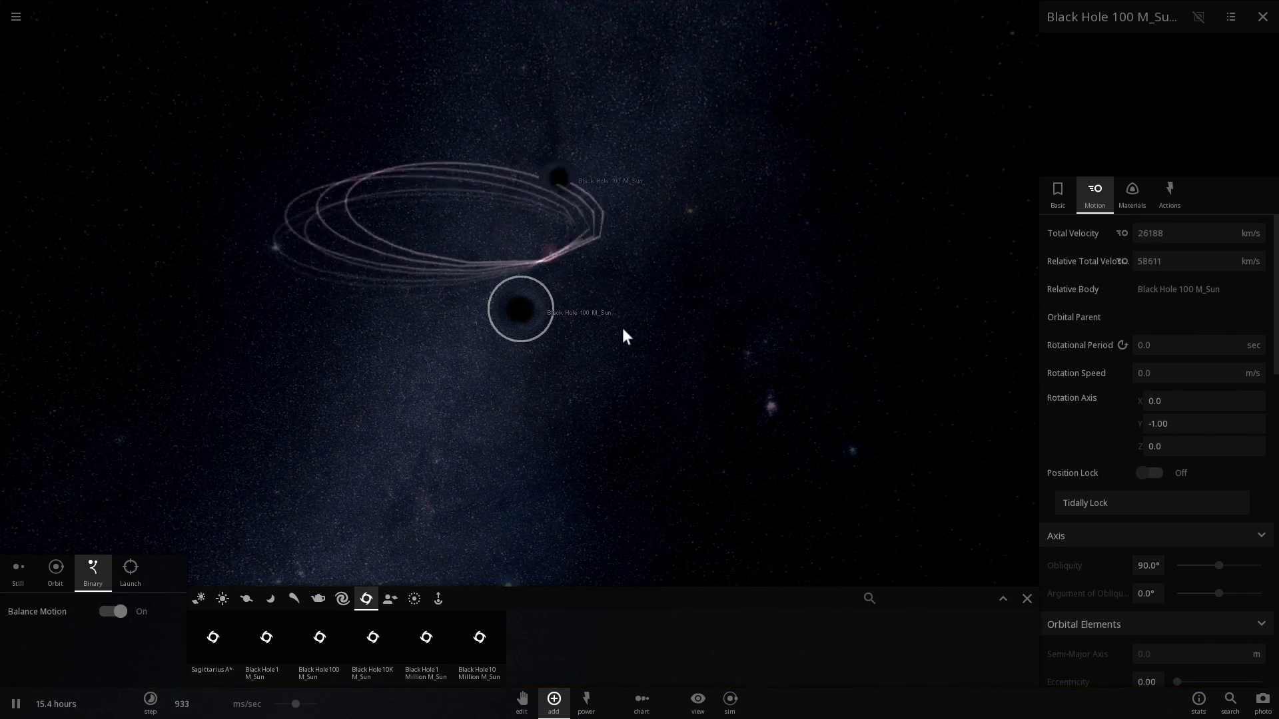
key(space)
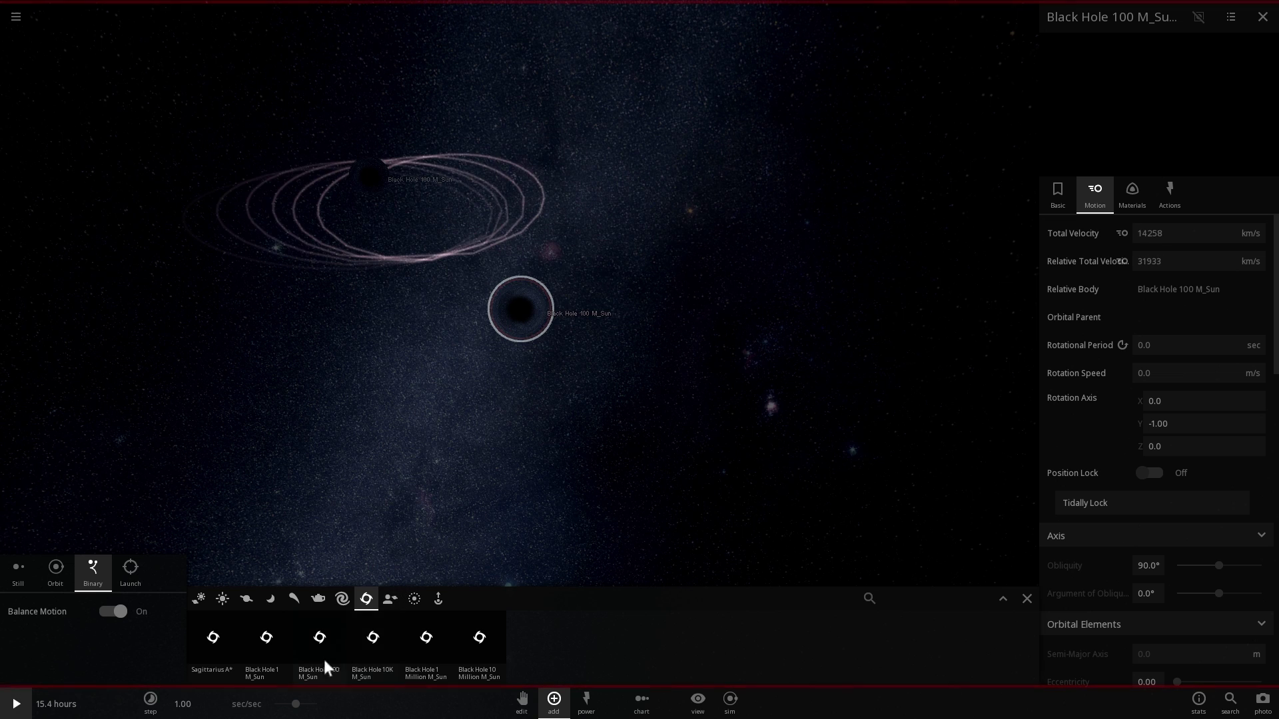
- Slow the simulation speed to 63.0 ms/sec, running and pausing it to check the orbital motion
drag(295, 705, 295, 694)
key(space)
key(space)
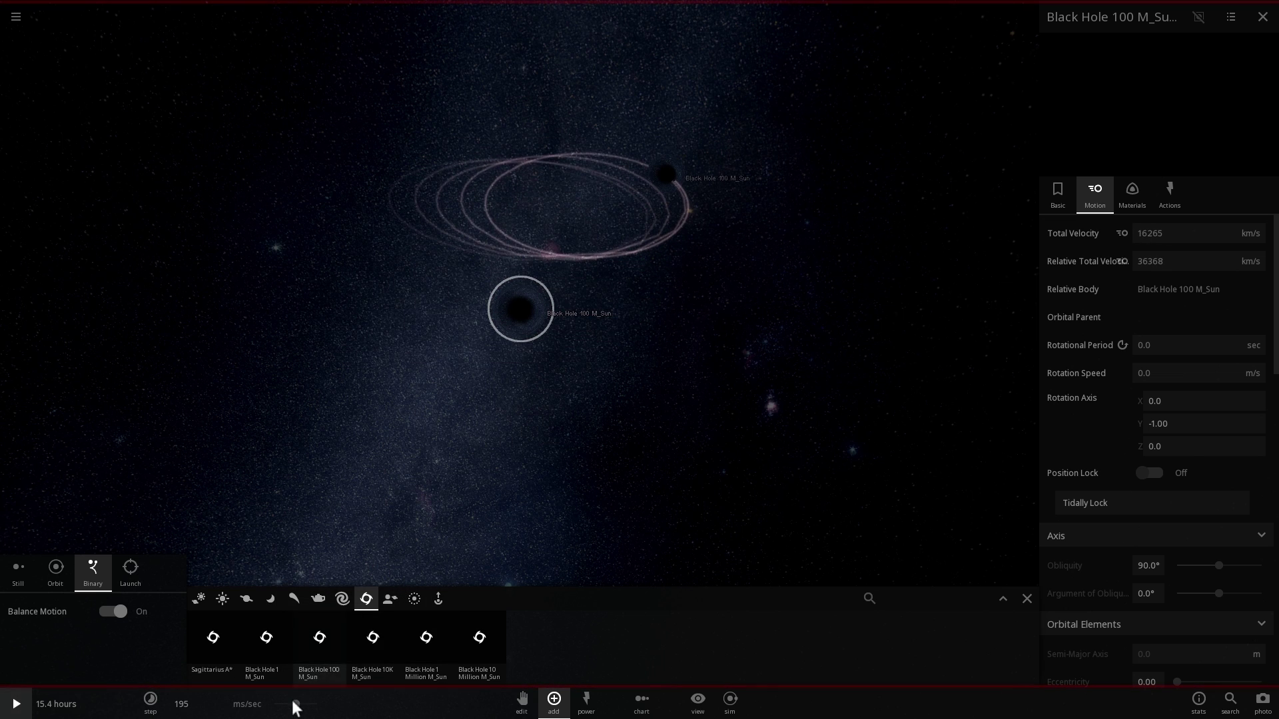
key(space)
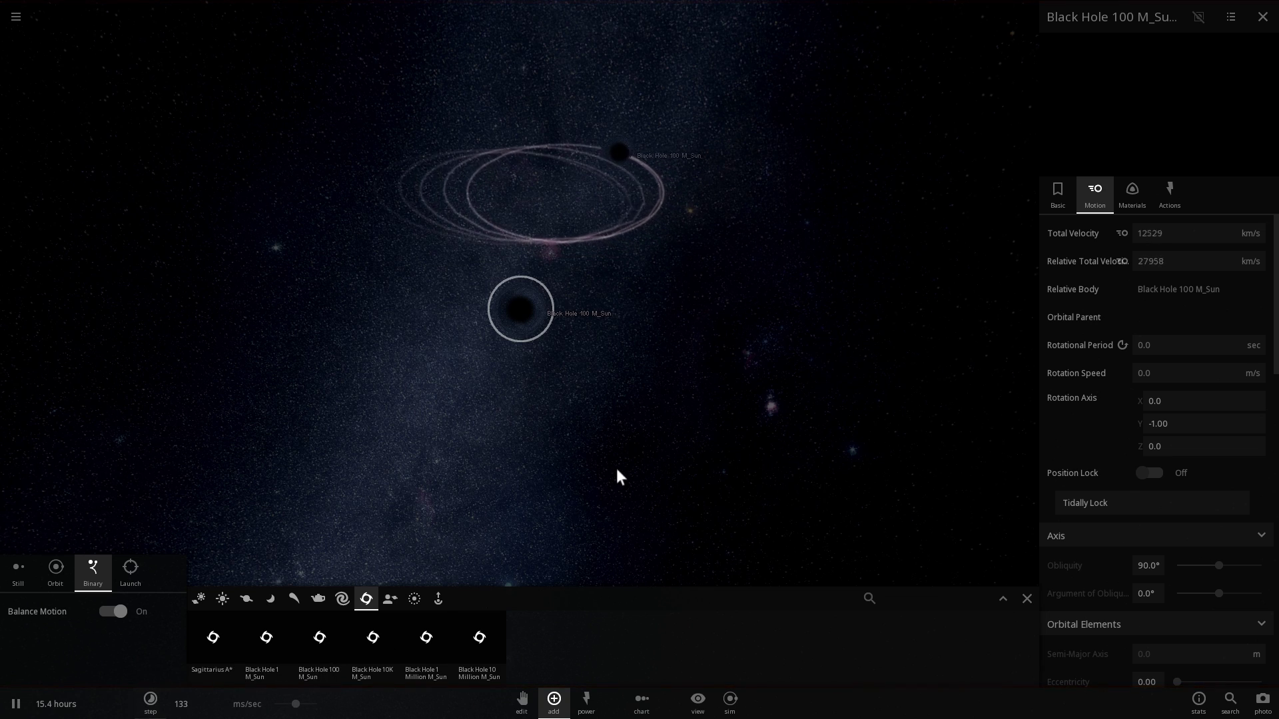
mouse_move(650, 432)
right_down()
mouse_move(693, 427)
mouse_move(634, 449)
right_up()
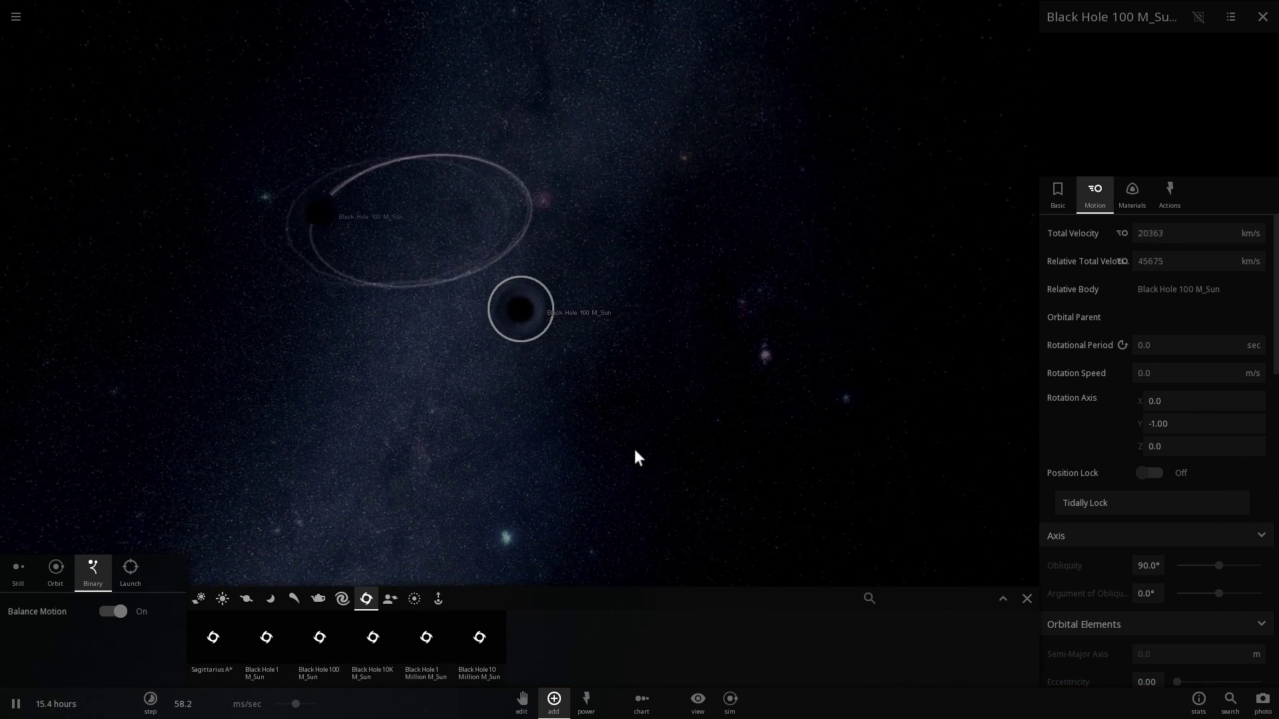
key(space)
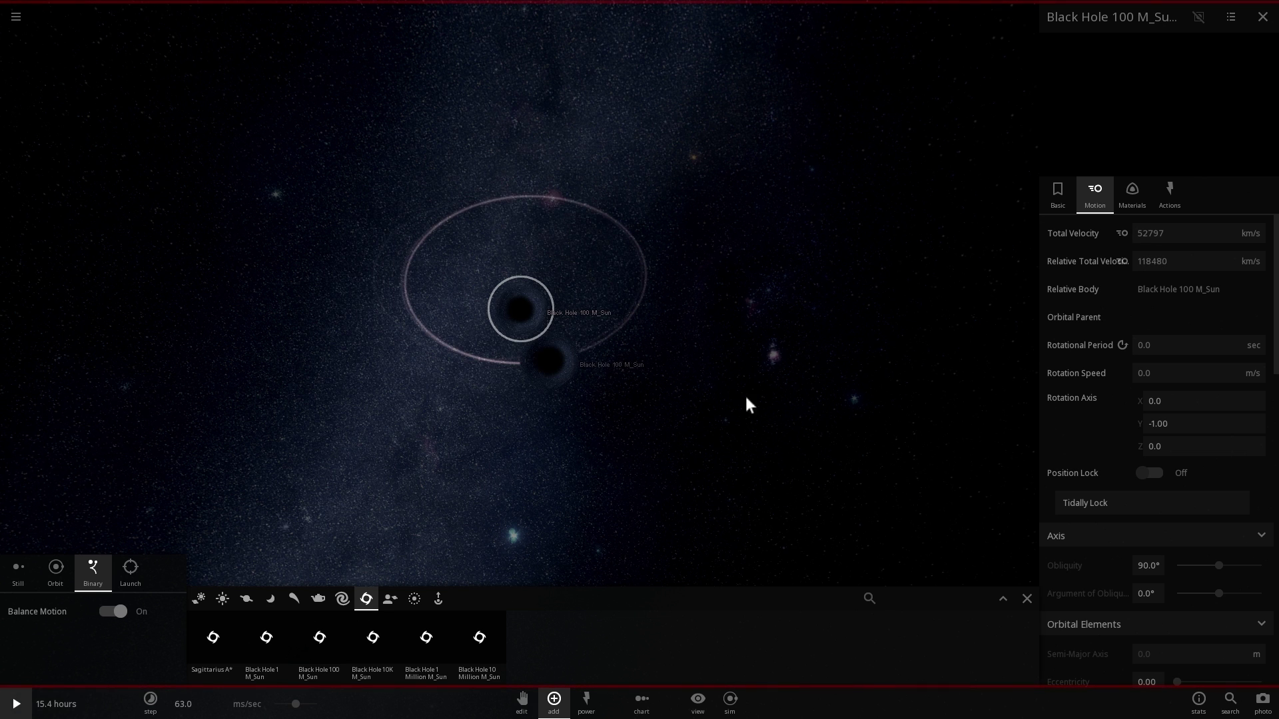
- Resume the slowed simulation and watch the close black hole pair from several angles and distances
key(space)
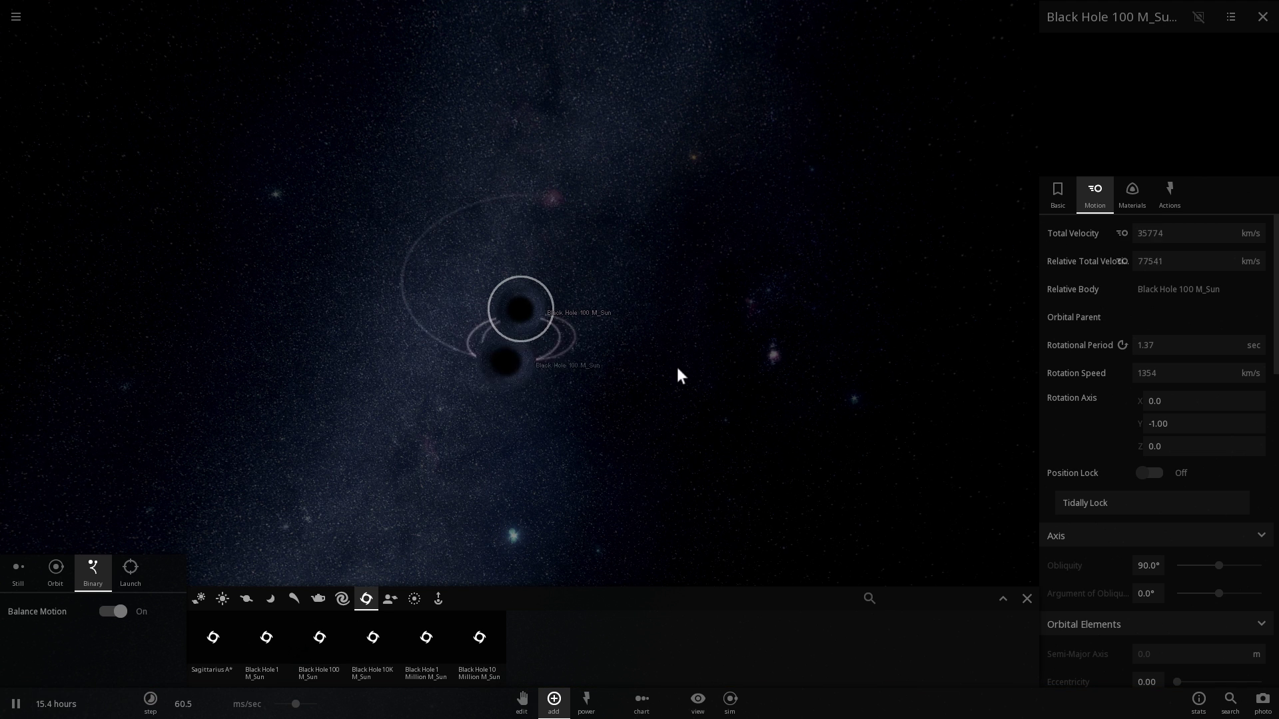
right_drag(692, 373, 755, 382)
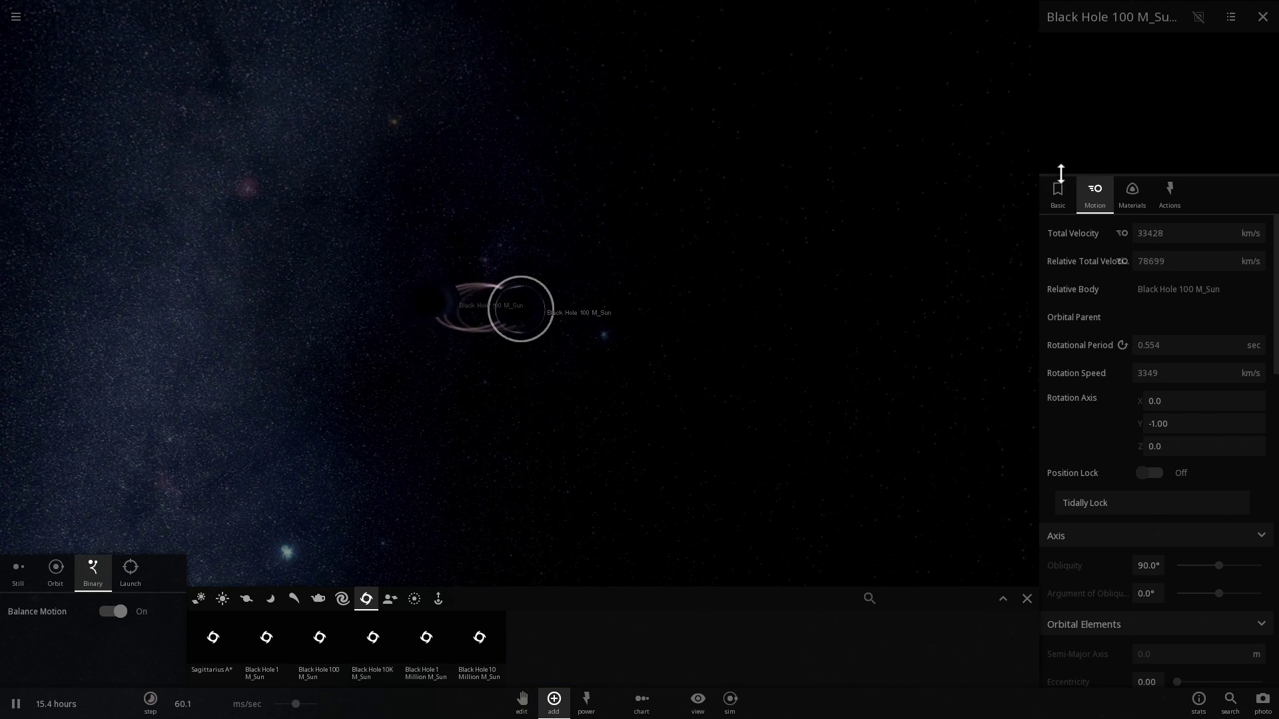
right_drag(847, 246, 646, 328)
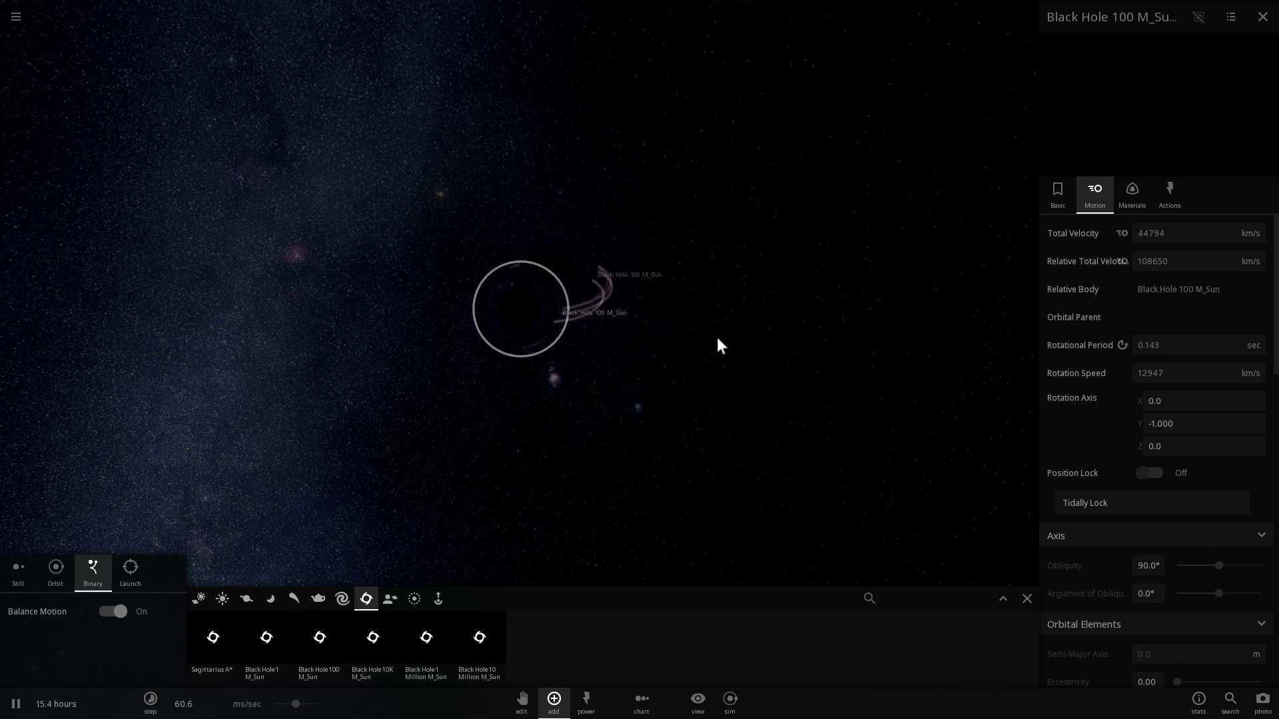
right_drag(716, 337, 705, 310)
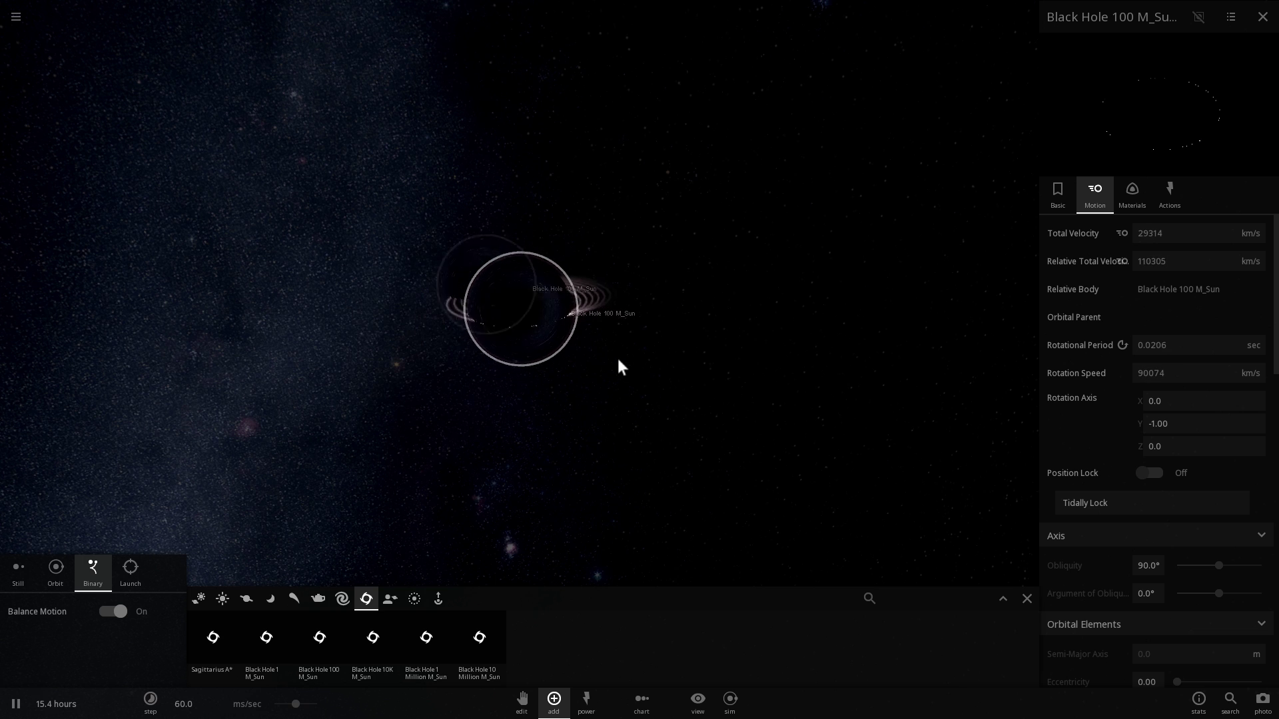
scroll(618, 360, down, 5)
right_drag(617, 362, 649, 401)
scroll(643, 394, down, 2)
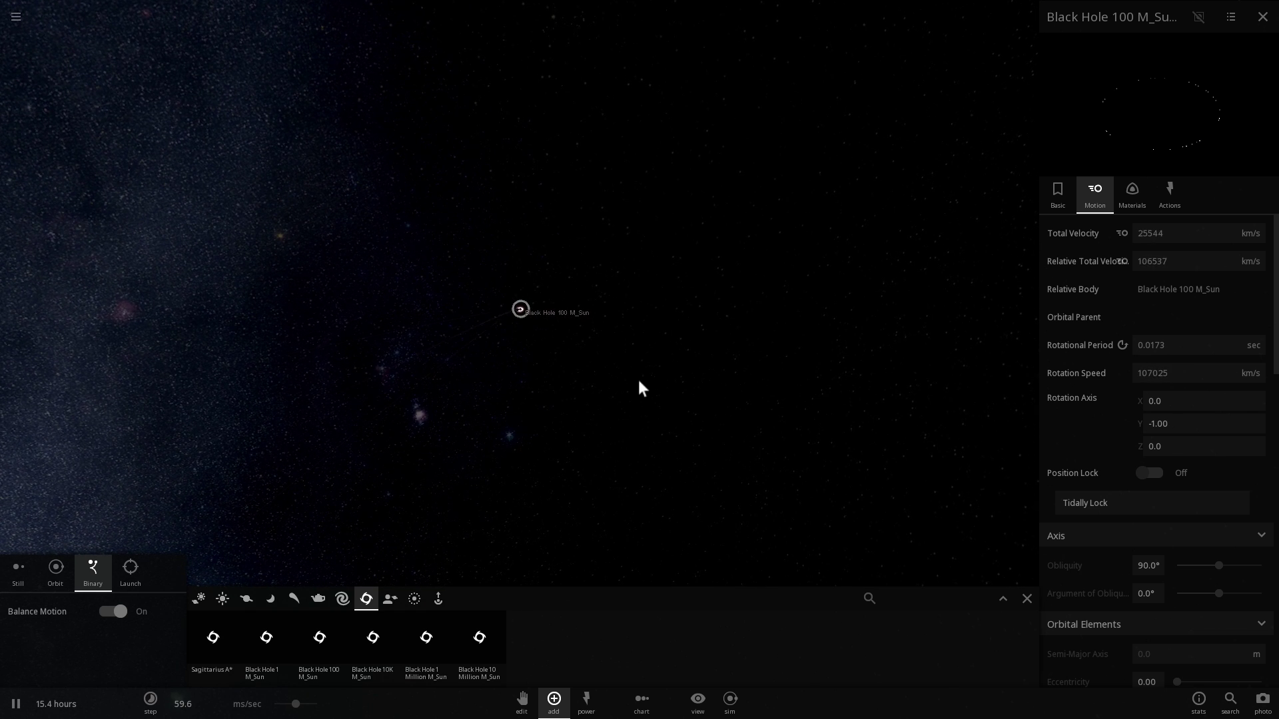
- Move close to the heavier black hole and examine its lensing and orbiting fragments against the Milky Way
scroll(580, 370, up, 5)
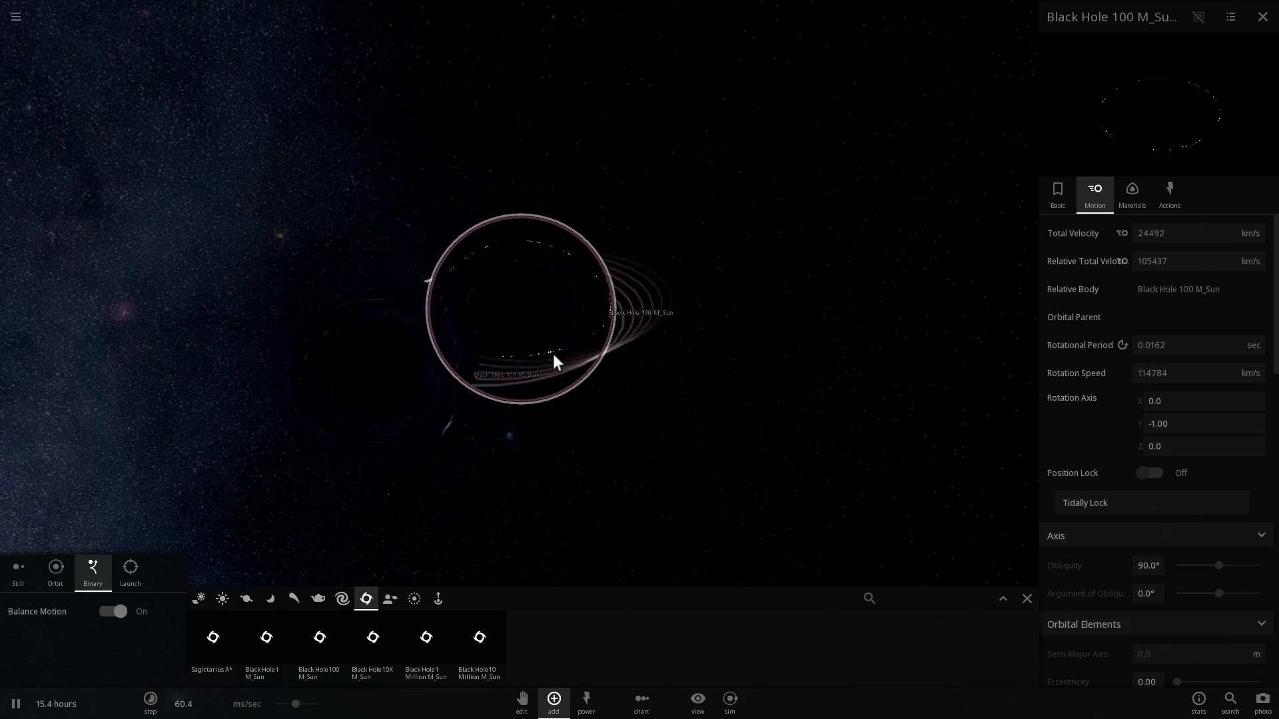
right_drag(552, 354, 510, 369)
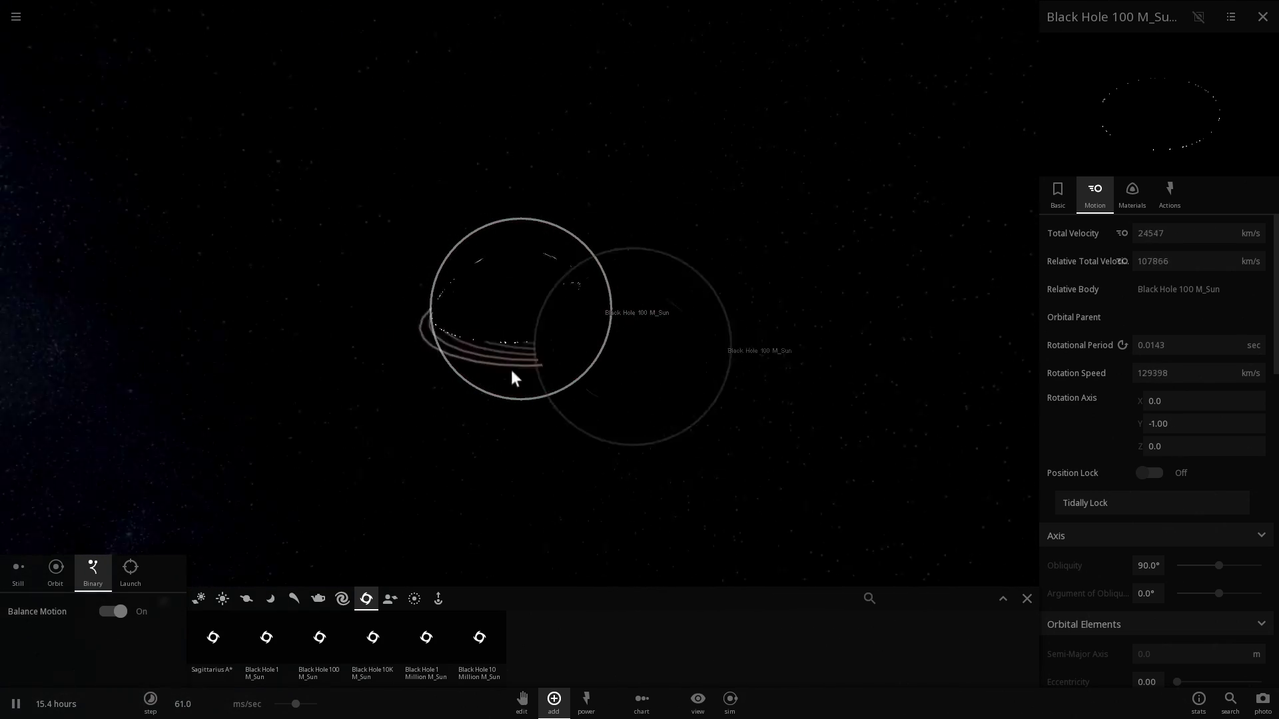
drag(513, 378, 624, 398)
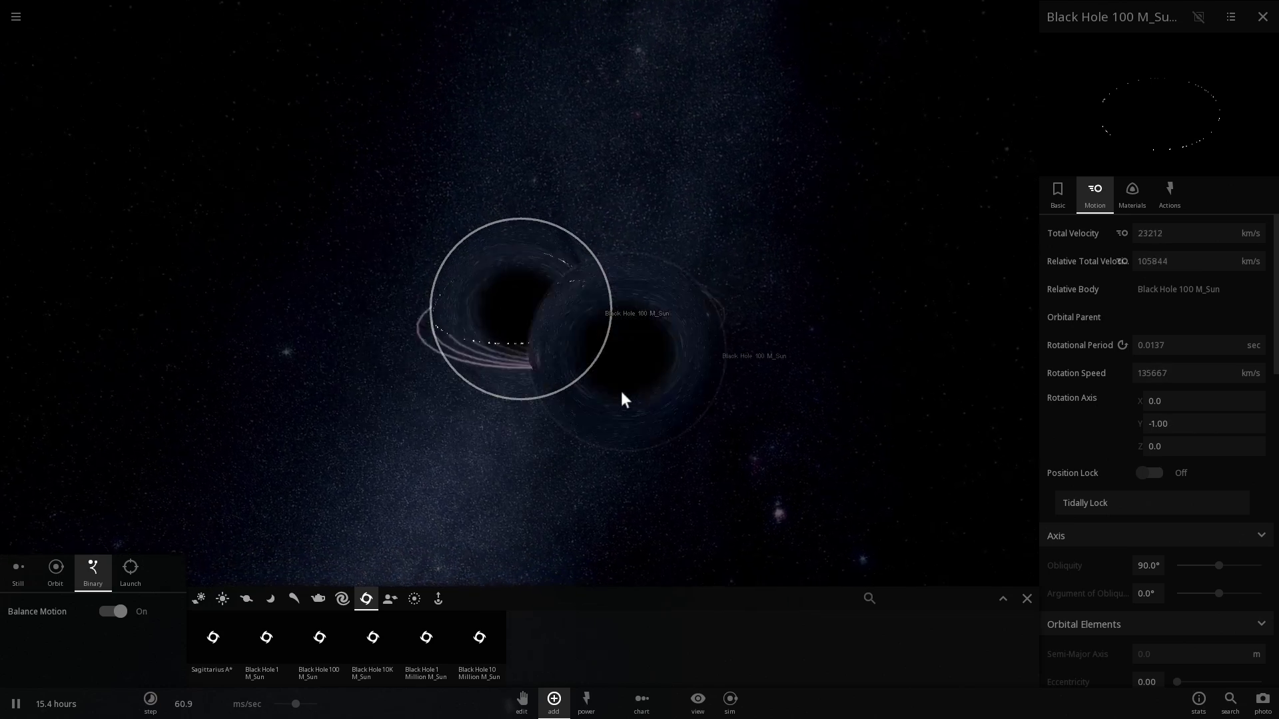
right_drag(621, 393, 641, 369)
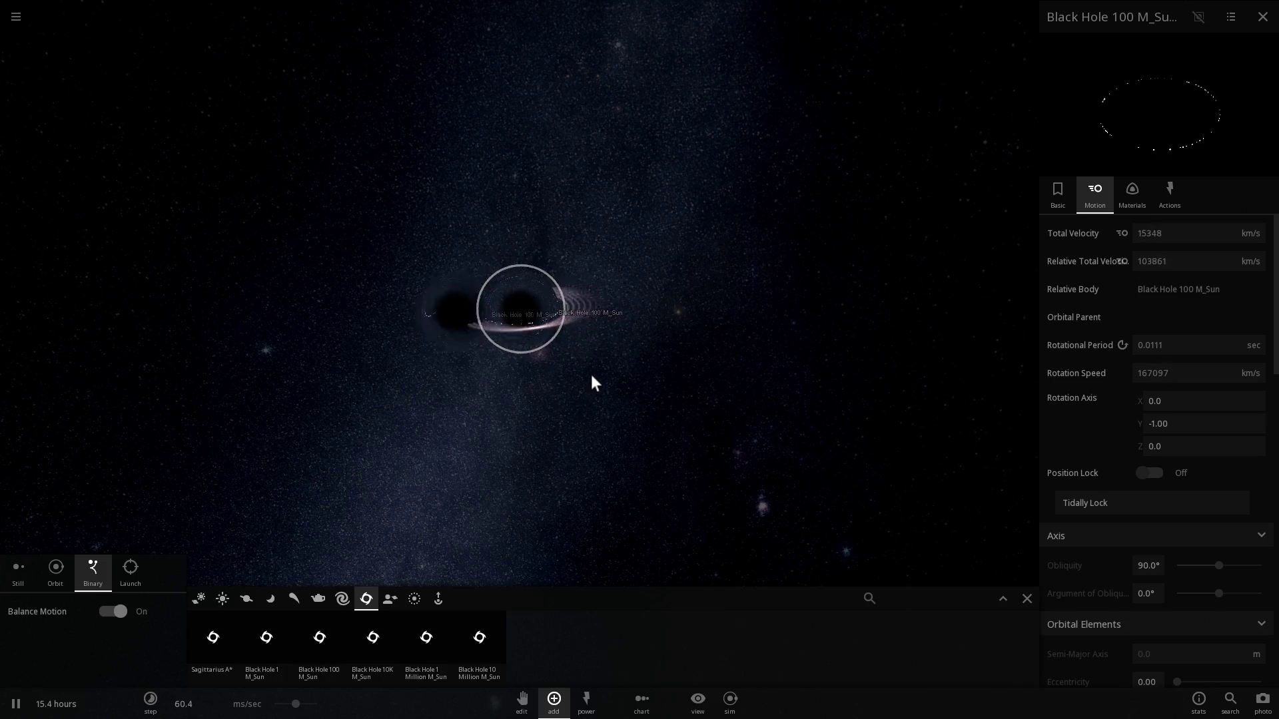
scroll(583, 393, up, 5)
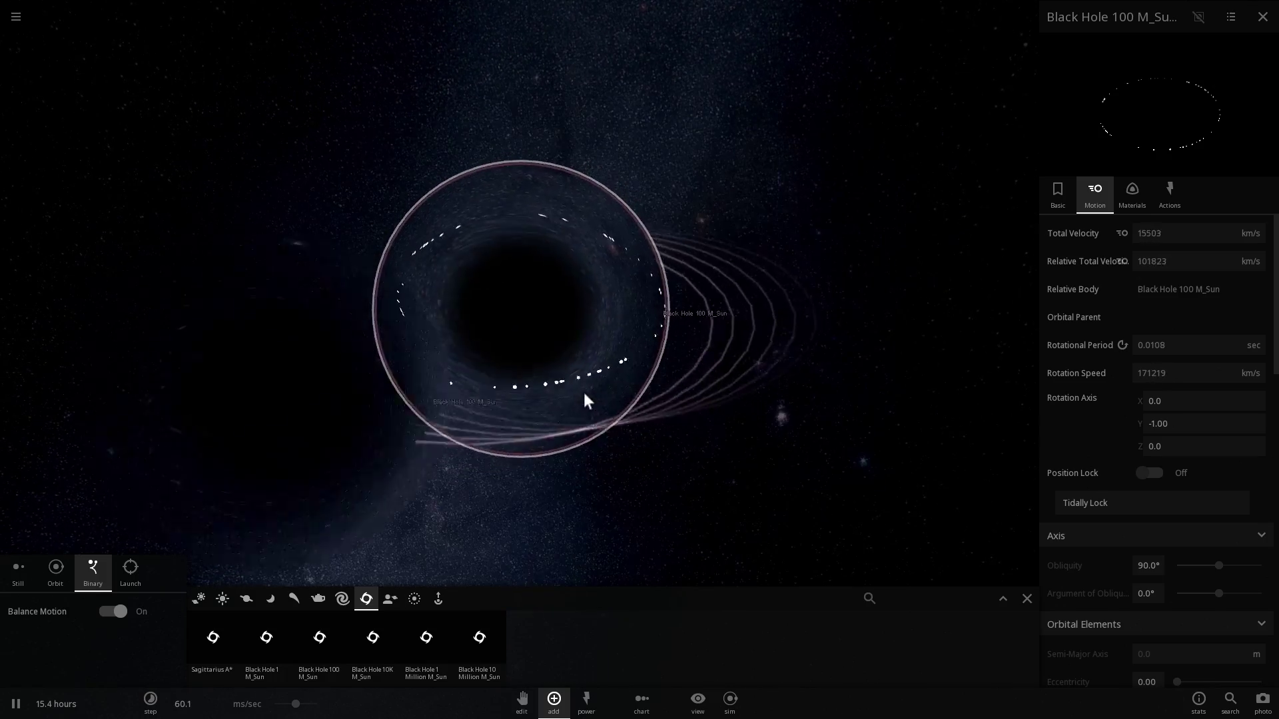
scroll(584, 393, down, 1)
- Pause with the black holes close together, set the lighter one's total velocity to 20000 km/s and resume the simulation
key(space)
key(space)
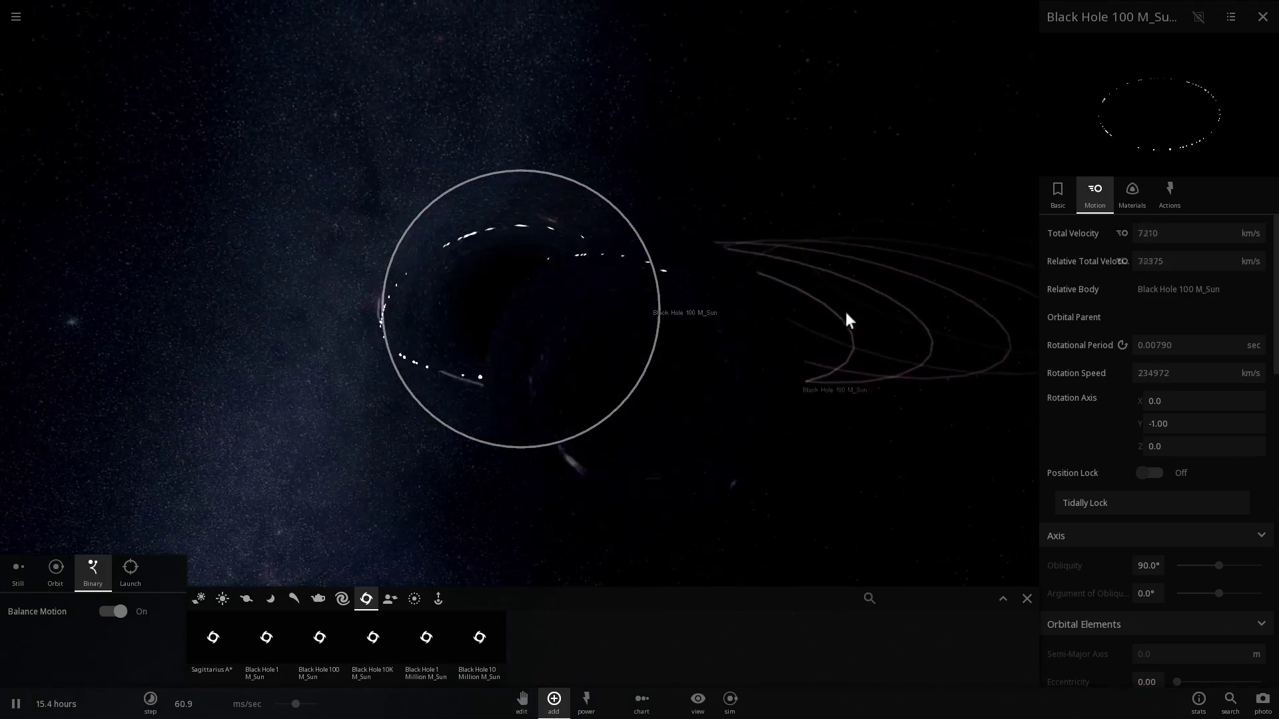
key(space)
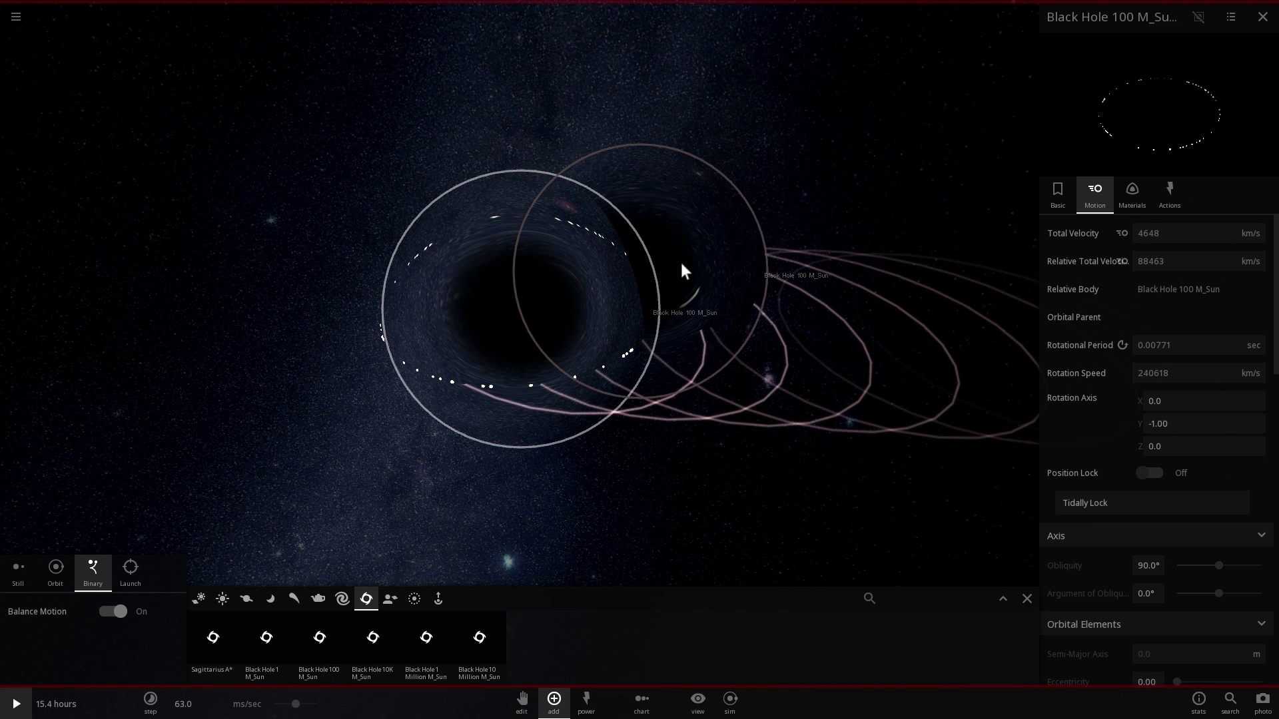
text(20000)
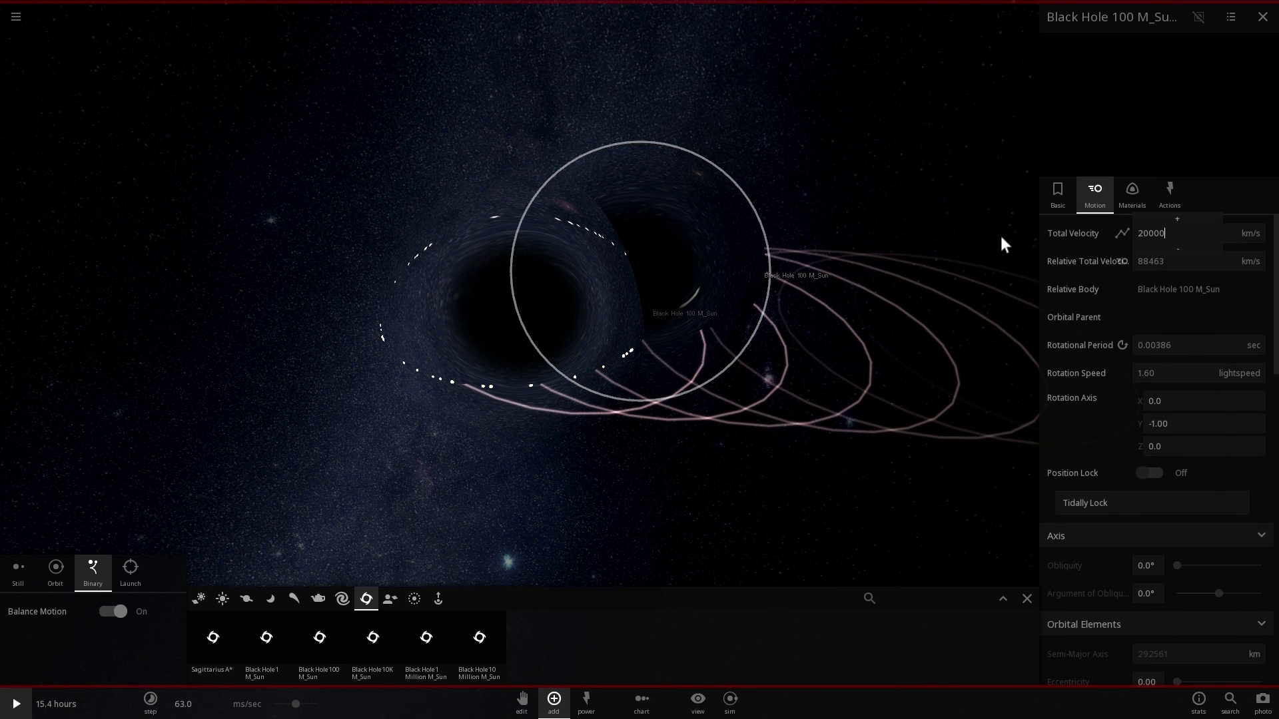
key(Return)
key(space)
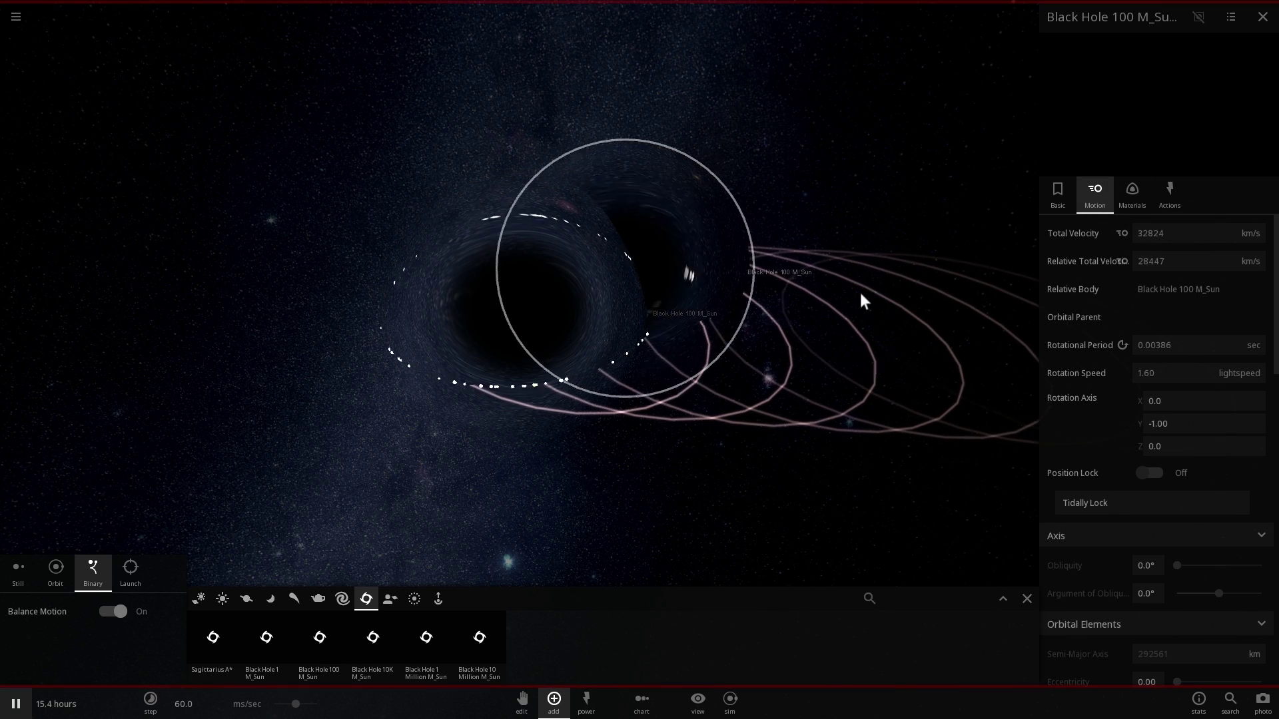
- Pause again, set the lighter black hole's total velocity to 2000 km/s and run the simulation until the two merge
key(space)
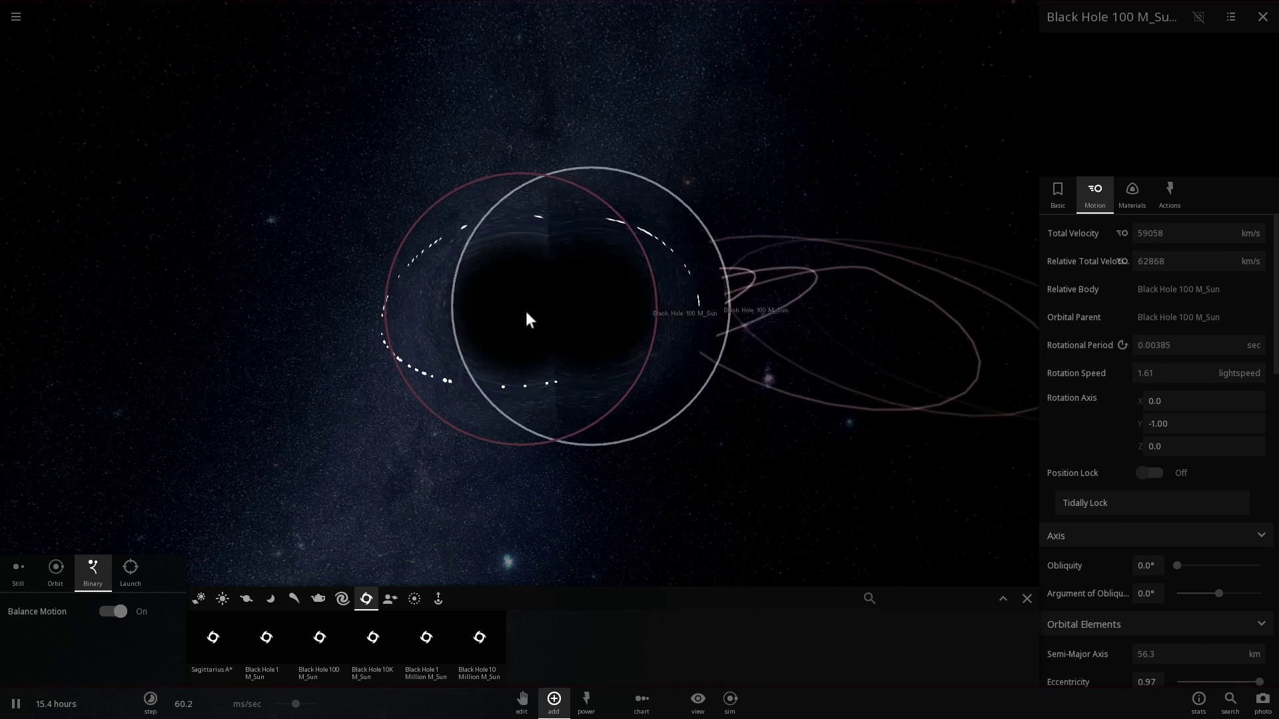
key(space)
click(639, 302)
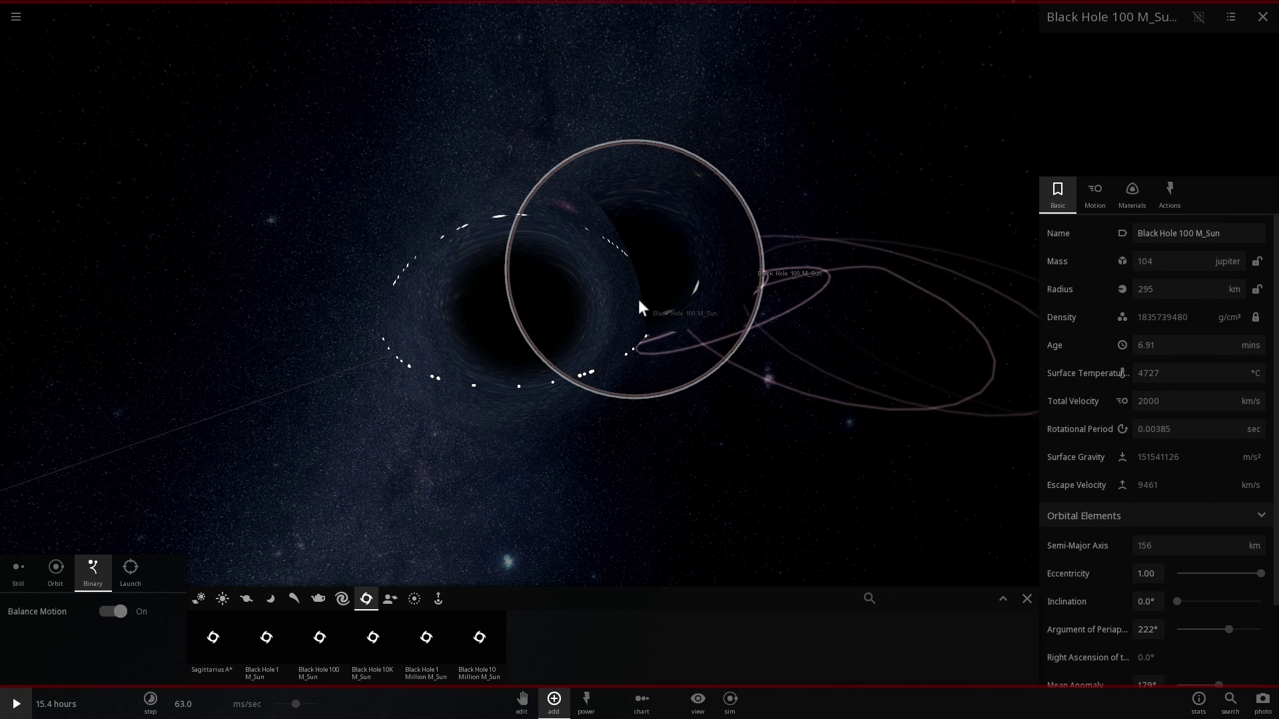
key(space)
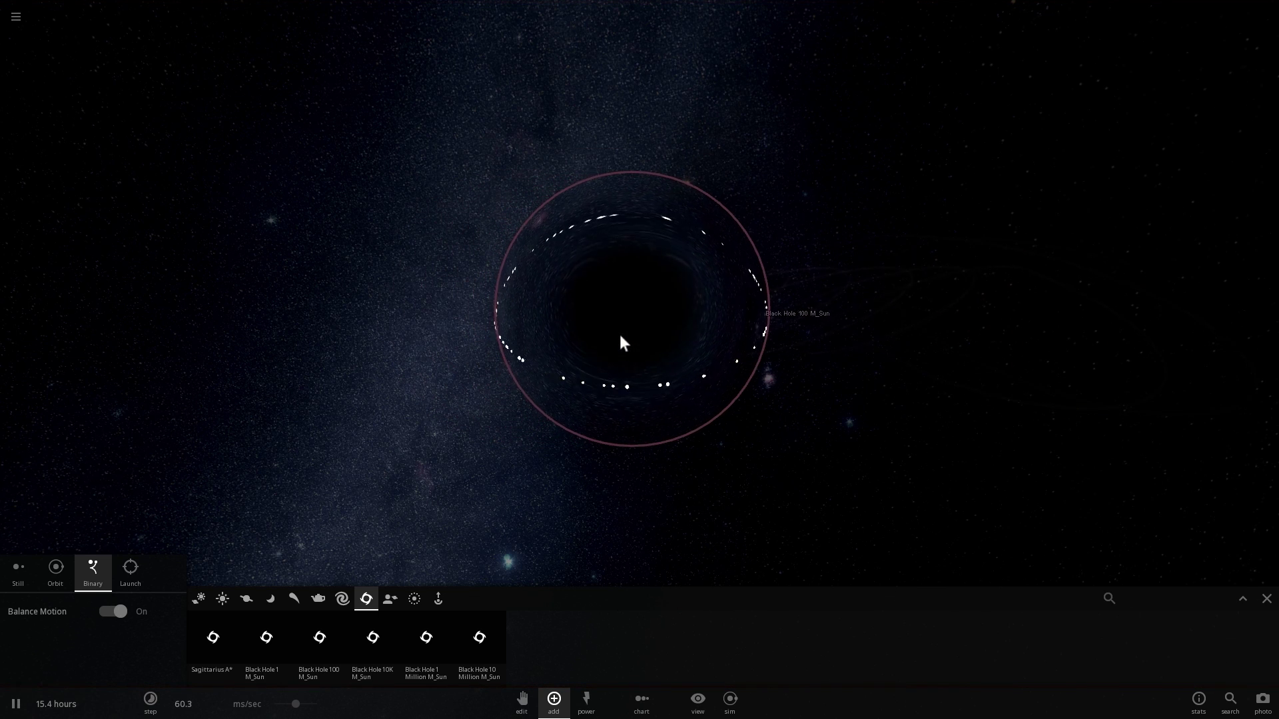
- Examine the merged black hole, its fragment ring and its trail from several angles, both close up and from afar
drag(839, 326, 716, 287)
scroll(666, 293, down, 3)
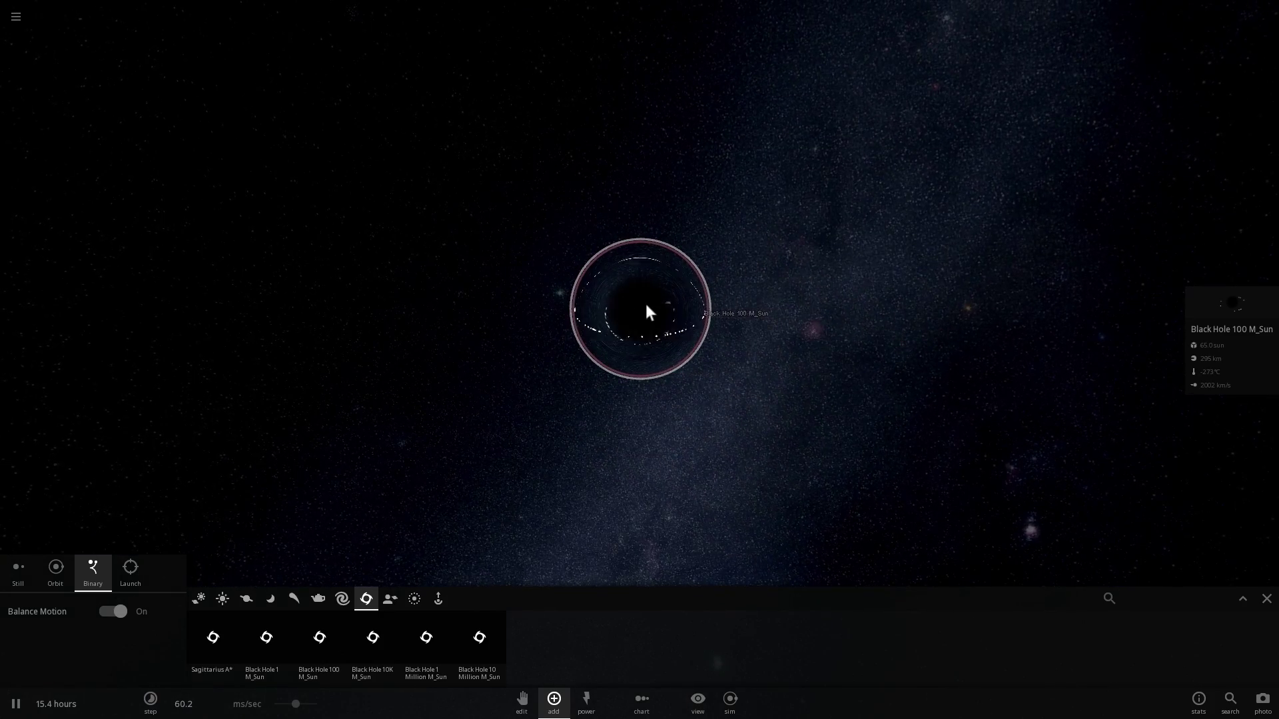
drag(645, 309, 705, 331)
scroll(695, 361, up, 5)
scroll(711, 305, up, 1)
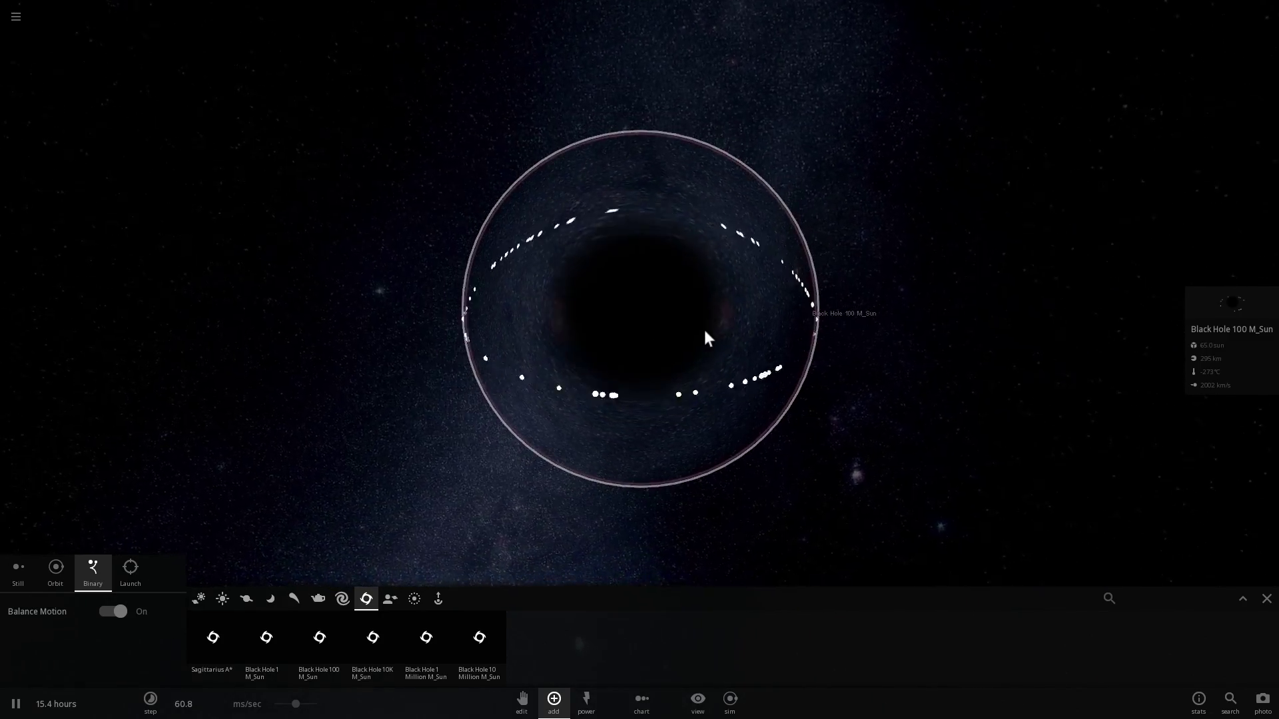
right_drag(682, 325, 740, 374)
scroll(708, 353, down, 5)
scroll(692, 324, down, 5)
drag(744, 383, 694, 366)
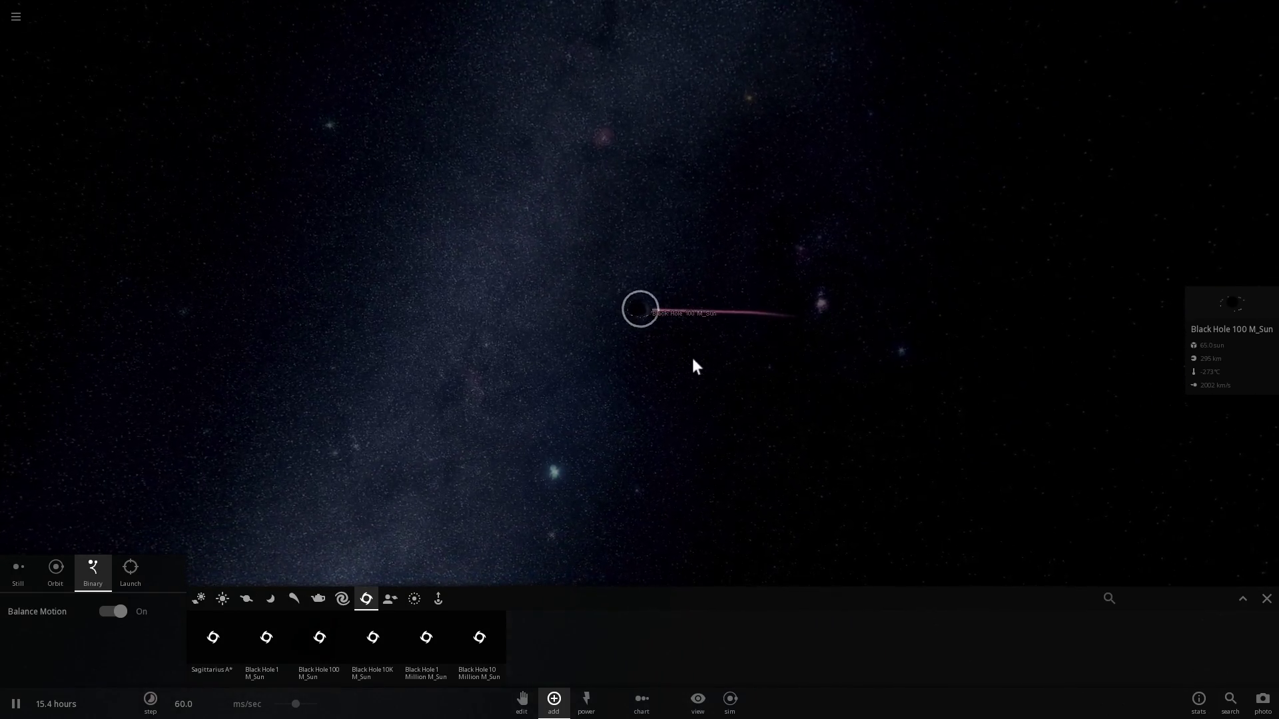
- Open the merged black hole's properties and set its mass to 62 solar masses
scroll(689, 361, up, 5)
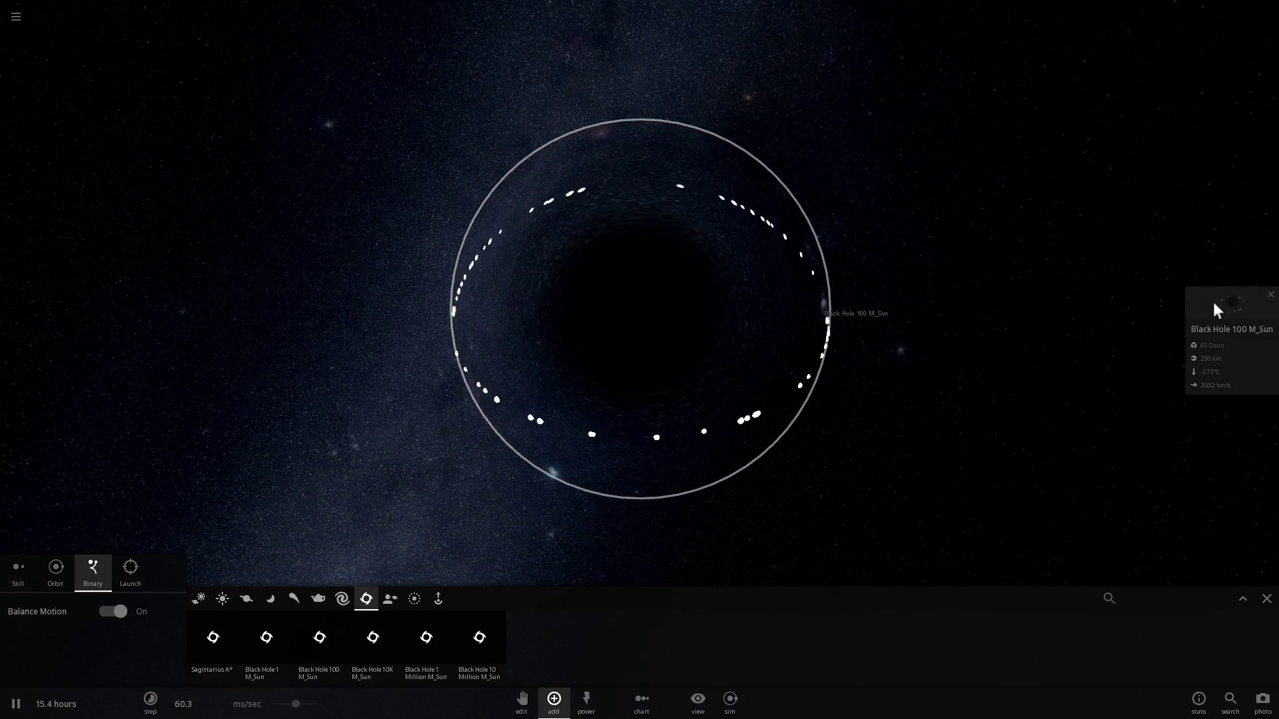
click(1212, 302)
click(1178, 260)
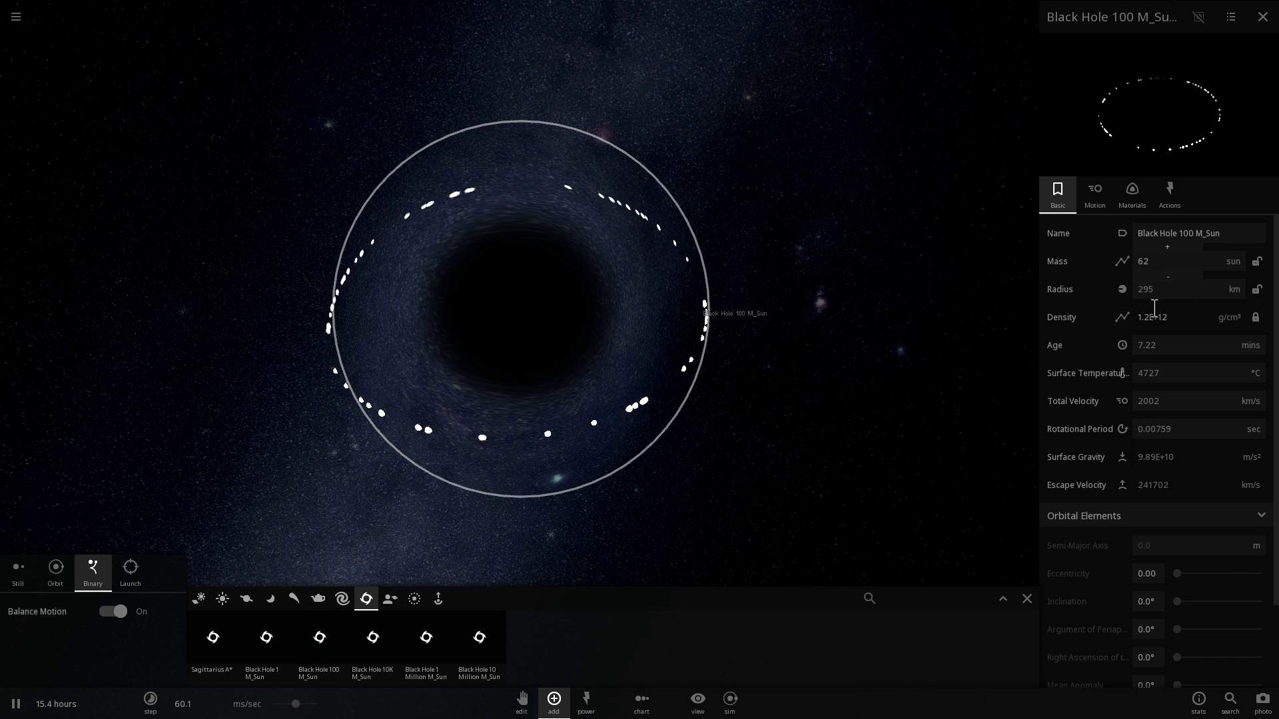
key(Return)
- Examine the merged black hole's fragment ring from near and far, pausing the simulation for a close view and resuming it
scroll(739, 334, down, 5)
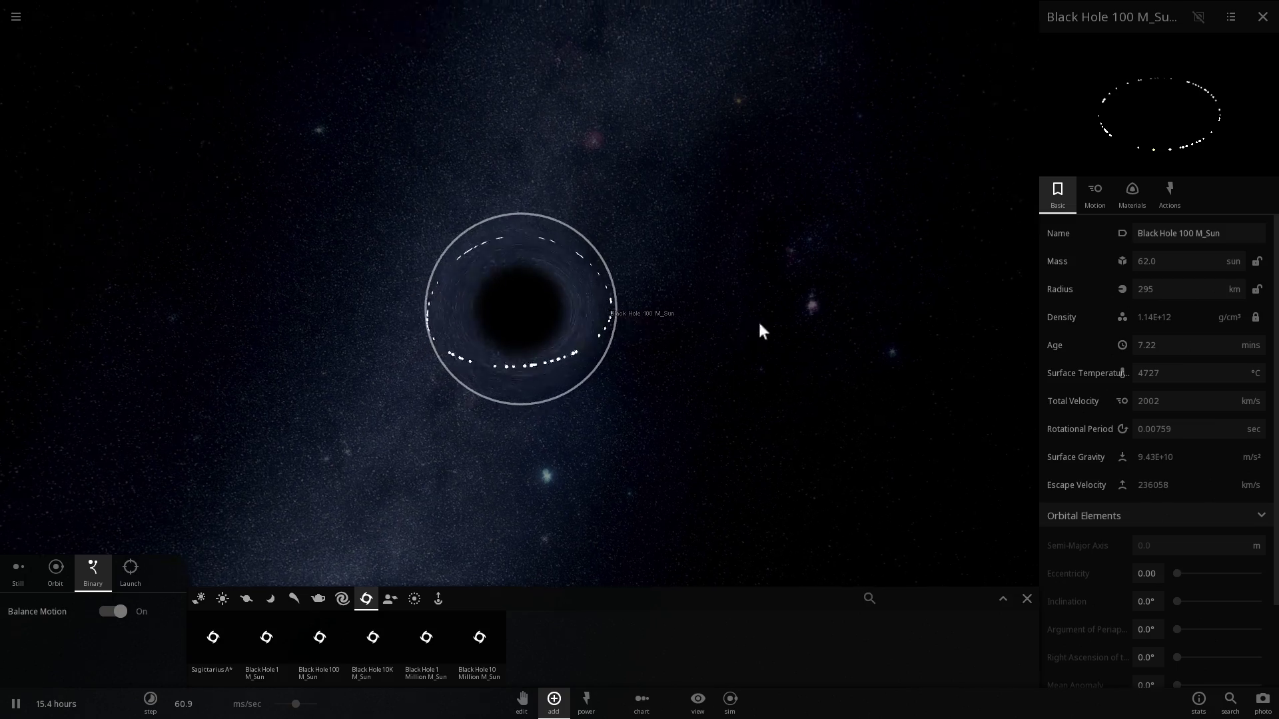
mouse_move(758, 320)
right_down()
mouse_move(696, 310)
mouse_move(761, 310)
right_up()
scroll(718, 321, up, 2)
drag(760, 320, 740, 293)
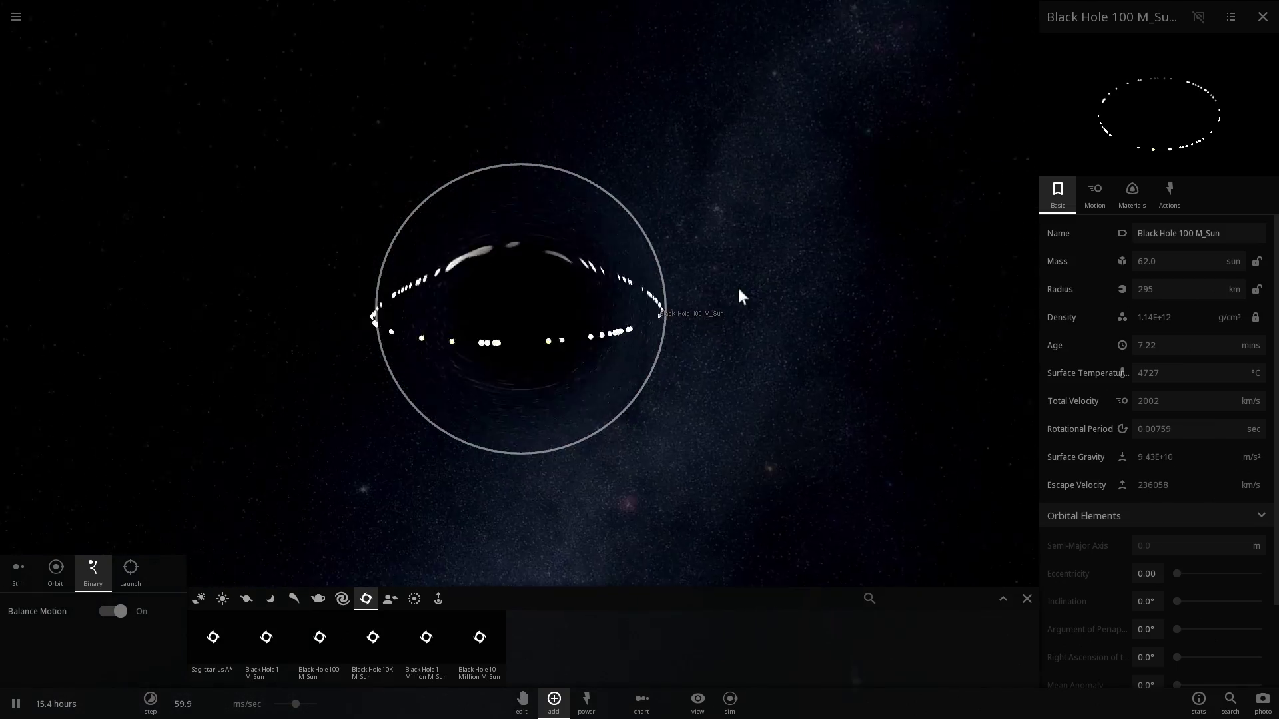
scroll(716, 333, up, 5)
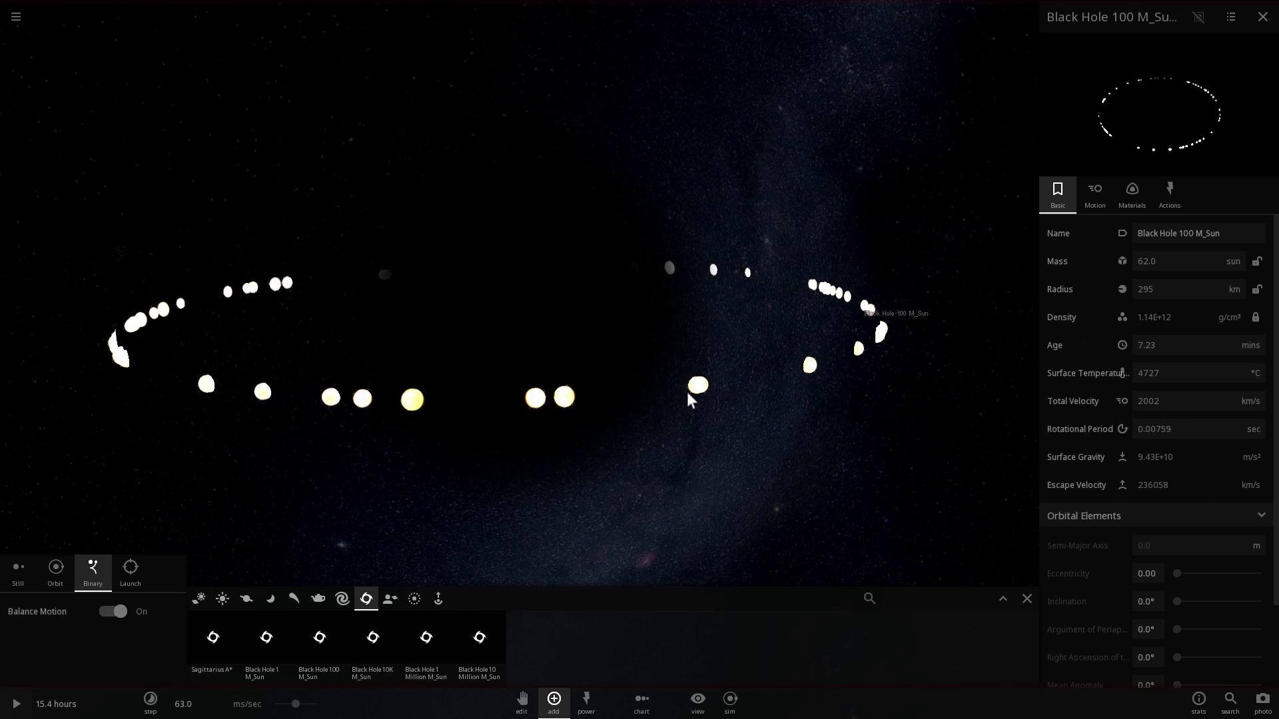
key(space)
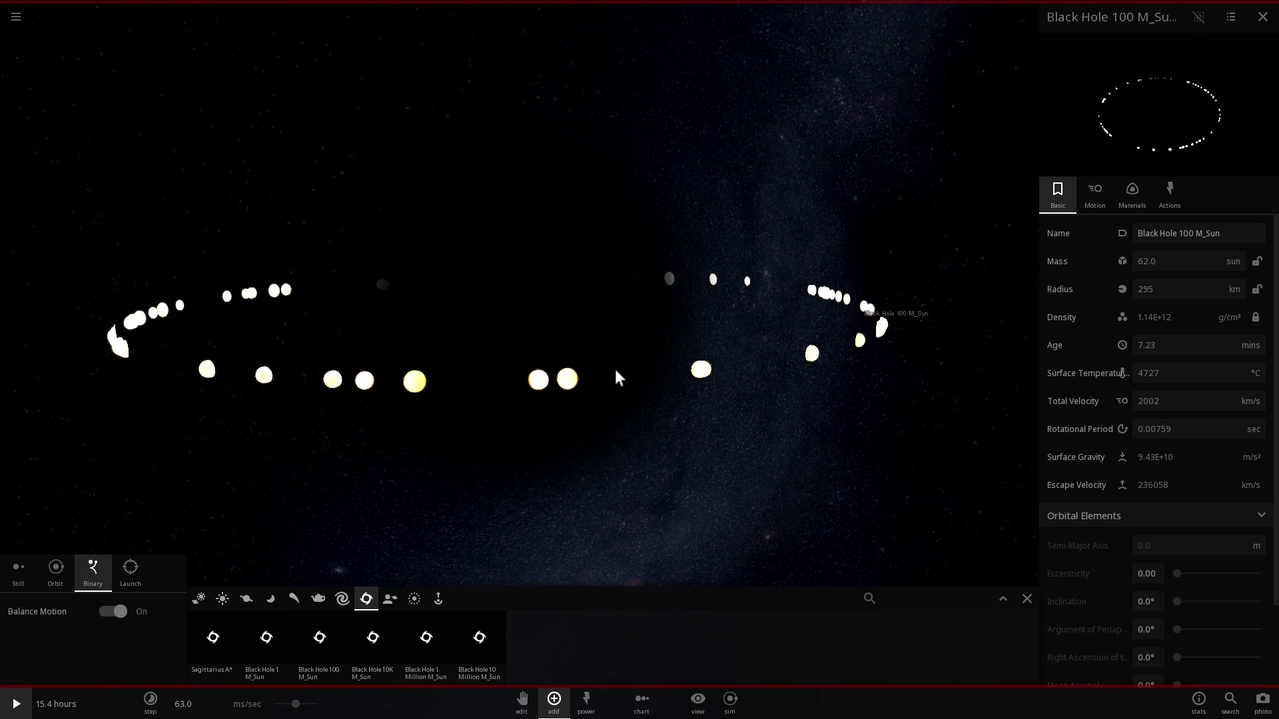
right_drag(616, 370, 659, 385)
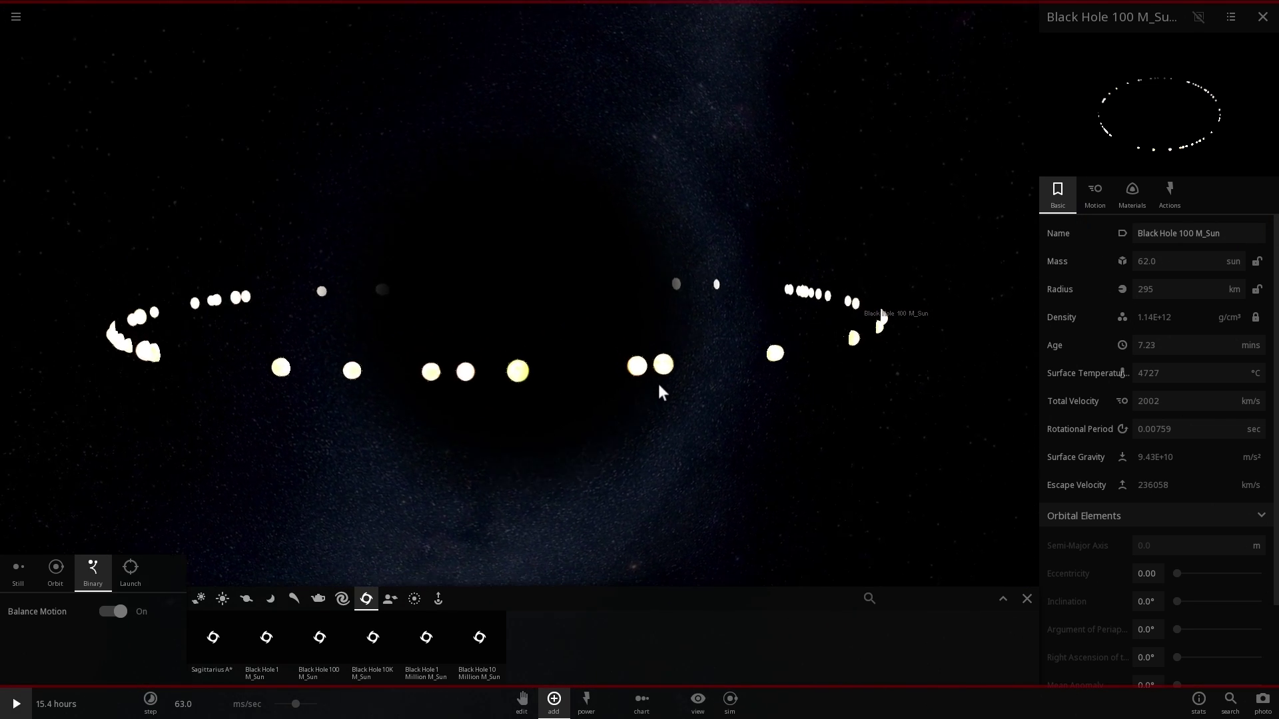
key(space)
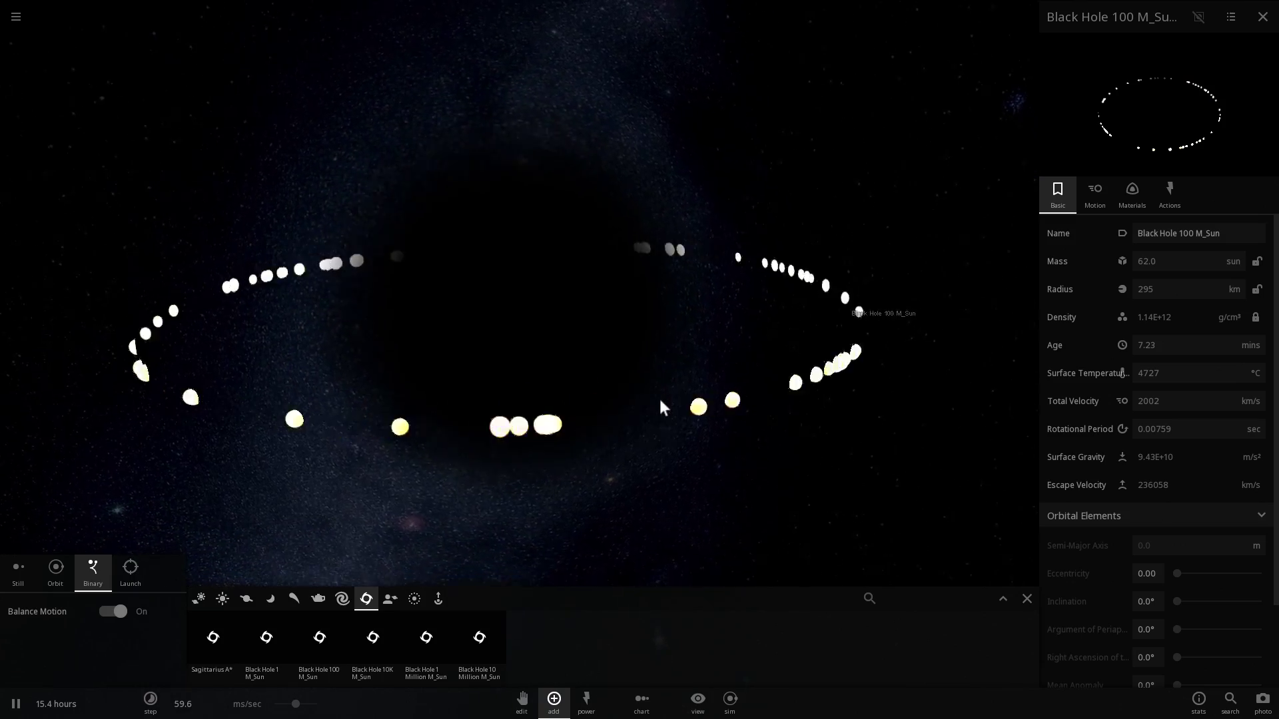
scroll(660, 400, down, 5)
right_drag(678, 381, 742, 399)
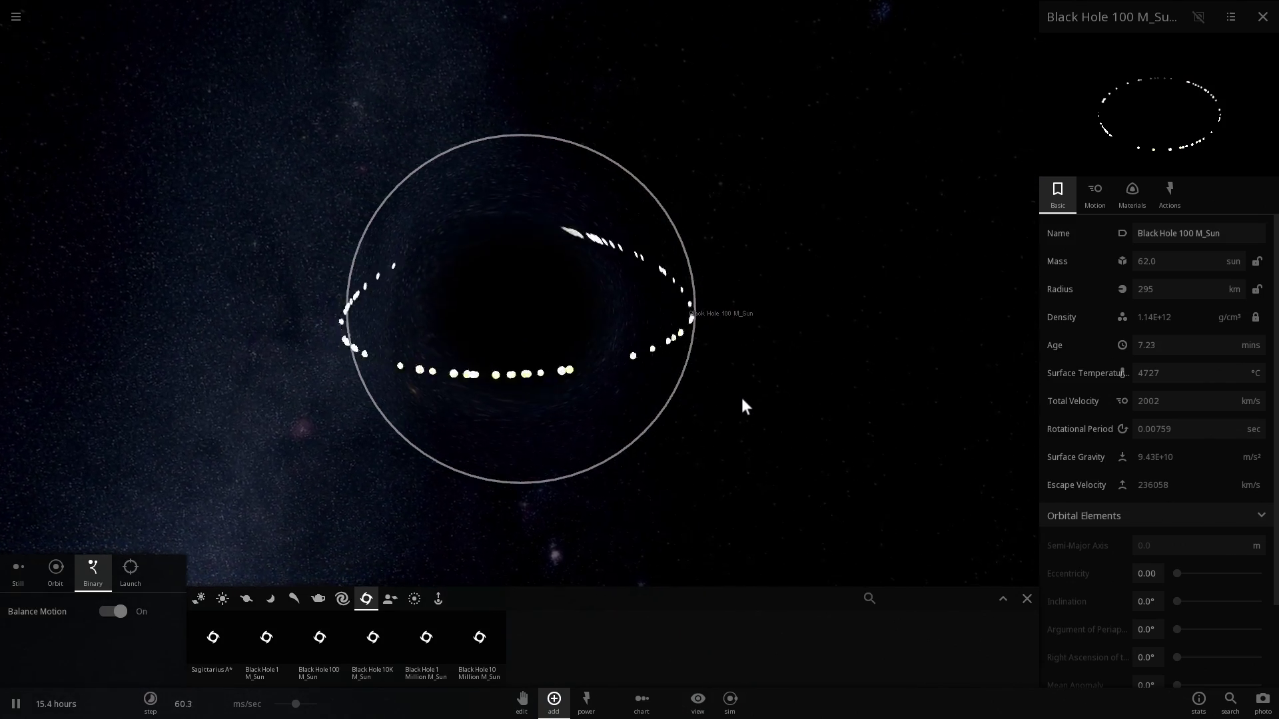
scroll(741, 398, up, 3)
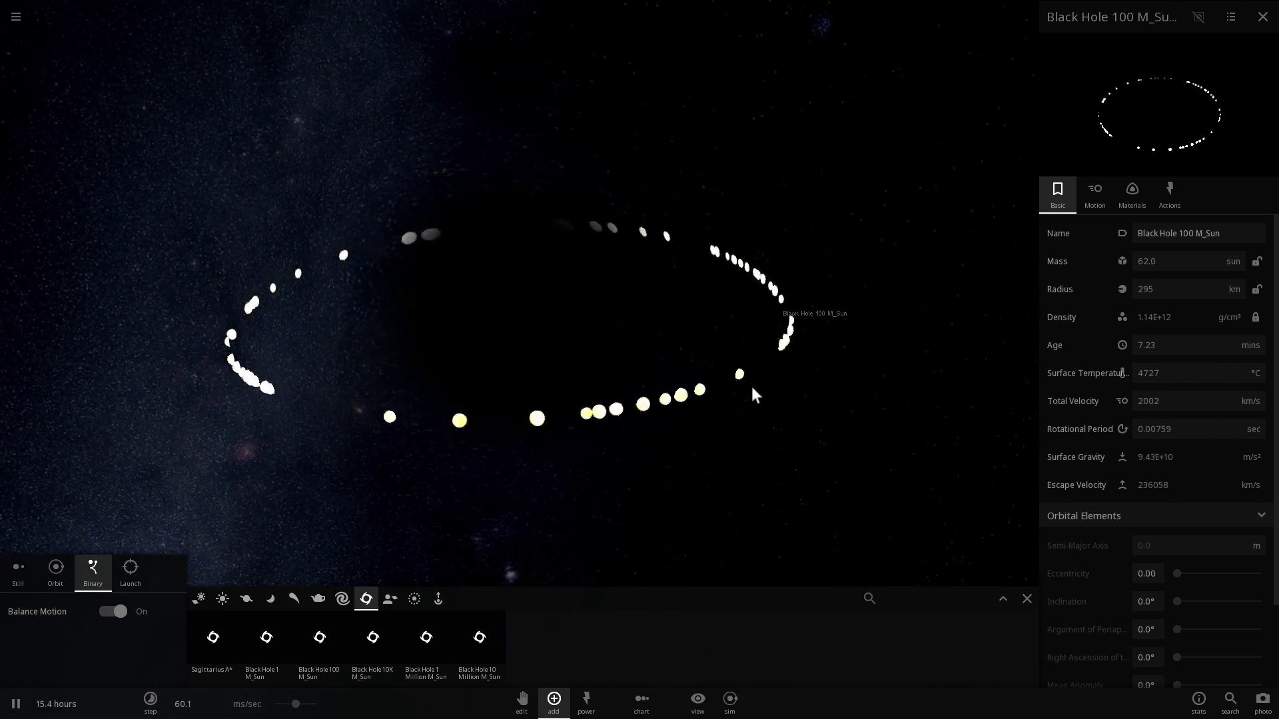
scroll(756, 395, down, 3)
- Close the object library and deselect the black hole for an unobstructed view of the simulation
click(1026, 599)
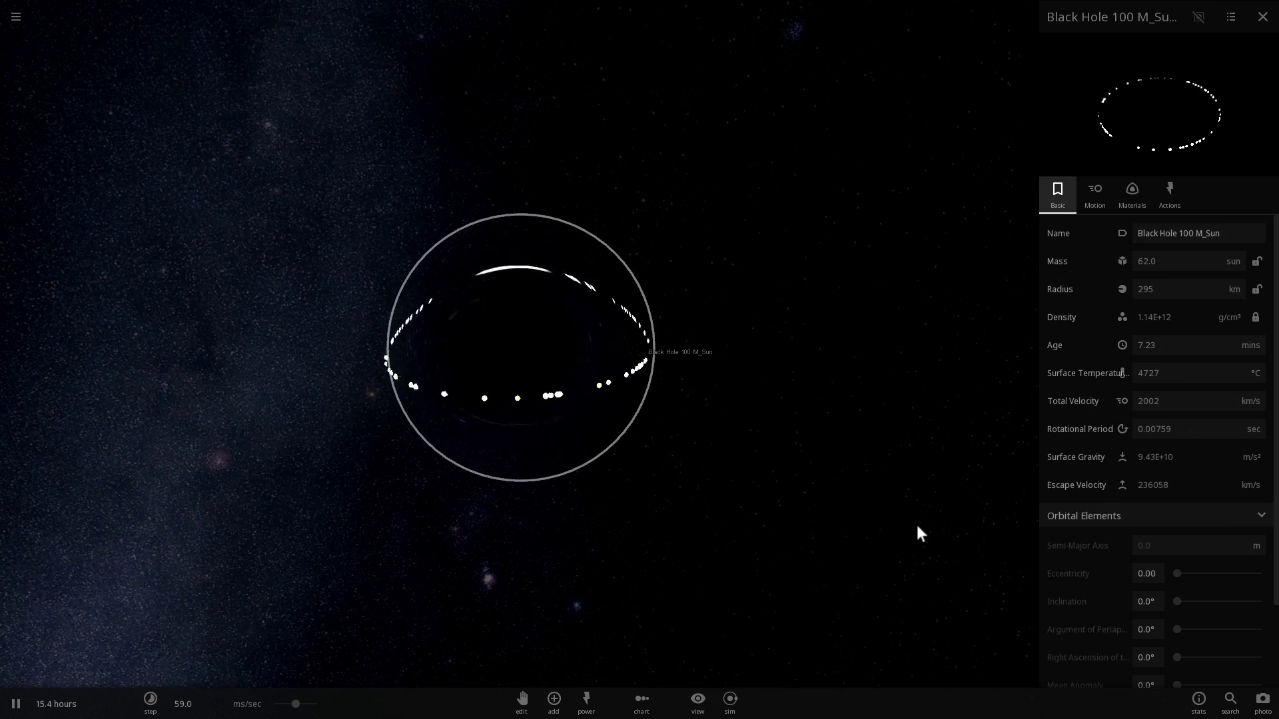
right_drag(861, 524, 845, 554)
click(848, 551)
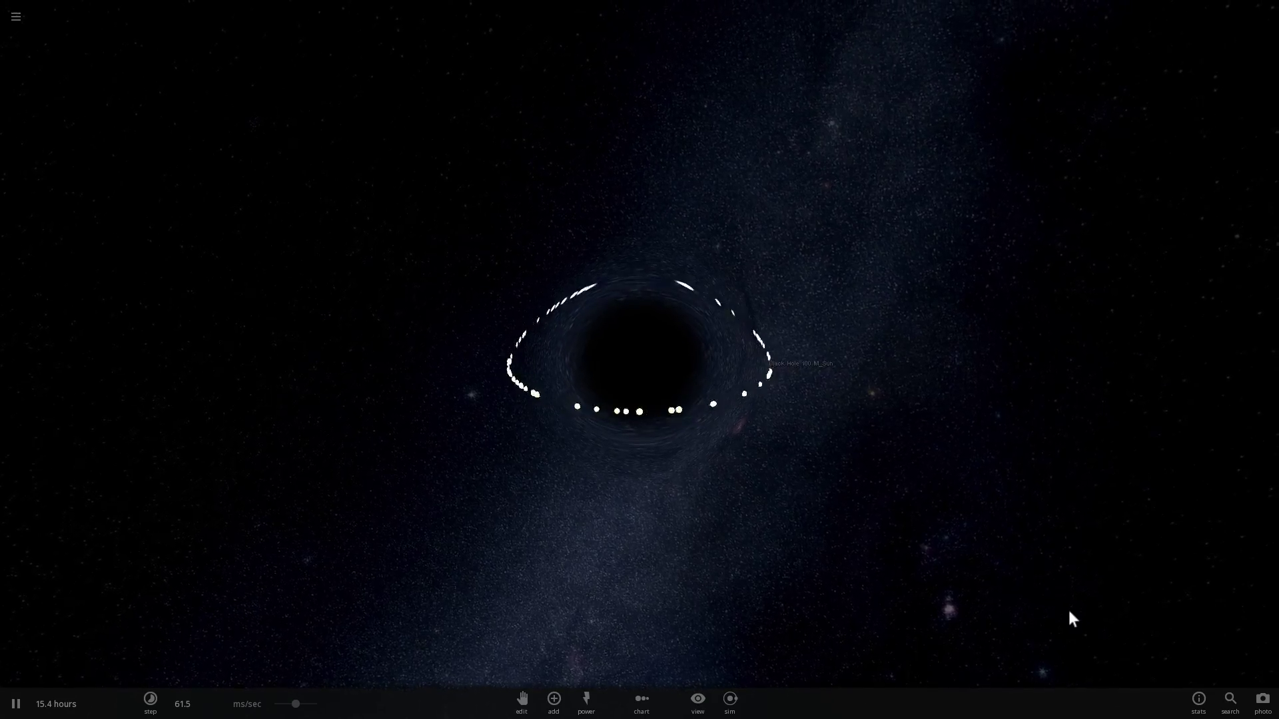
- Examine the merged black hole and its orbiting fragments close up, and its trail from far away
mouse_move(1070, 611)
right_down()
mouse_move(1079, 585)
mouse_move(1083, 618)
right_up()
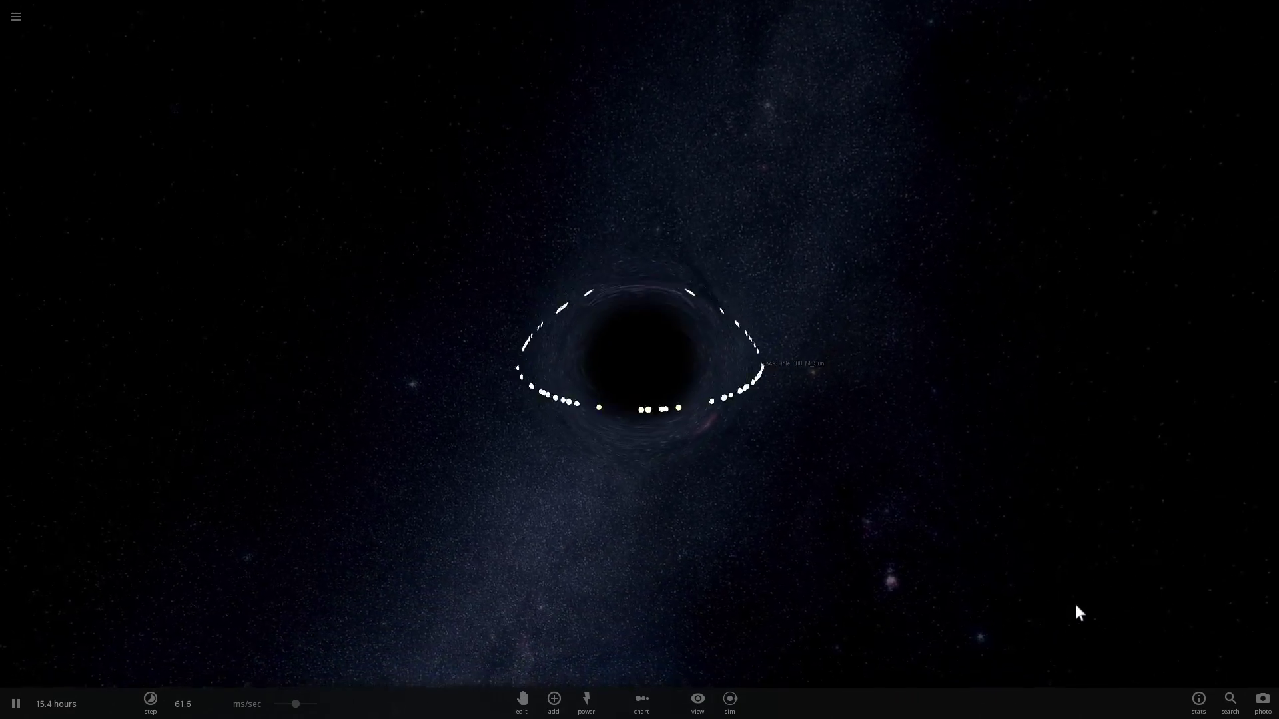
scroll(1053, 583, up, 4)
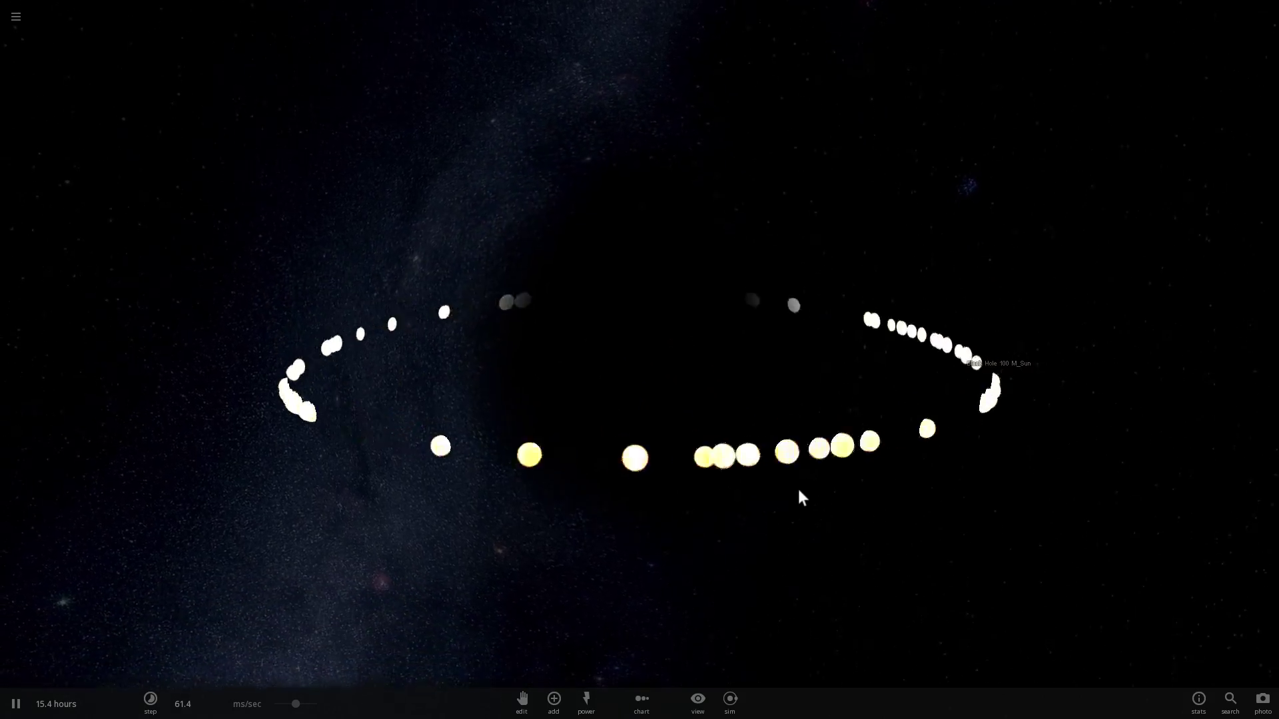
right_drag(799, 491, 725, 528)
scroll(783, 504, down, 2)
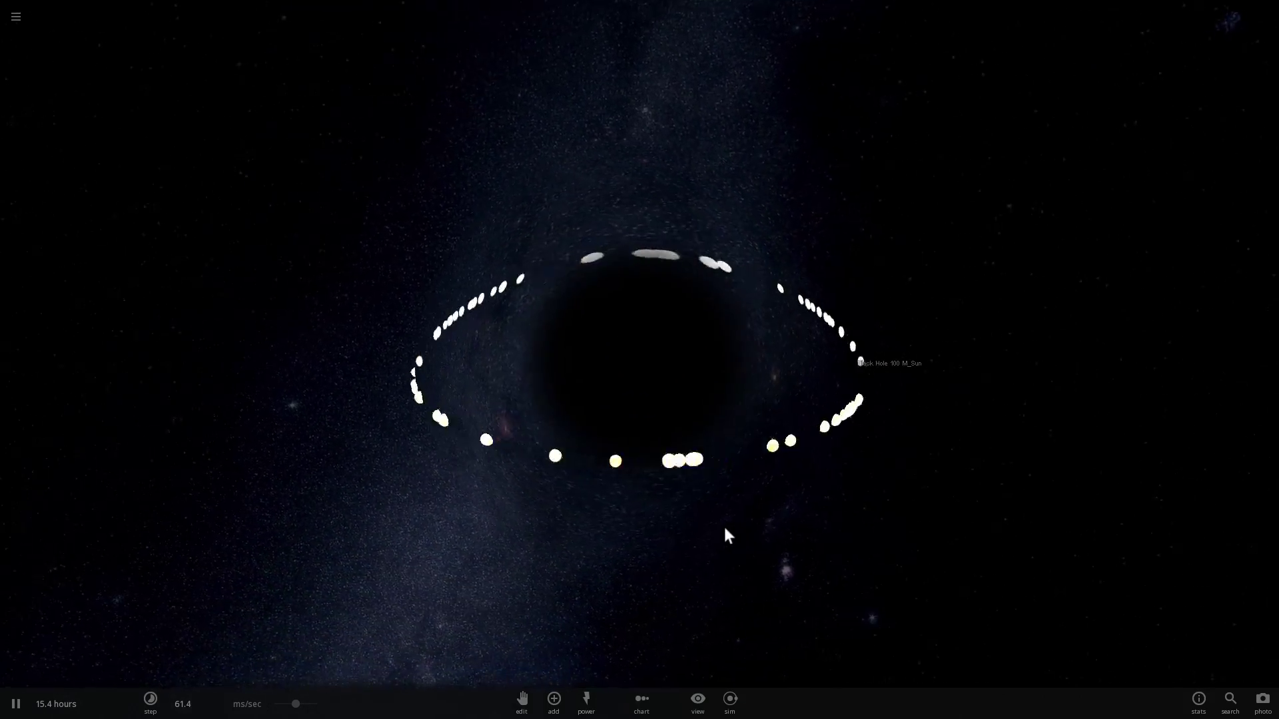
drag(725, 529, 777, 501)
right_drag(717, 532, 710, 468)
scroll(710, 468, down, 6)
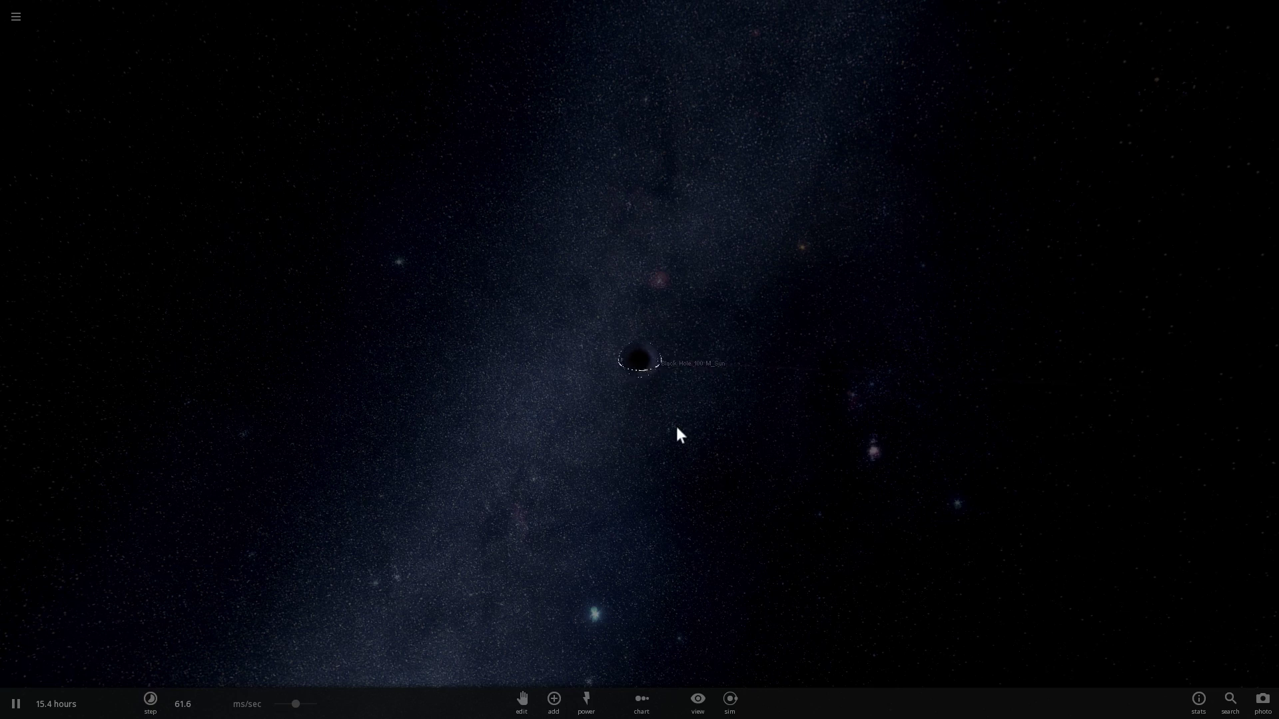
drag(670, 417, 697, 426)
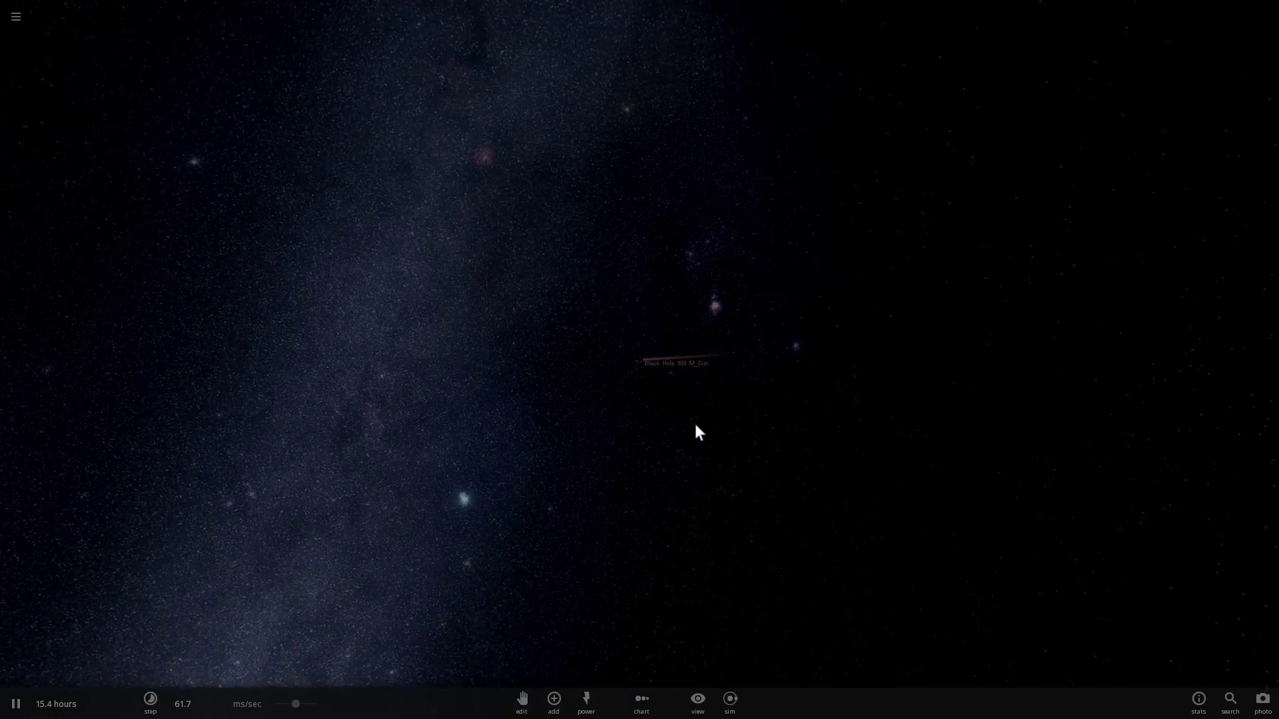
scroll(666, 401, up, 5)
drag(633, 386, 603, 513)
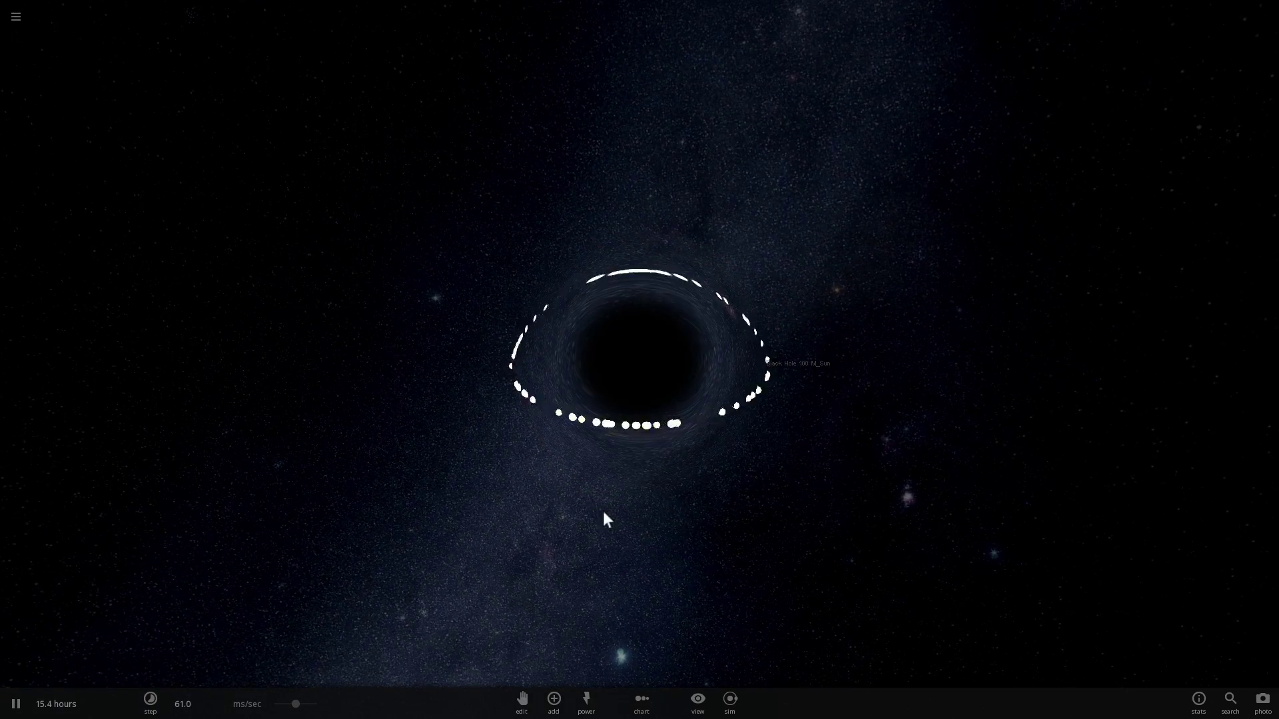
- Examine how the black hole lenses the Milky Way and its fragment ring, from a tilted angle down to edge-on
drag(763, 482, 482, 506)
scroll(746, 474, up, 3)
scroll(565, 503, up, 5)
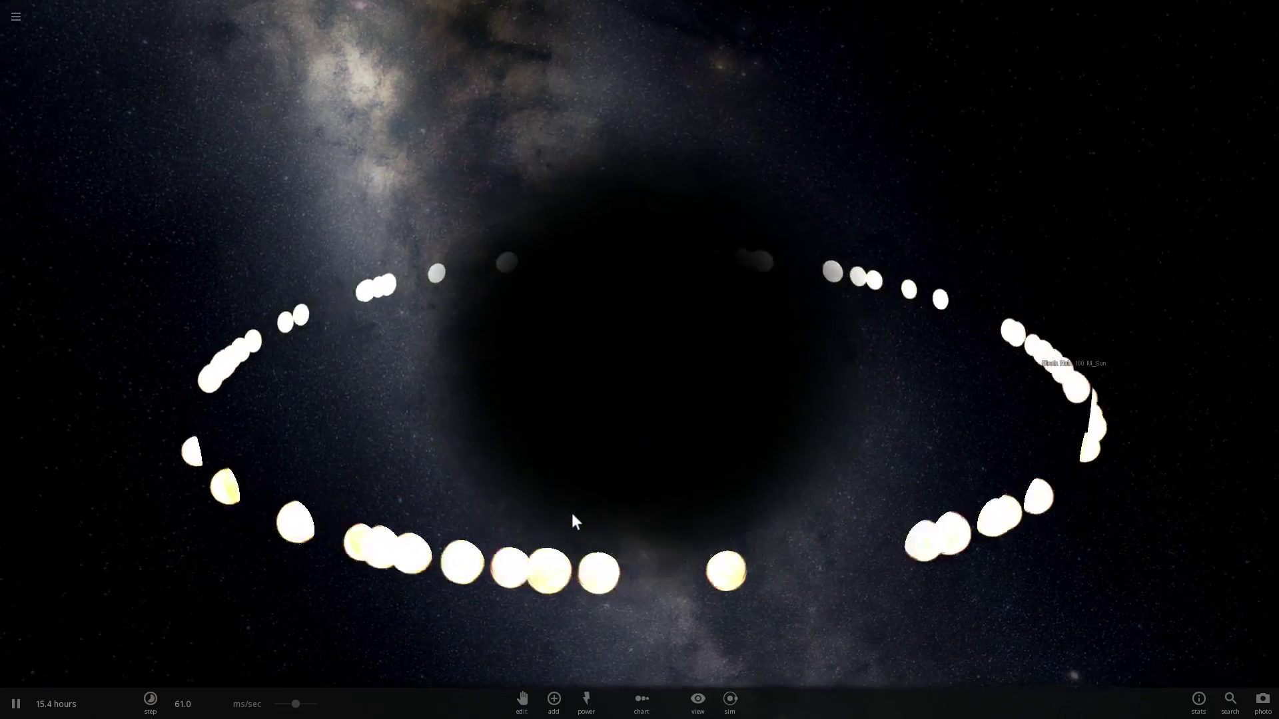
drag(578, 515, 614, 563)
scroll(603, 540, down, 4)
scroll(612, 589, down, 5)
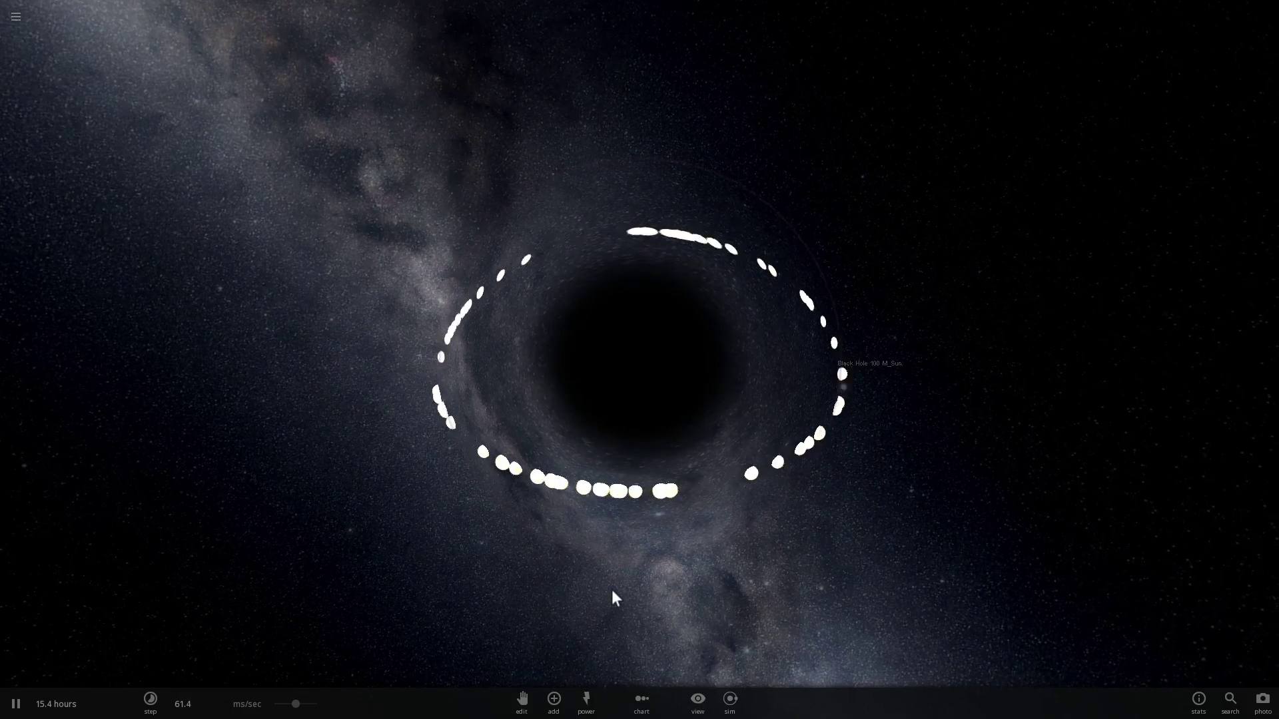
drag(616, 577, 610, 442)
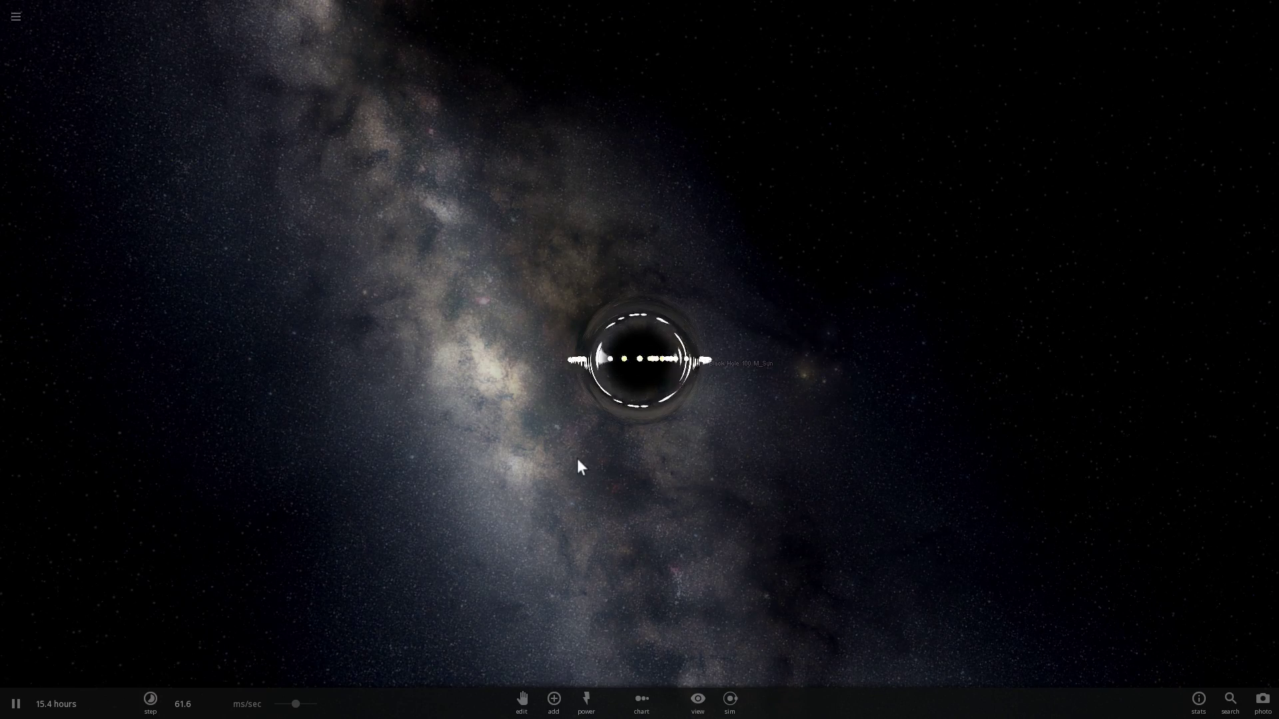
right_drag(835, 433, 812, 425)
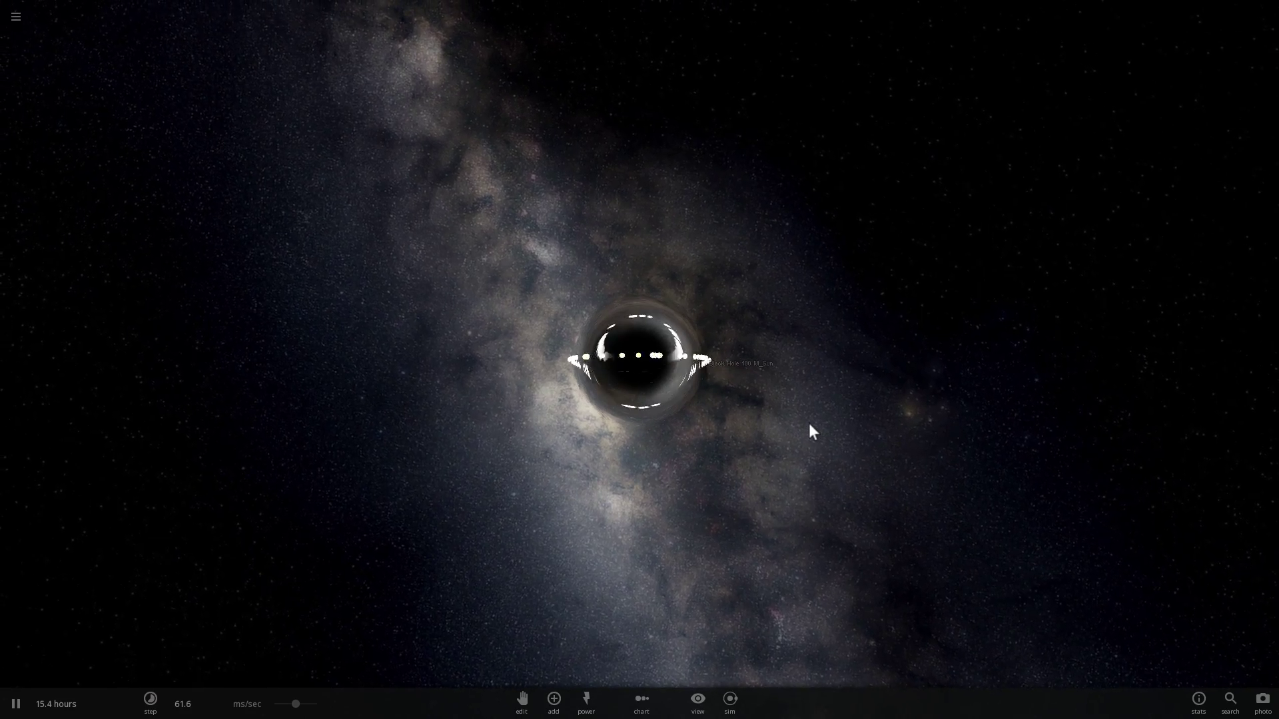
scroll(812, 424, up, 5)
scroll(812, 420, down, 5)
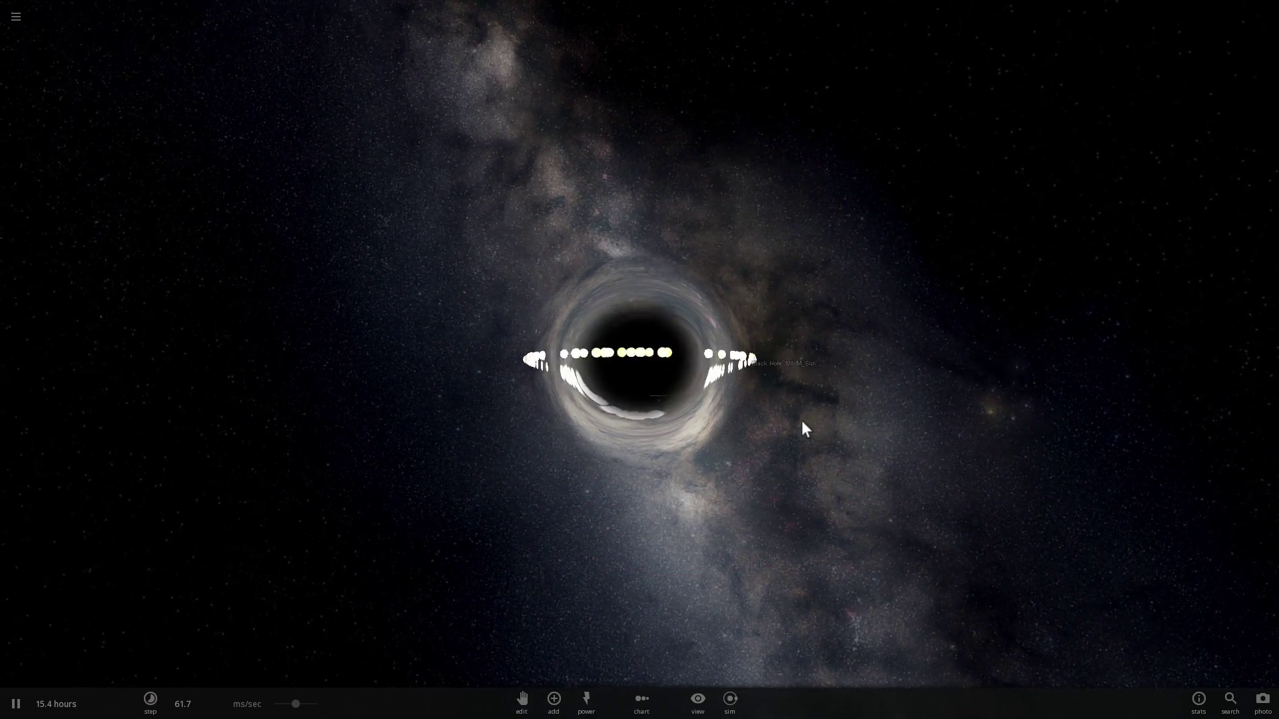
scroll(813, 443, down, 3)
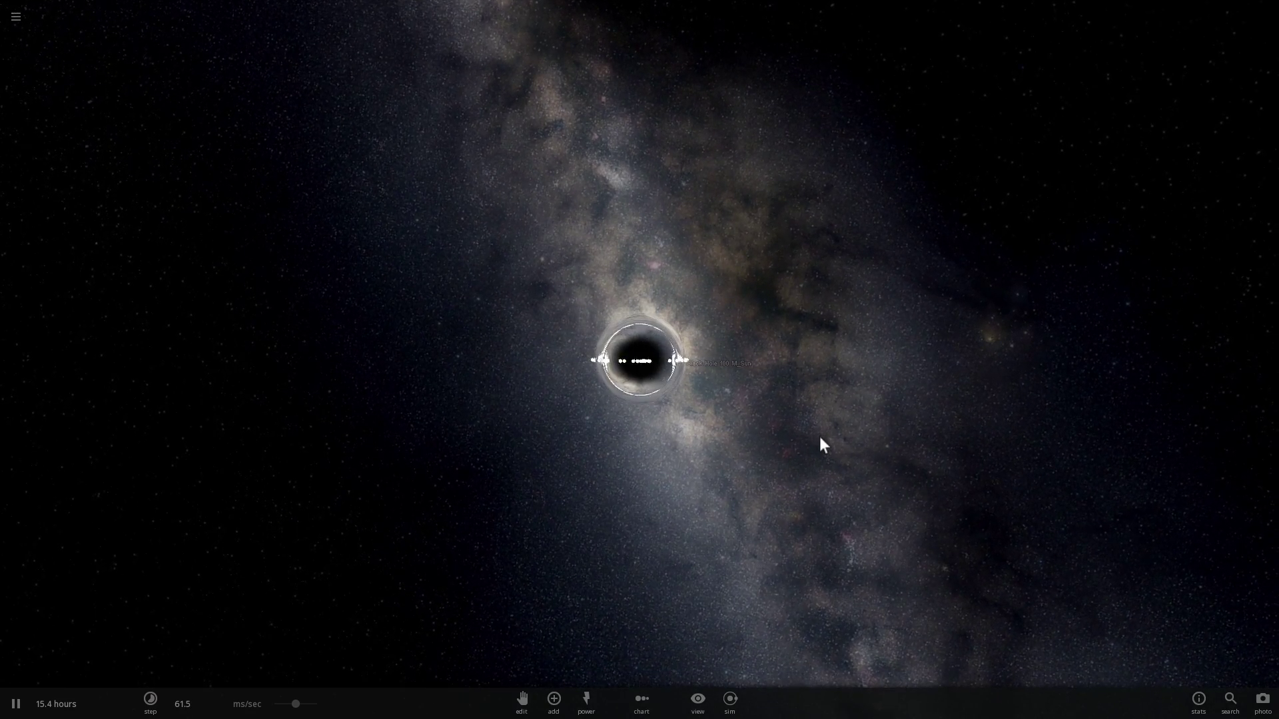
drag(821, 438, 853, 451)
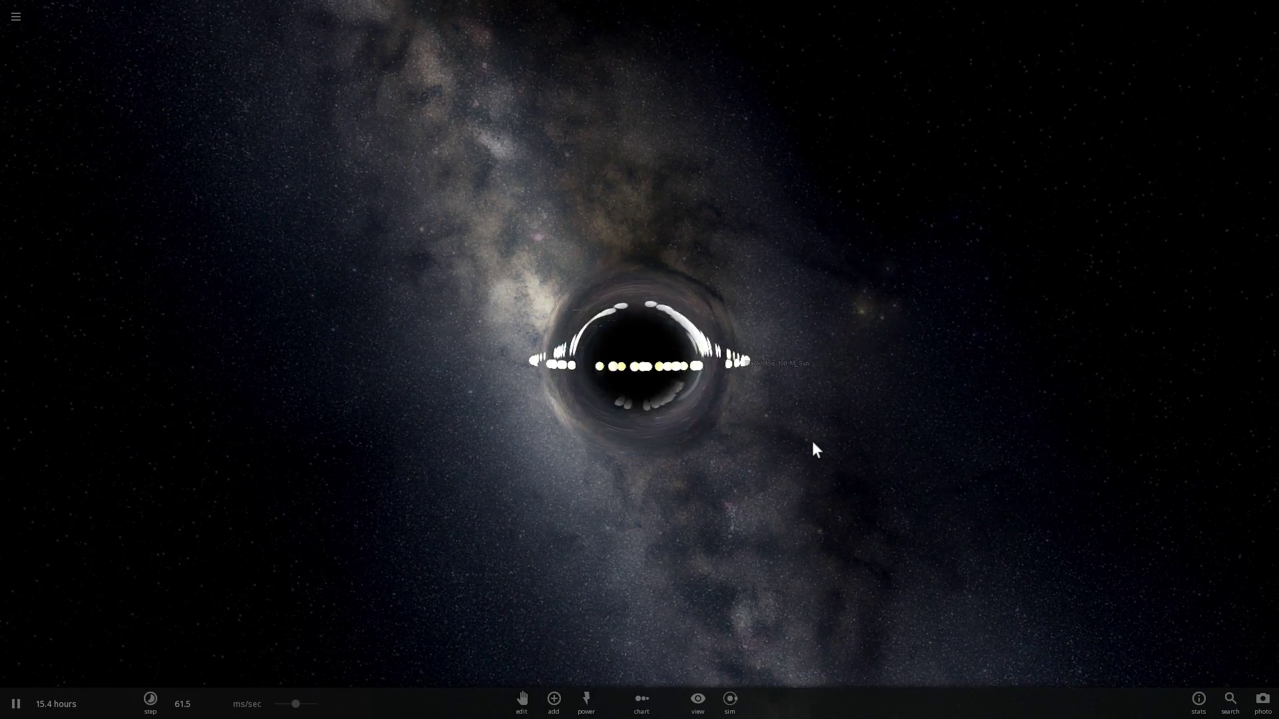
drag(773, 433, 831, 408)
scroll(833, 354, up, 5)
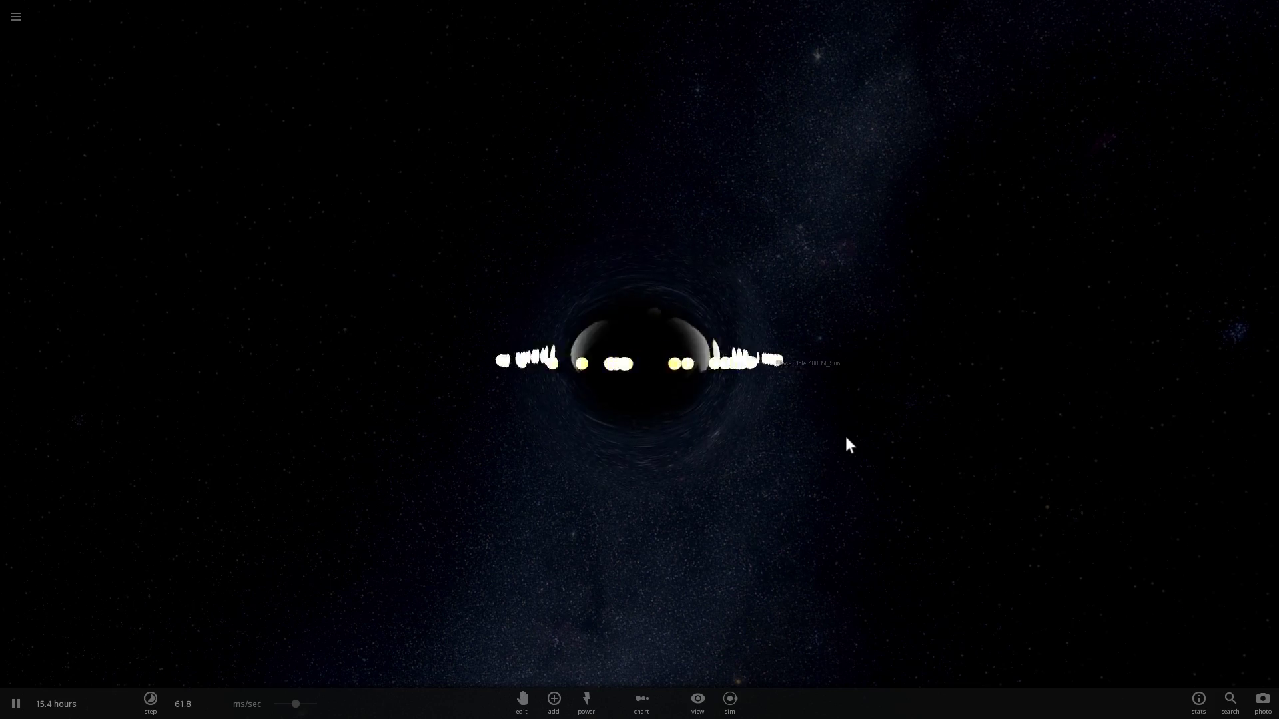
drag(847, 433, 893, 401)
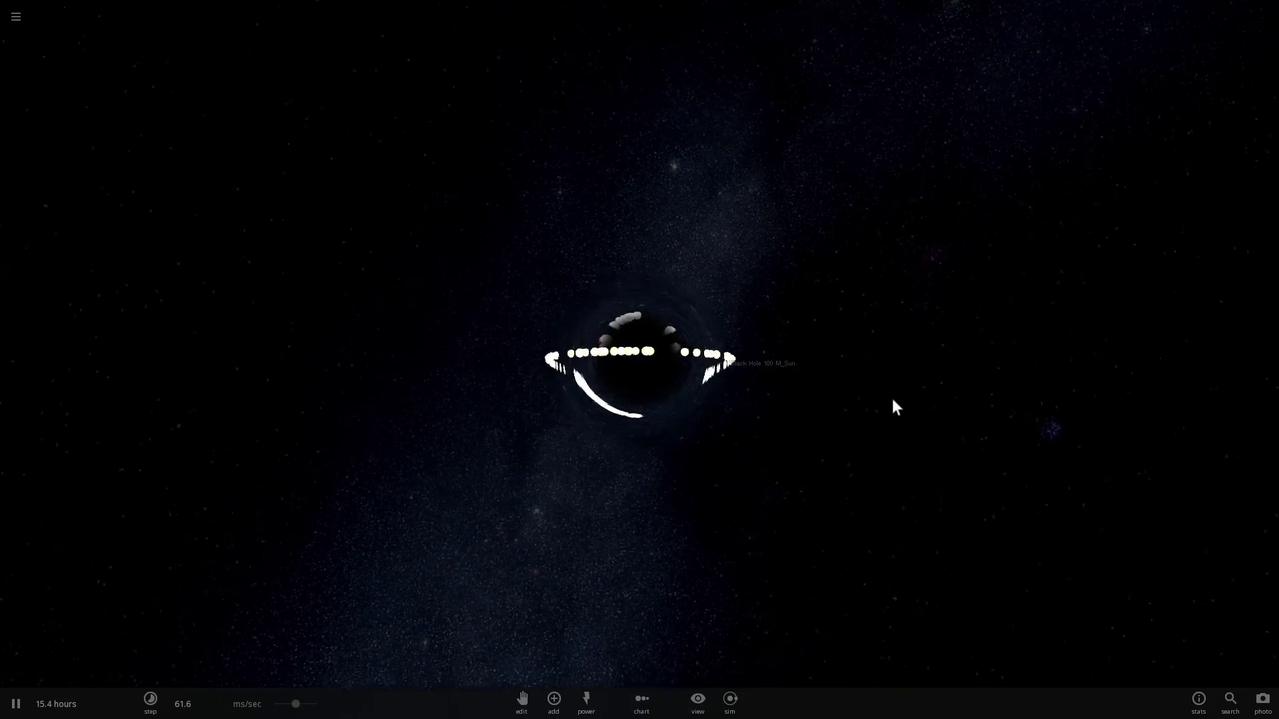
drag(961, 355, 1073, 495)
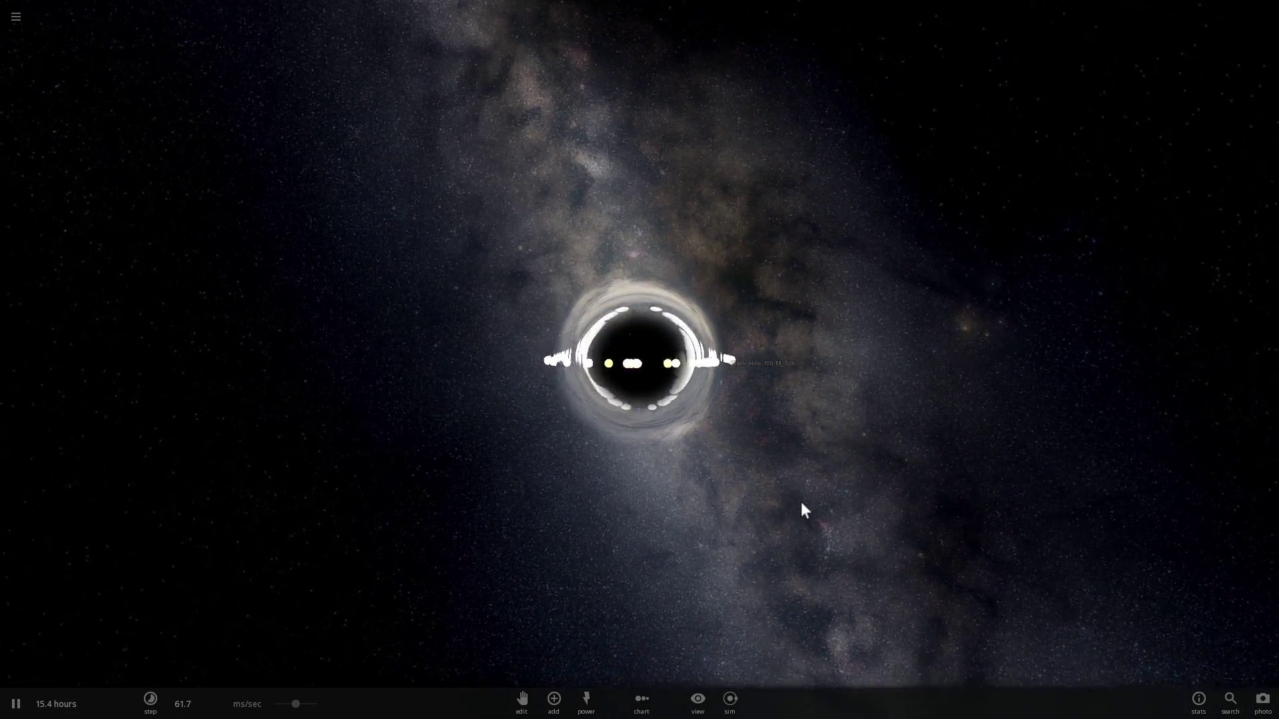
- Move in on the black hole and examine the distorted far side of its fragment ring from slightly above
scroll(790, 471, up, 5)
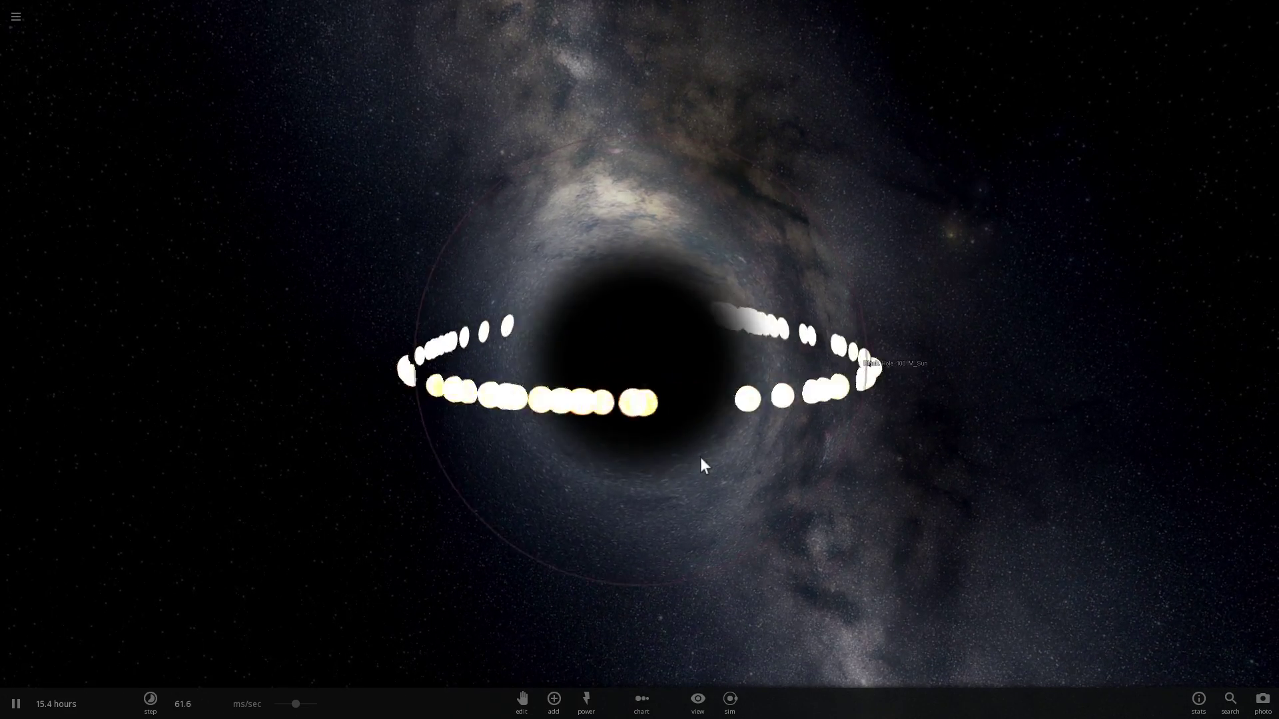
drag(701, 458, 739, 500)
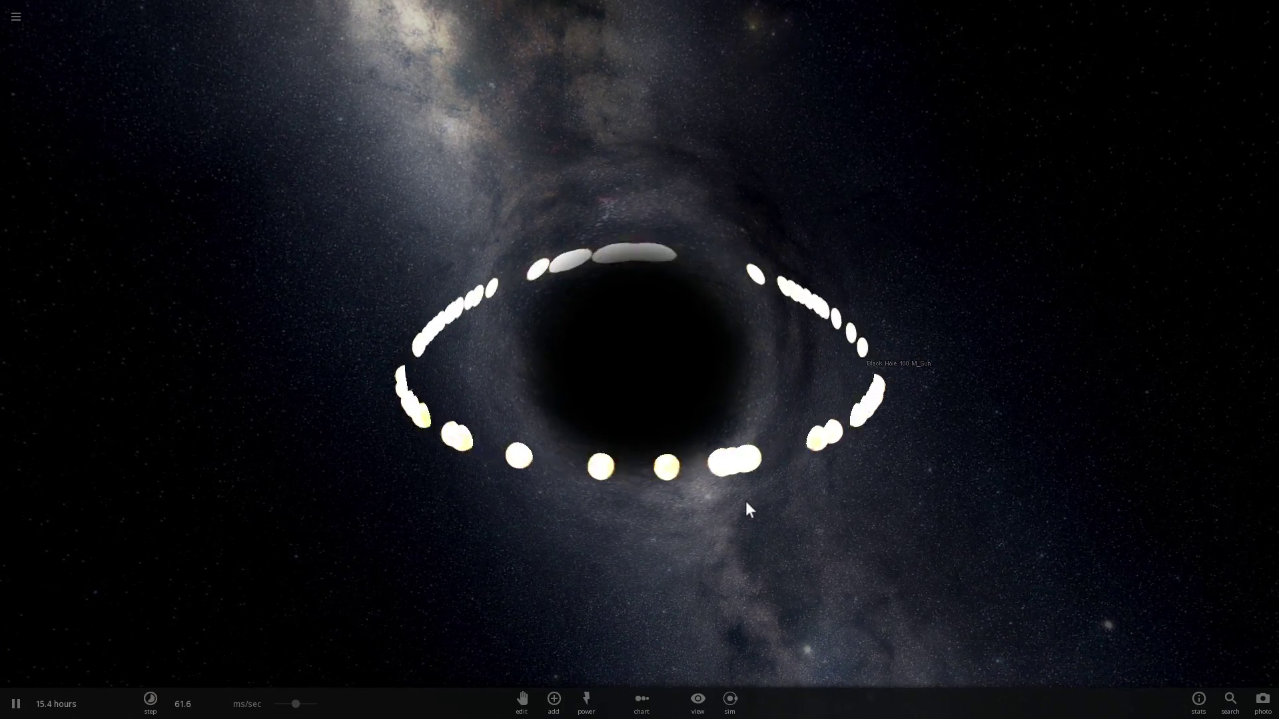
drag(744, 502, 551, 490)
scroll(726, 476, down, 5)
scroll(725, 405, up, 5)
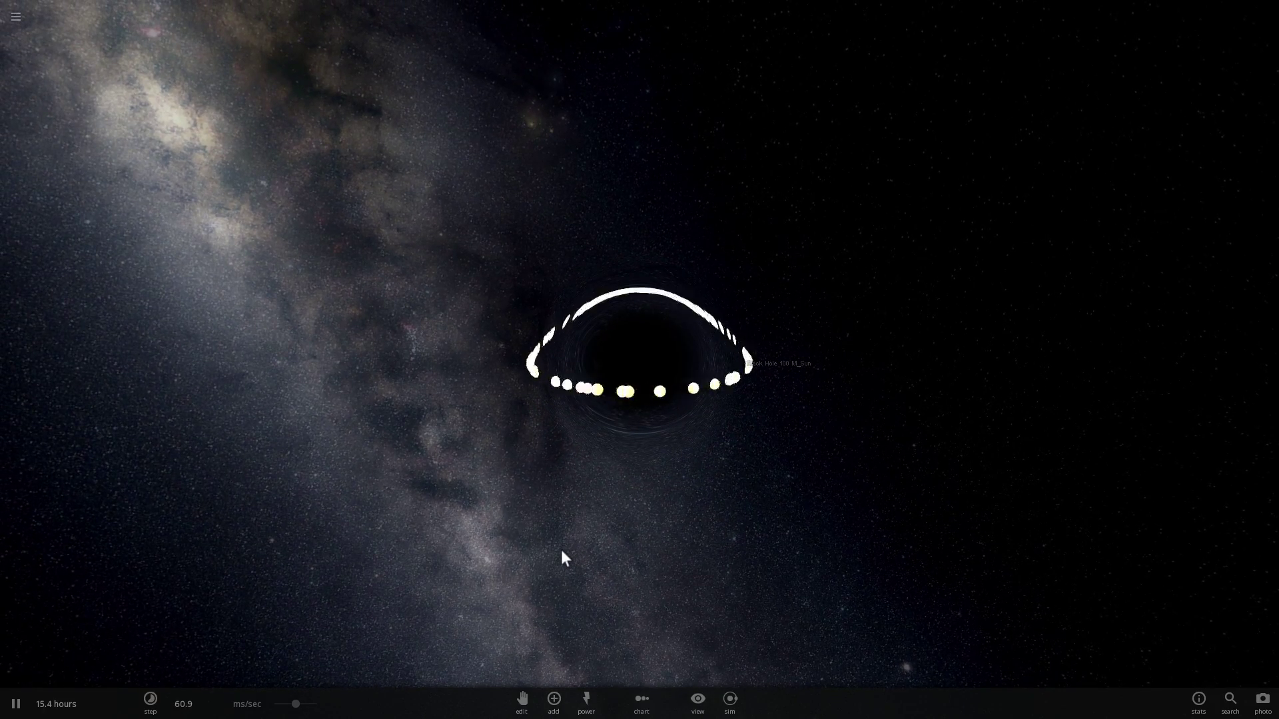
drag(560, 562, 545, 521)
scroll(557, 508, up, 4)
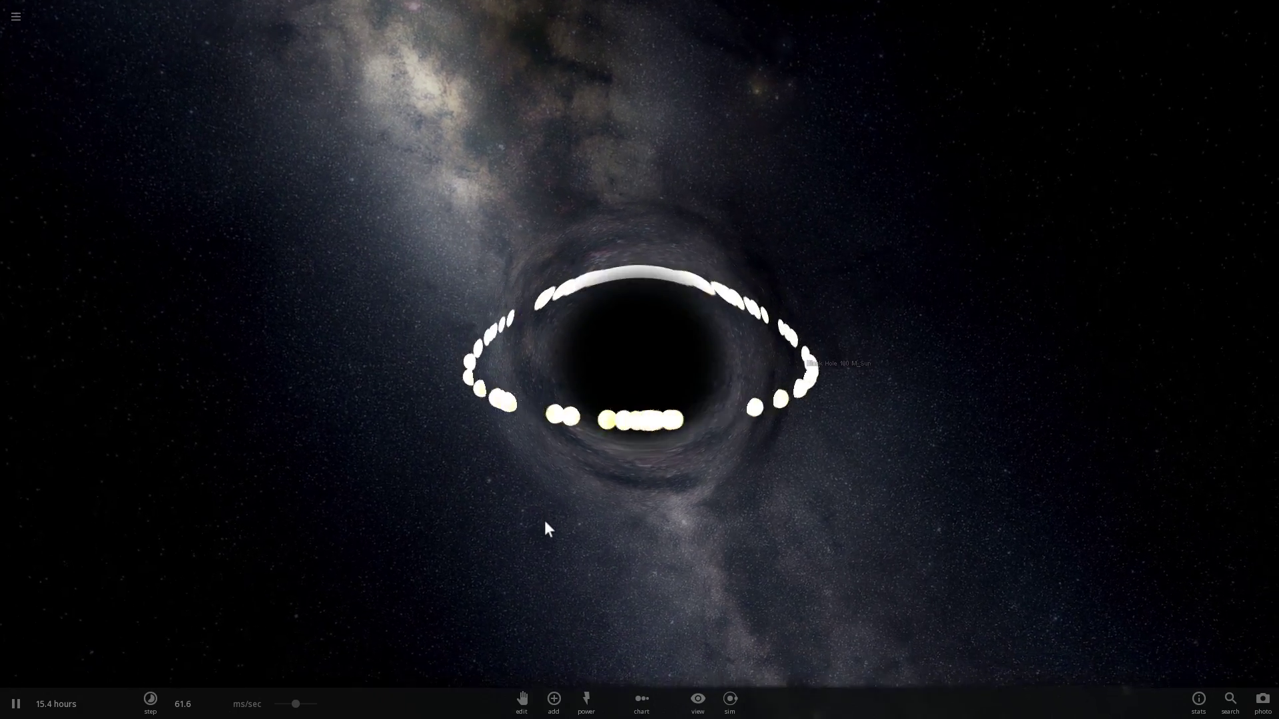
- Add several 1 M_Sun black holes in Binary mode around the merged black hole
click(555, 700)
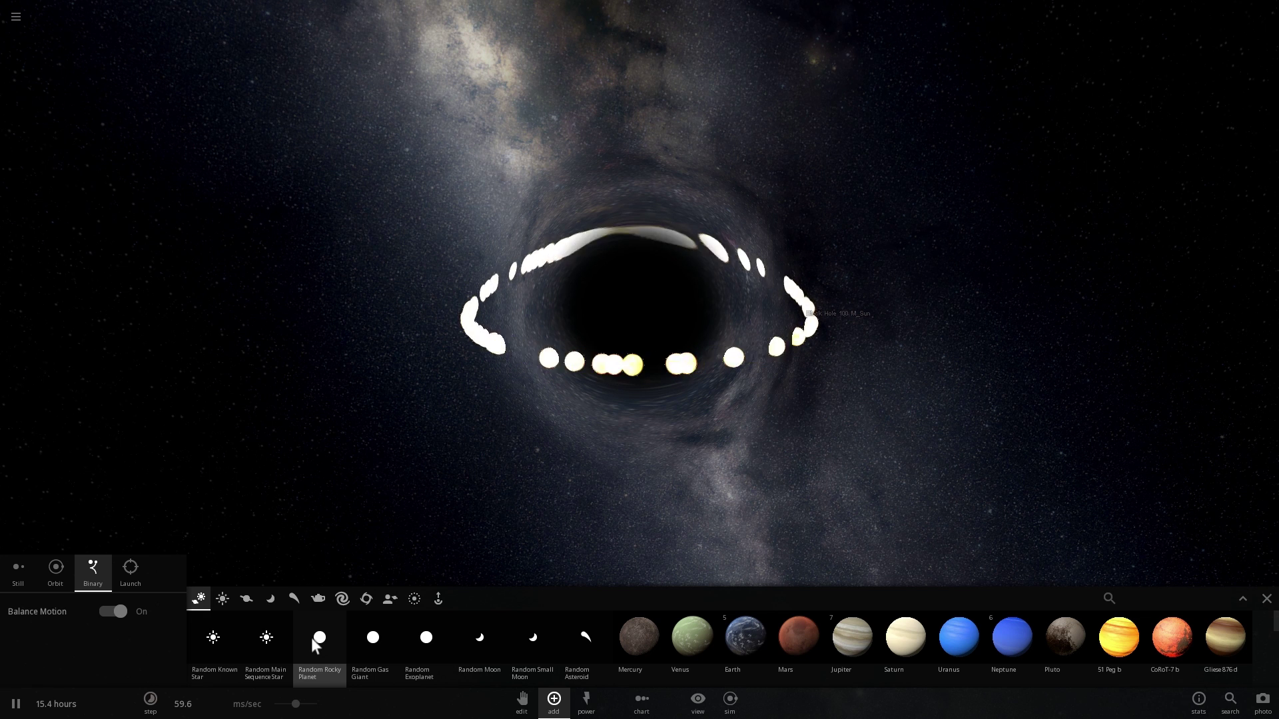
click(390, 596)
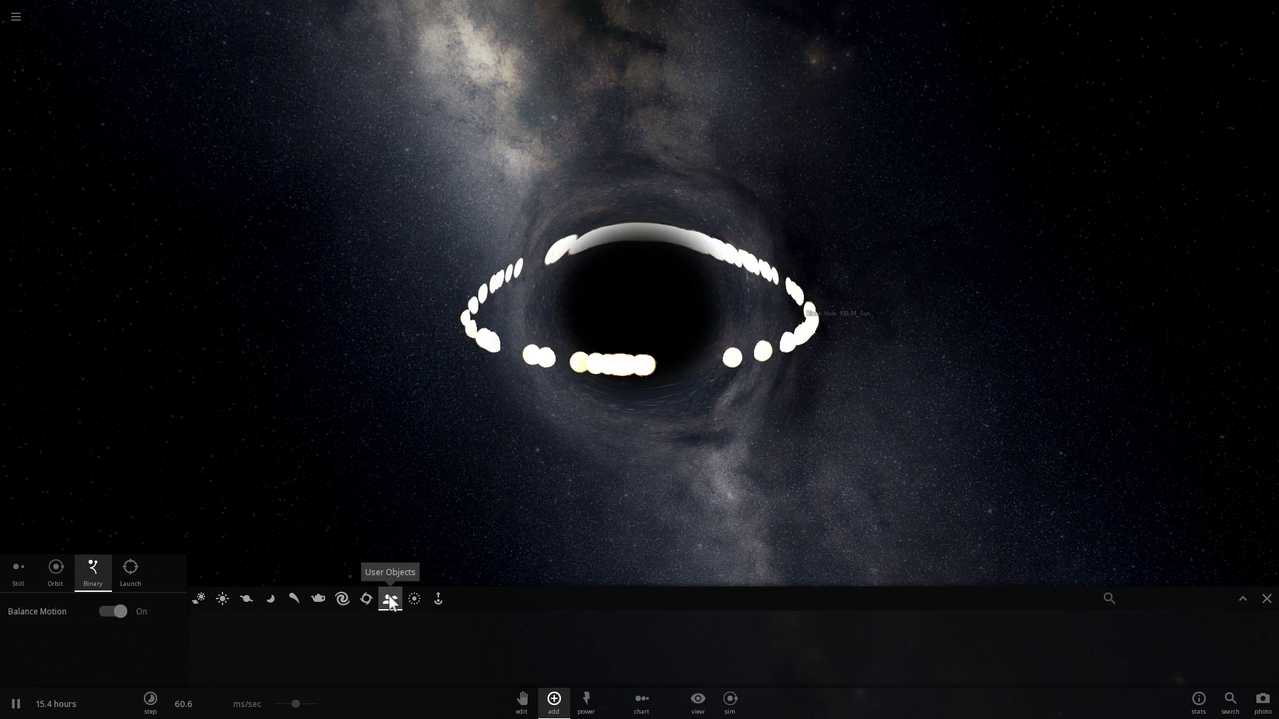
click(367, 598)
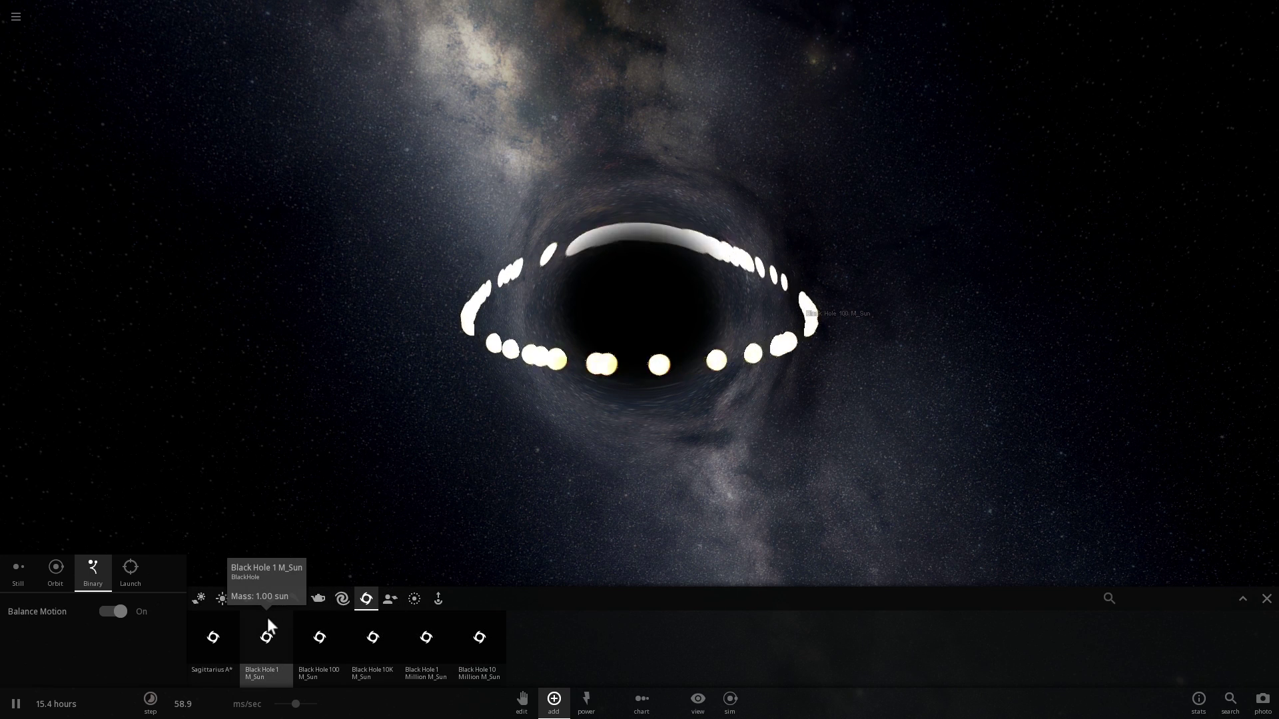
click(267, 637)
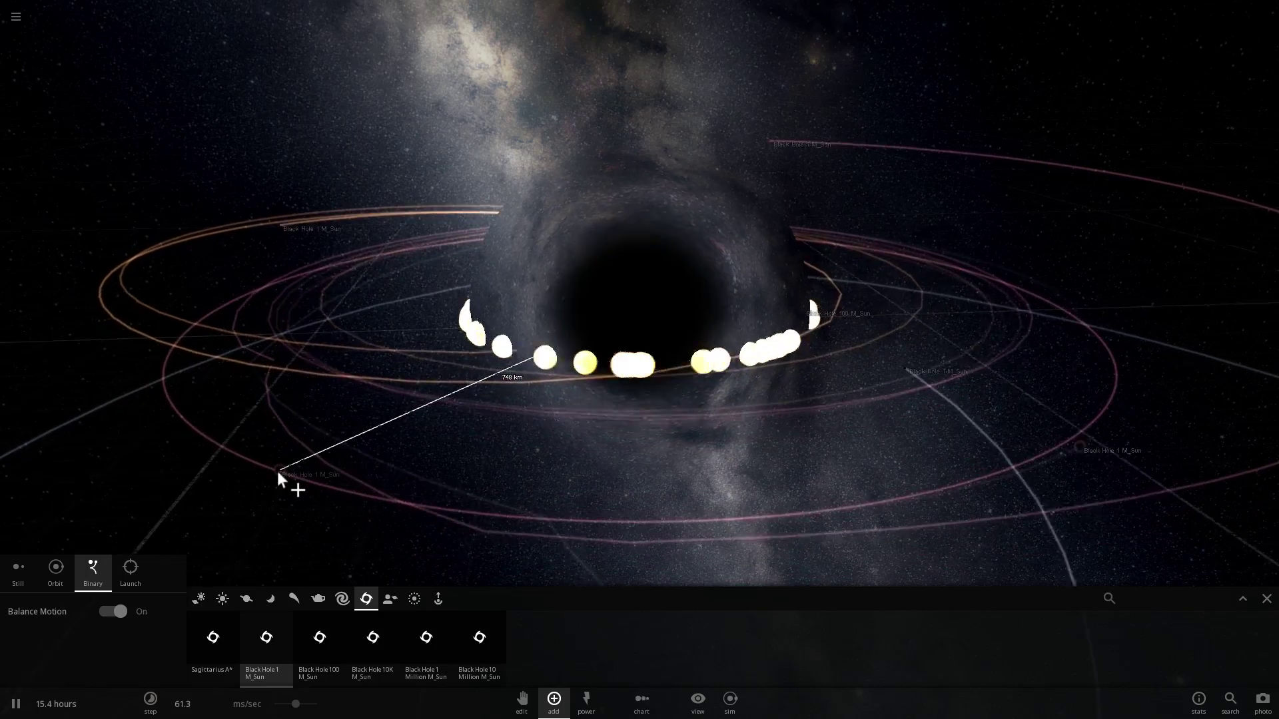
- Switch placement to Still and scatter many more 1 M_Sun black holes on all sides of the central black hole
click(10, 570)
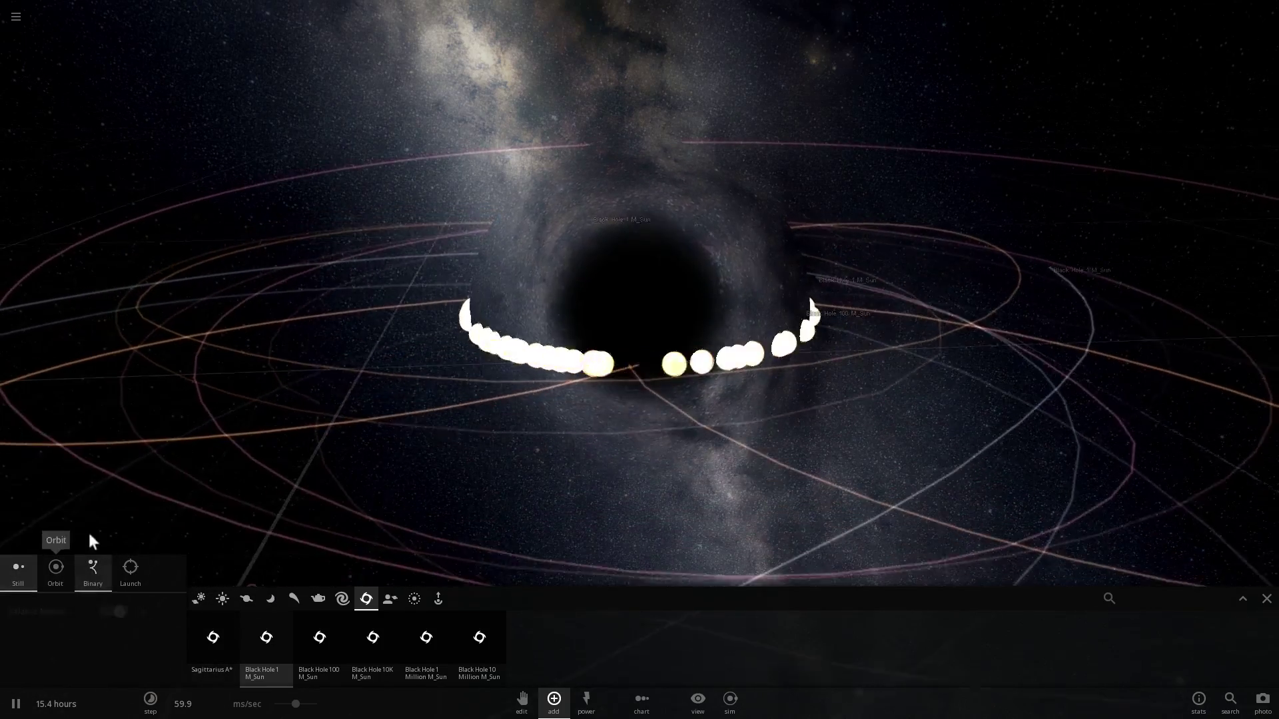
click(363, 431)
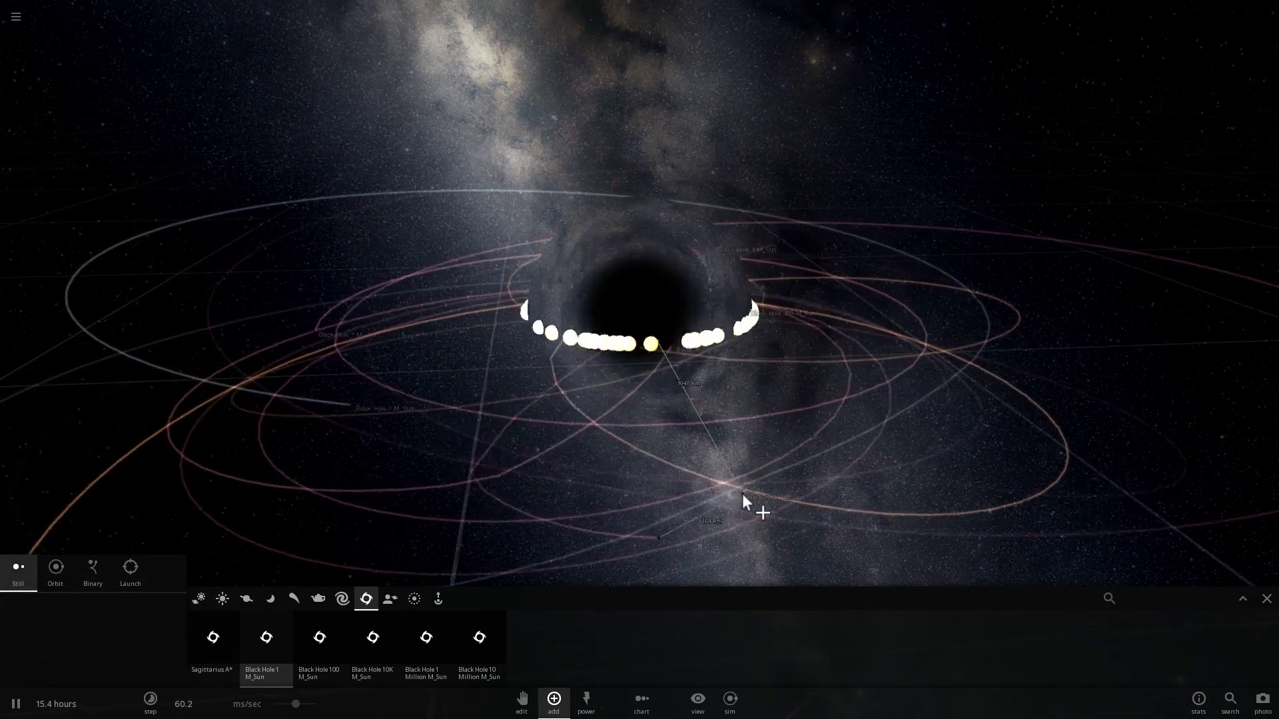
click(1100, 410)
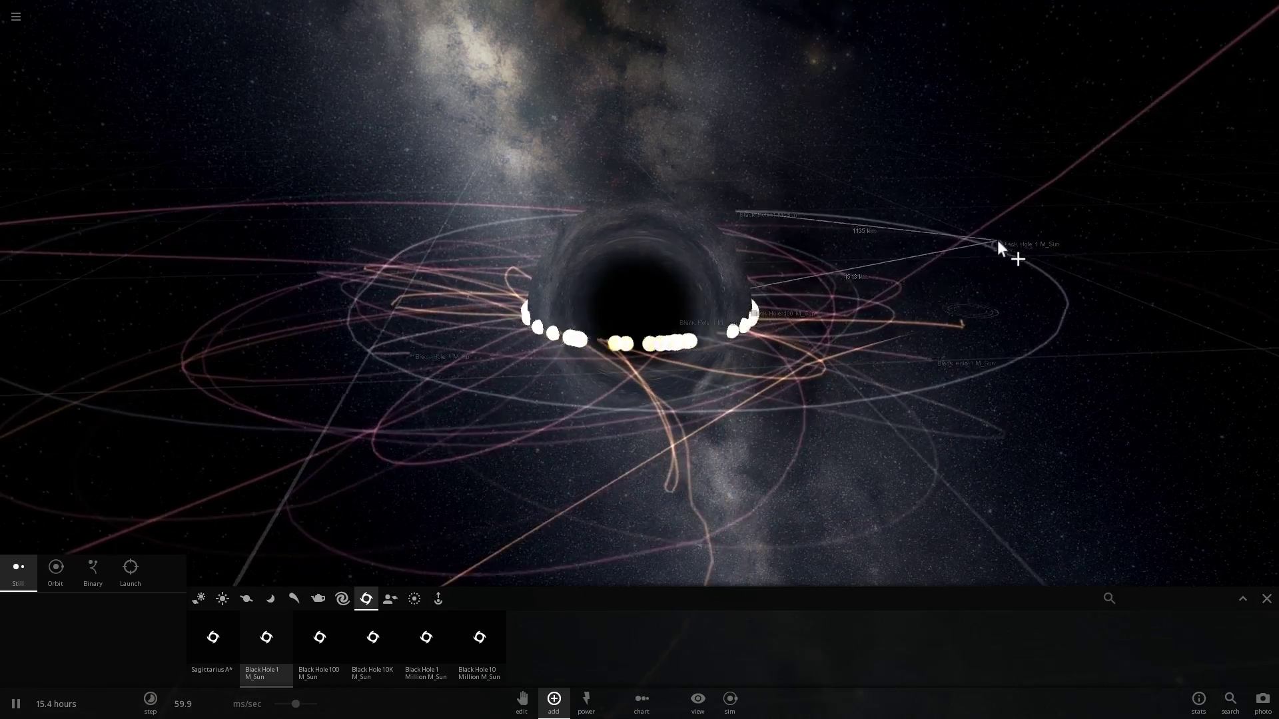
click(387, 430)
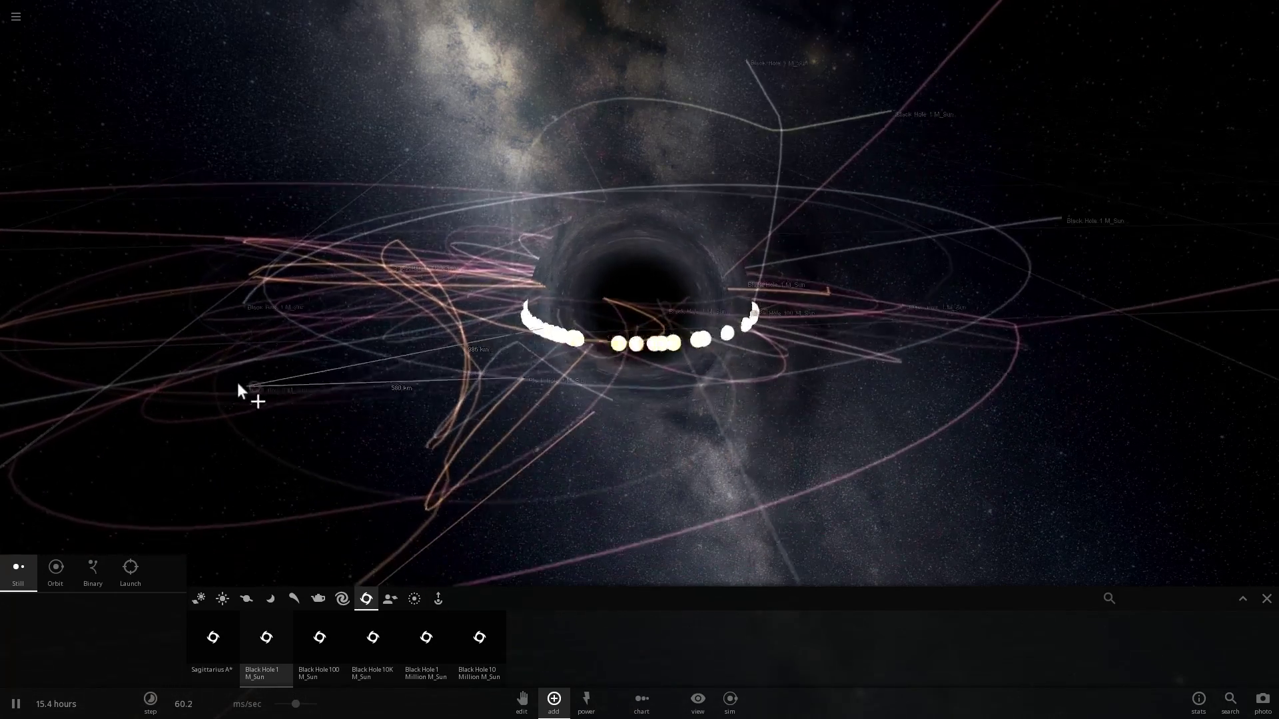
click(485, 433)
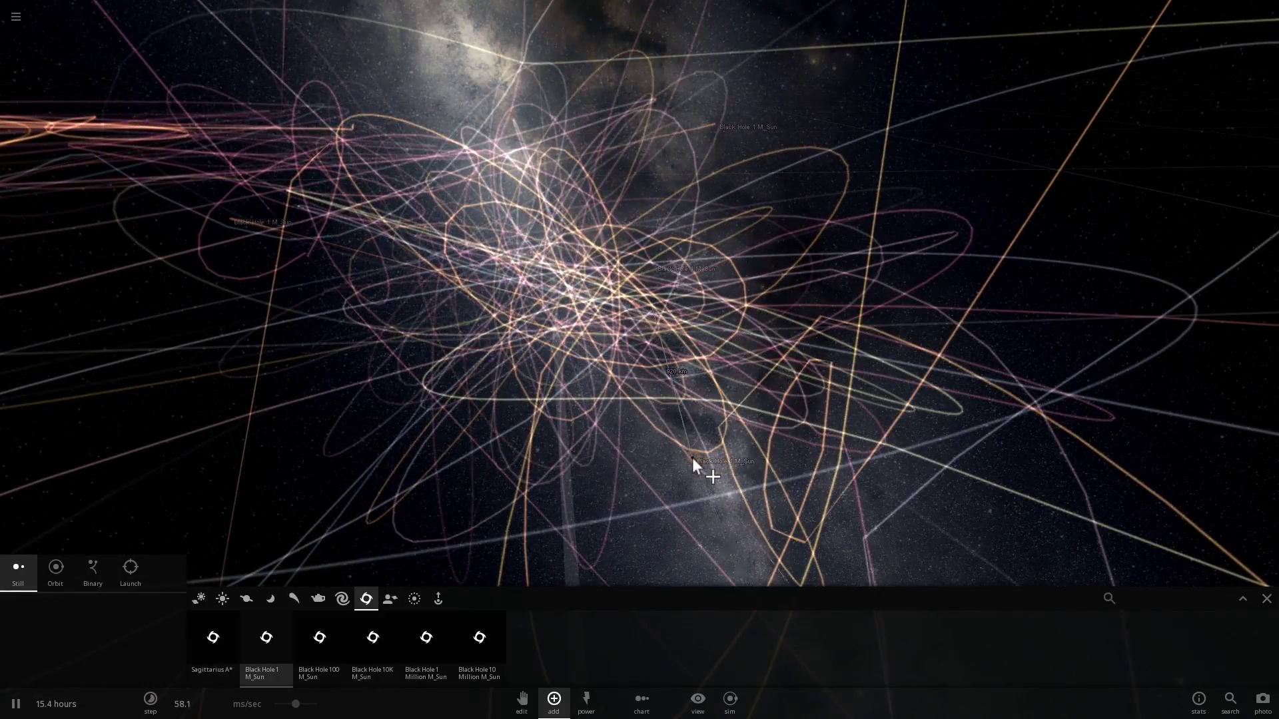
- Stop placing black holes and examine the swarm's tangled trails from another angle and from far away
right_drag(718, 436, 998, 371)
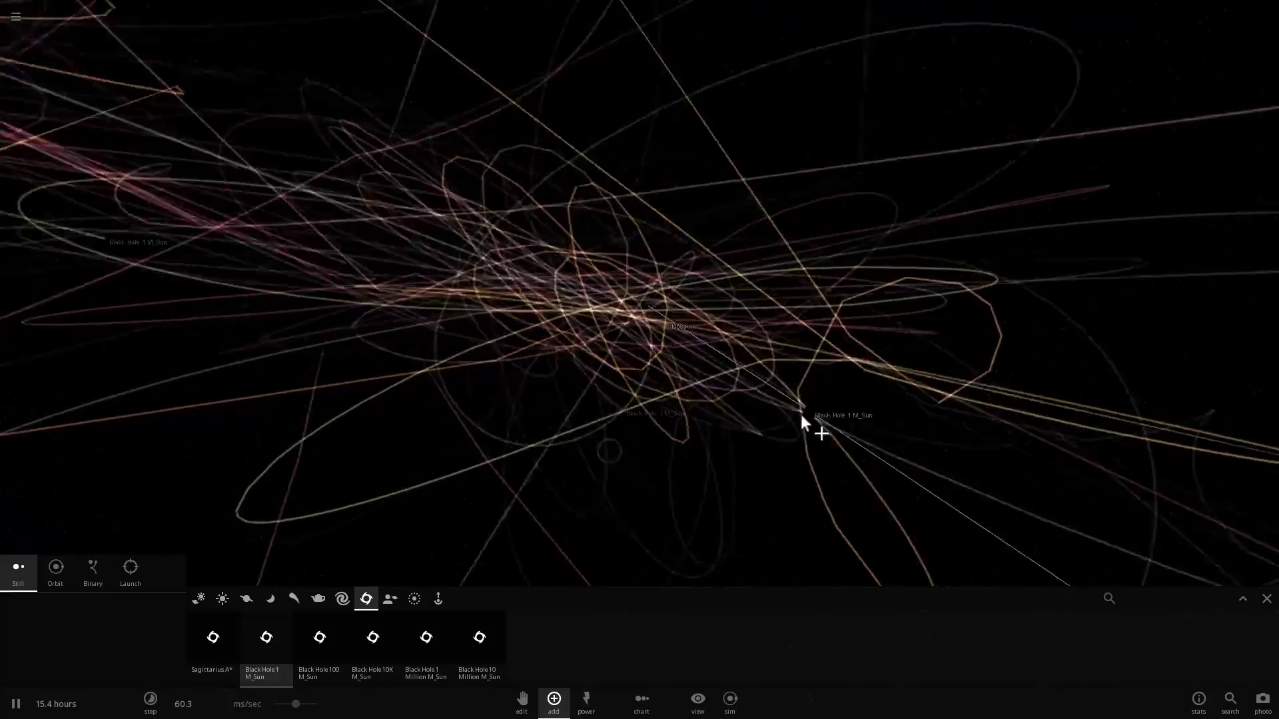
right_drag(800, 413, 620, 382)
scroll(652, 423, down, 5)
right_click(621, 384)
scroll(621, 368, down, 7)
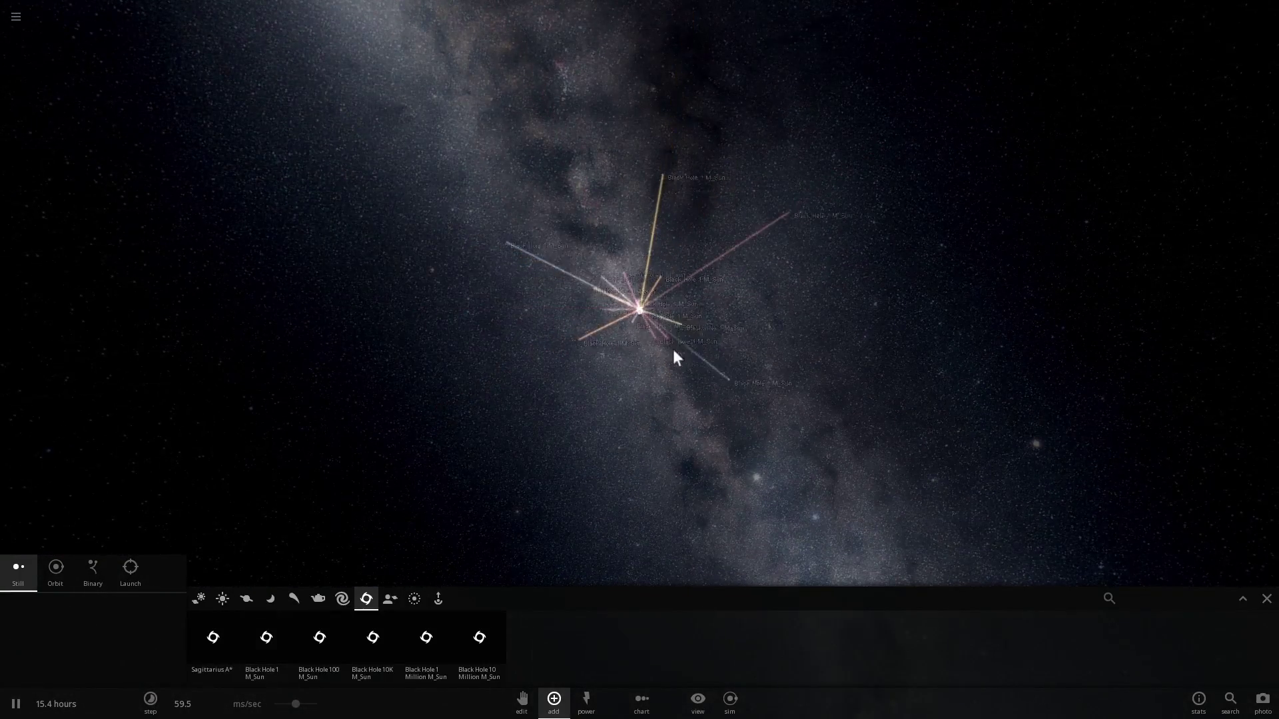
- Focus the camera on one of the 1 M_Sun black holes outside the central cluster and inspect its trail
scroll(672, 333, up, 10)
right_drag(664, 325, 598, 478)
double_click(598, 478)
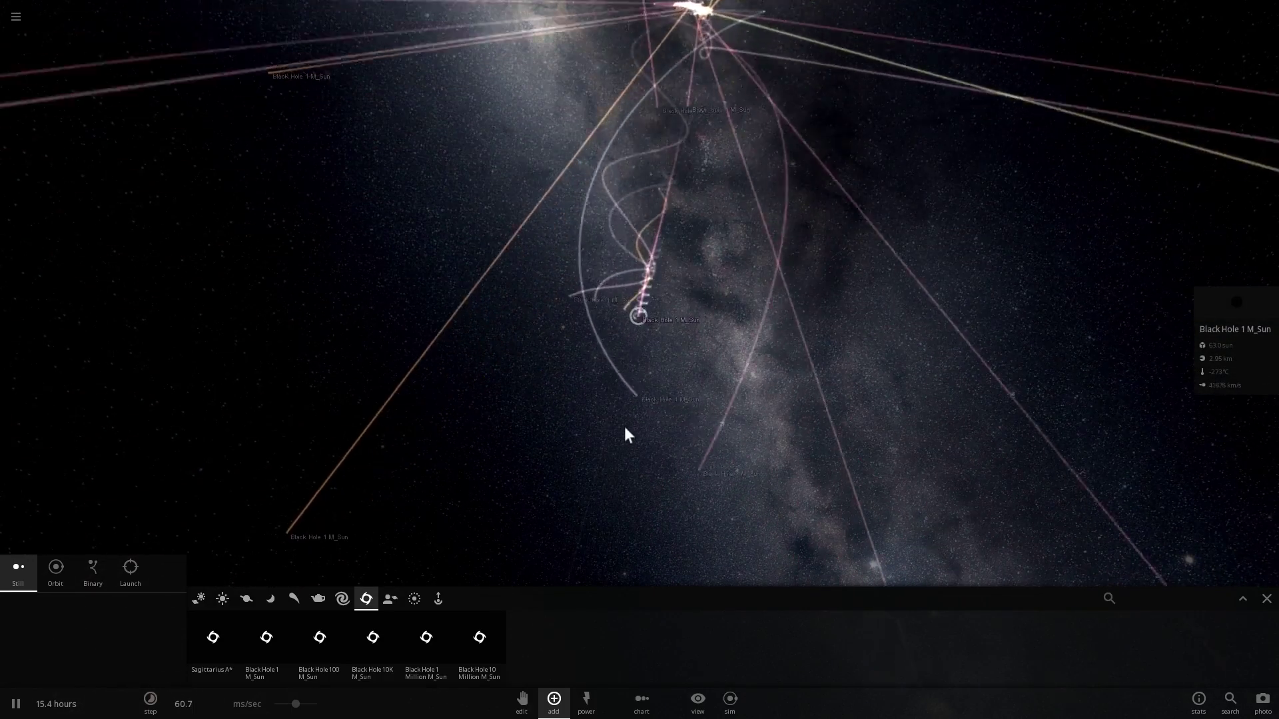
right_drag(622, 421, 644, 273)
right_drag(653, 253, 680, 242)
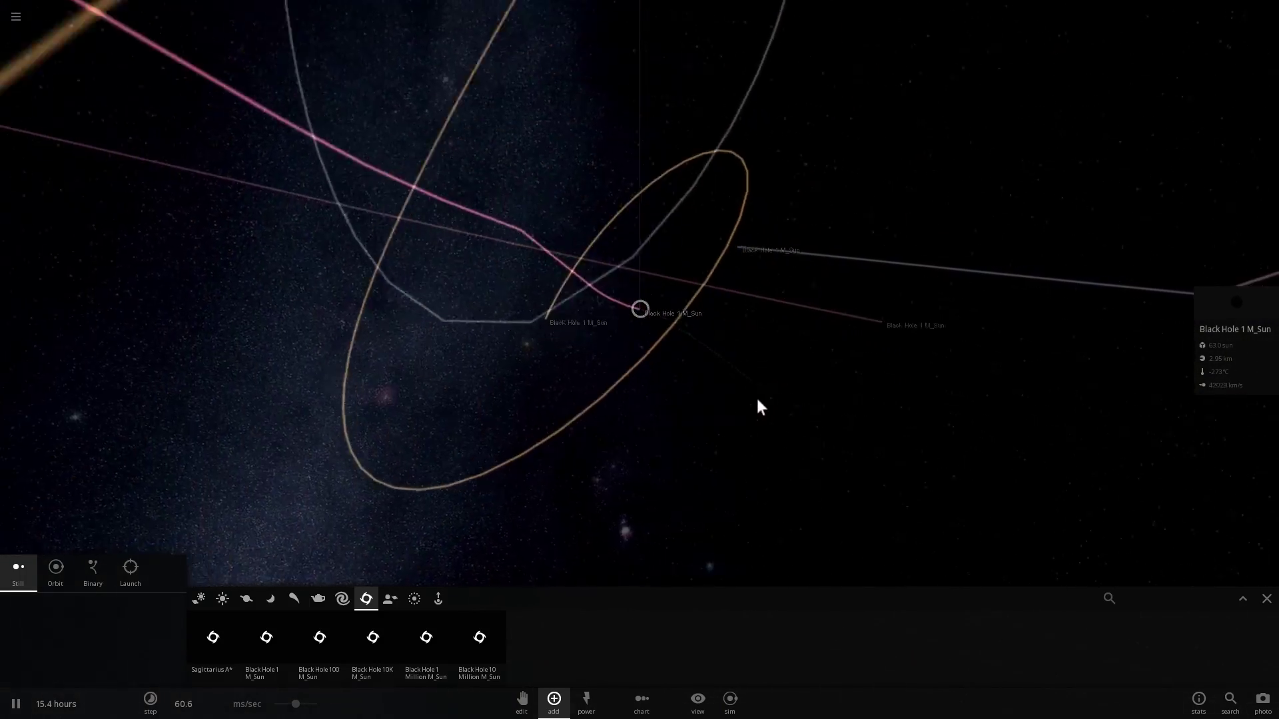
- Follow the selected black hole and examine the orbits of its neighbours around the cluster from different angles
drag(626, 390, 567, 363)
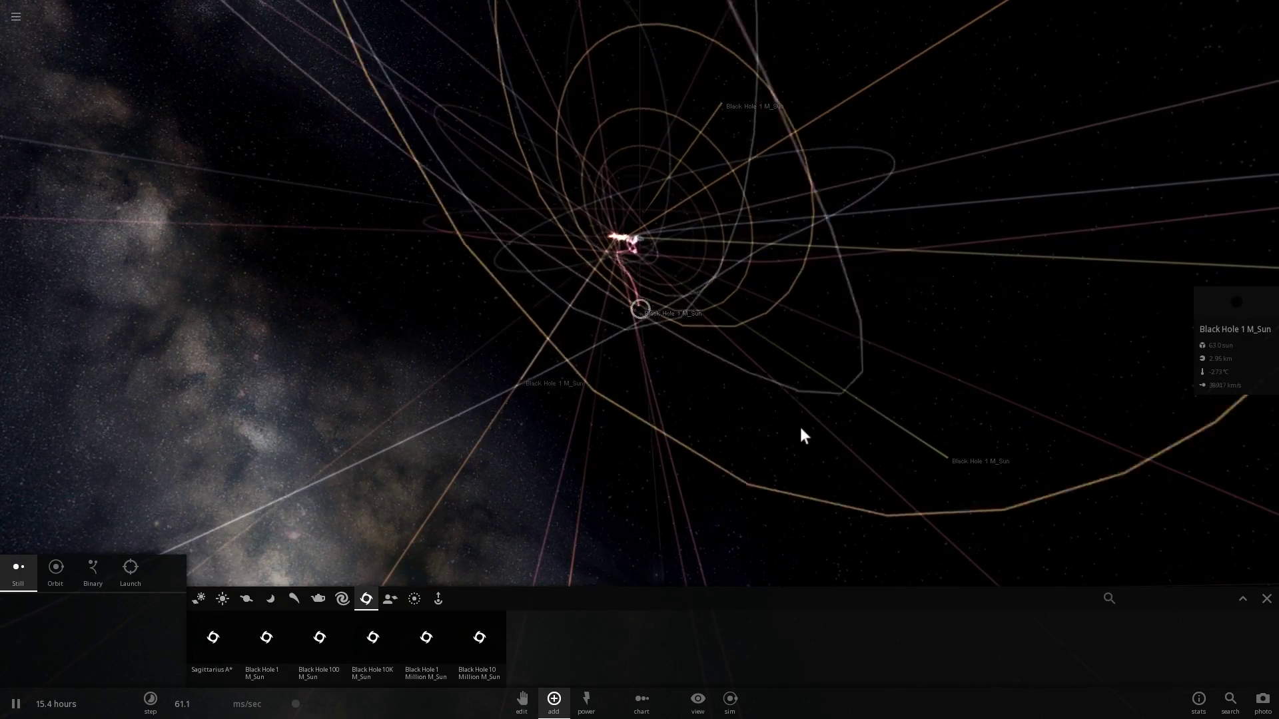
drag(821, 410, 742, 375)
scroll(781, 379, up, 5)
right_drag(741, 374, 741, 390)
drag(741, 391, 744, 402)
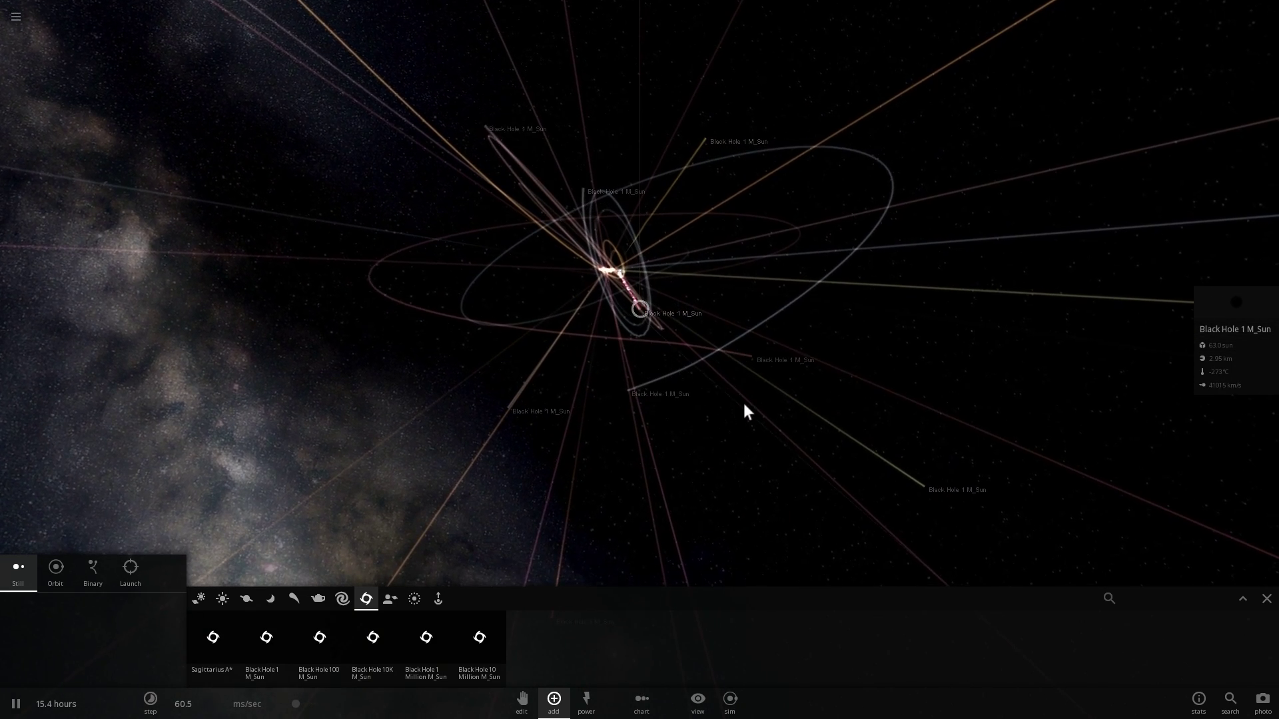